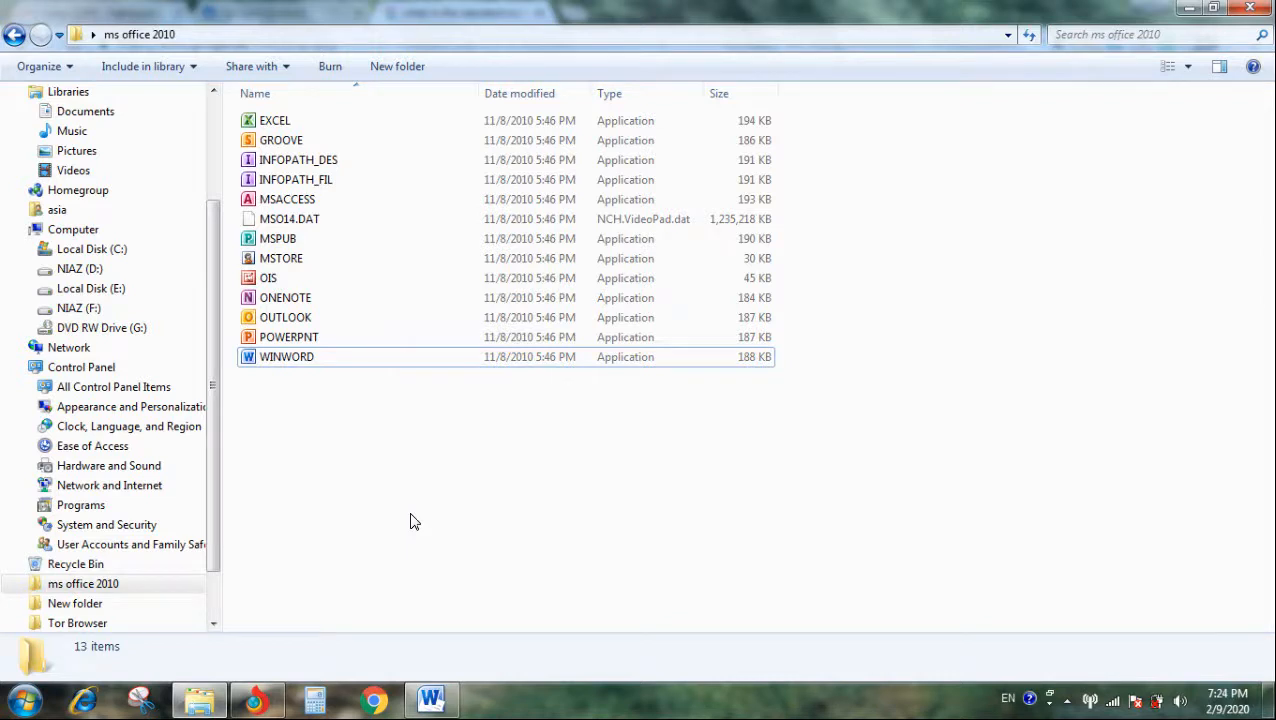
# - Open Microsoft Publisher from the ms office 2010 folder and create a business card from the Arrows template
pyautogui.click(352, 238)
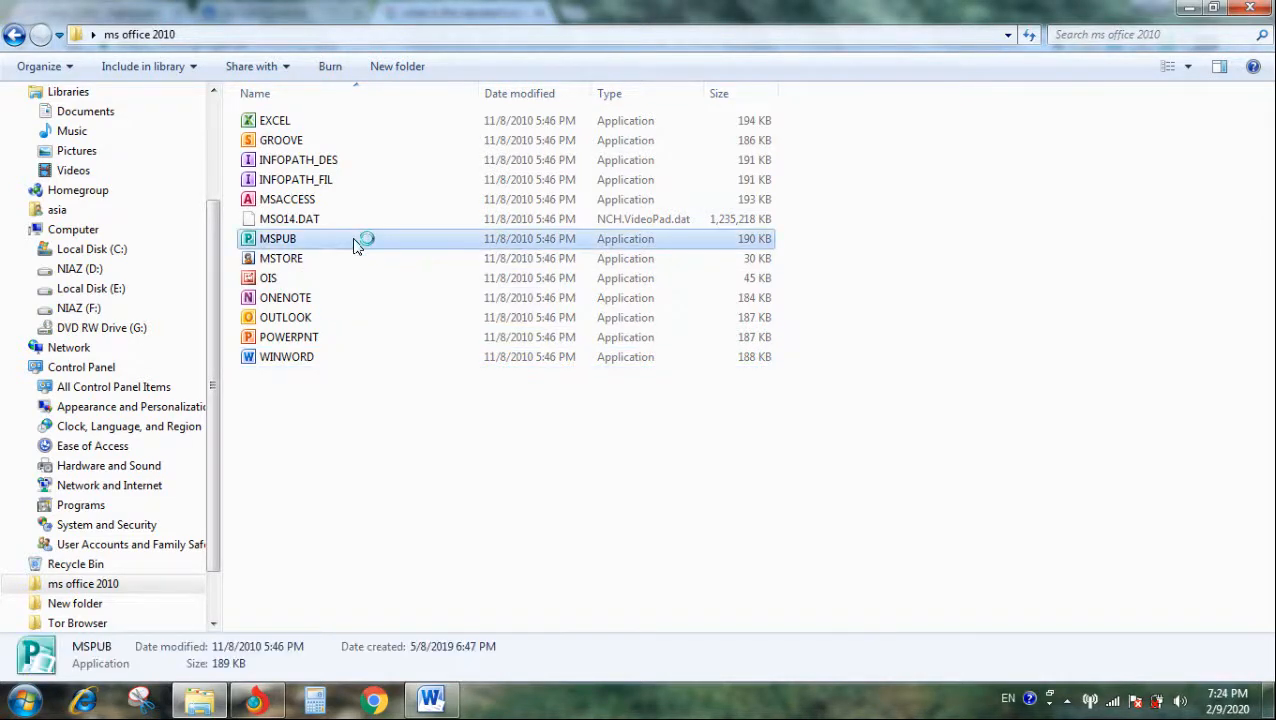
pyautogui.rightClick(476, 458)
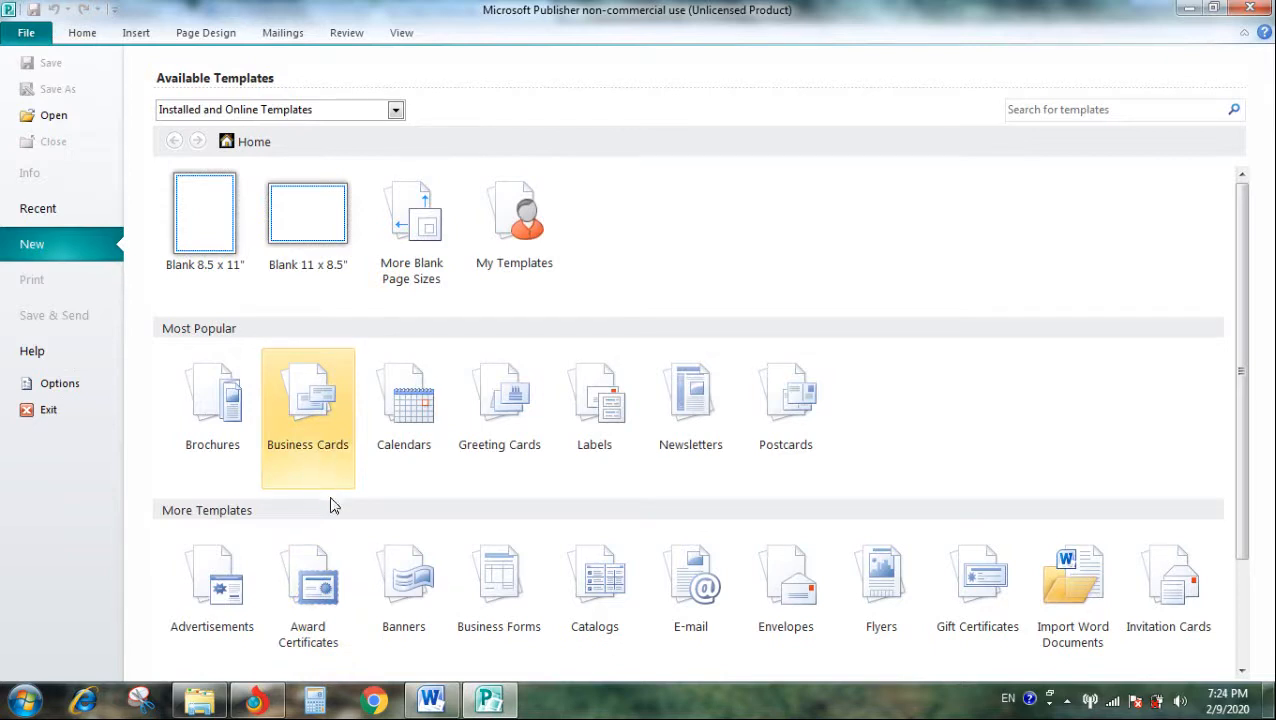
pyautogui.click(306, 455)
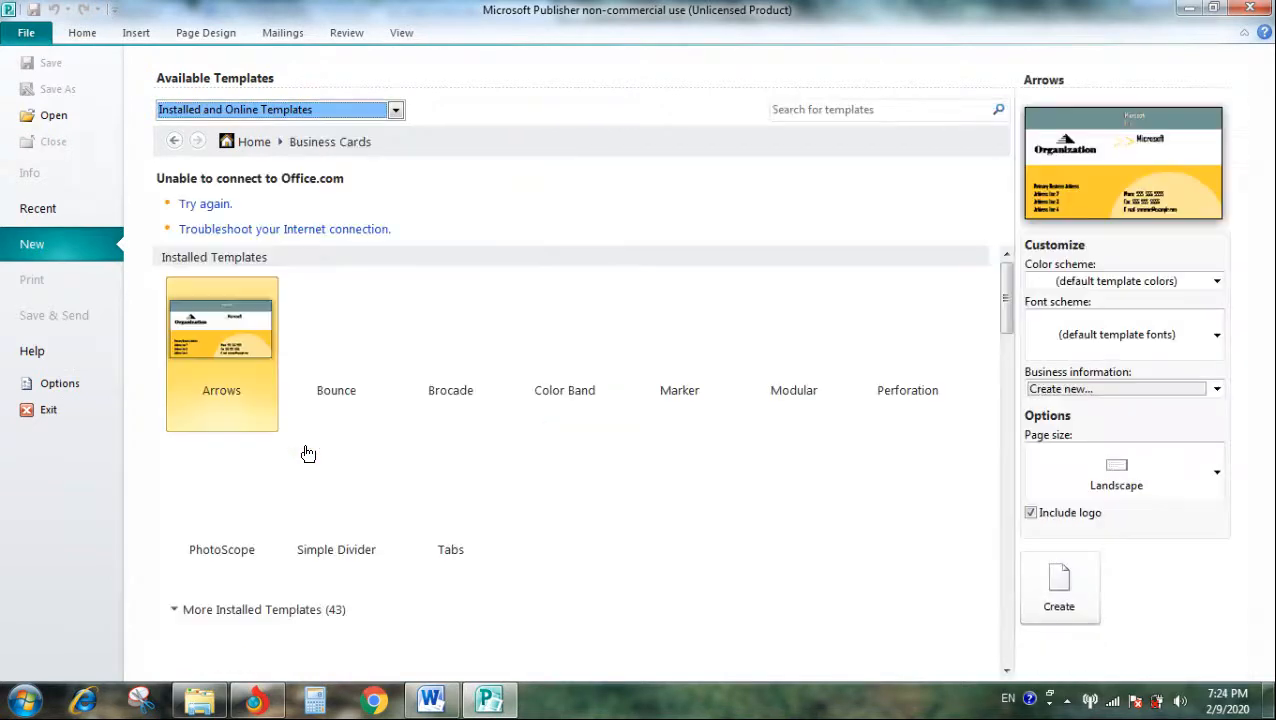
pyautogui.click(224, 323)
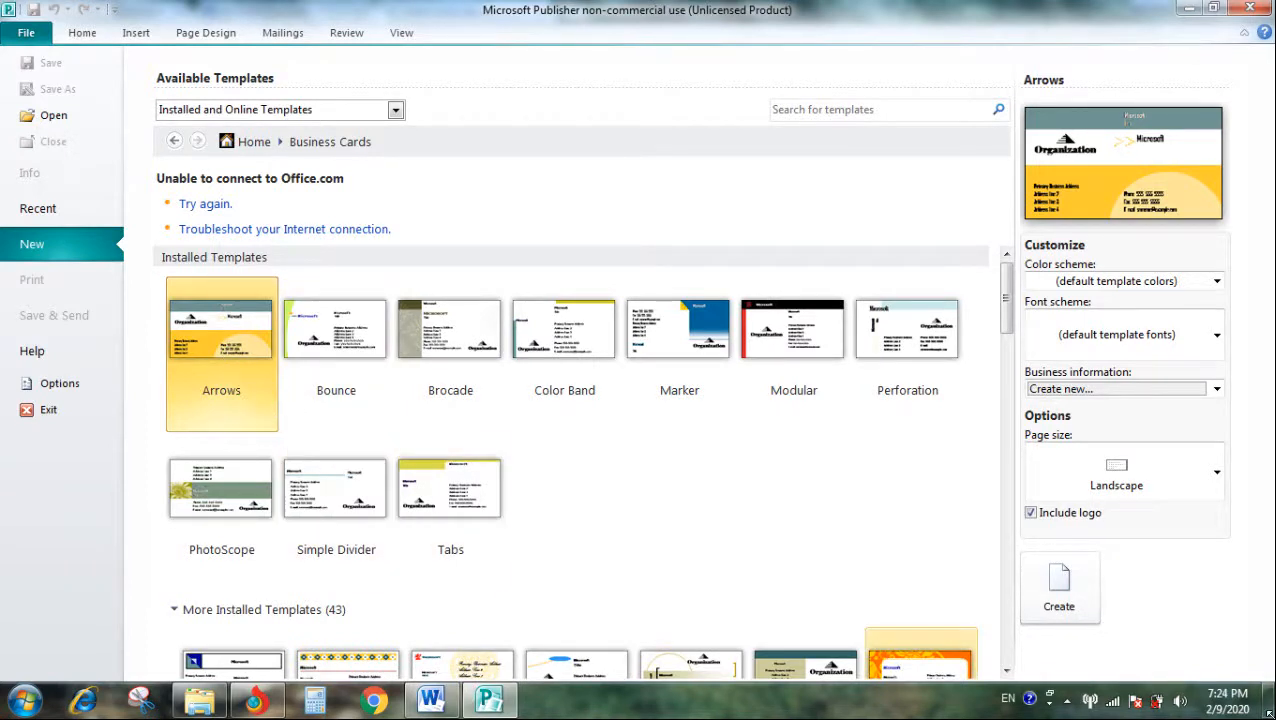
pyautogui.click(1060, 591)
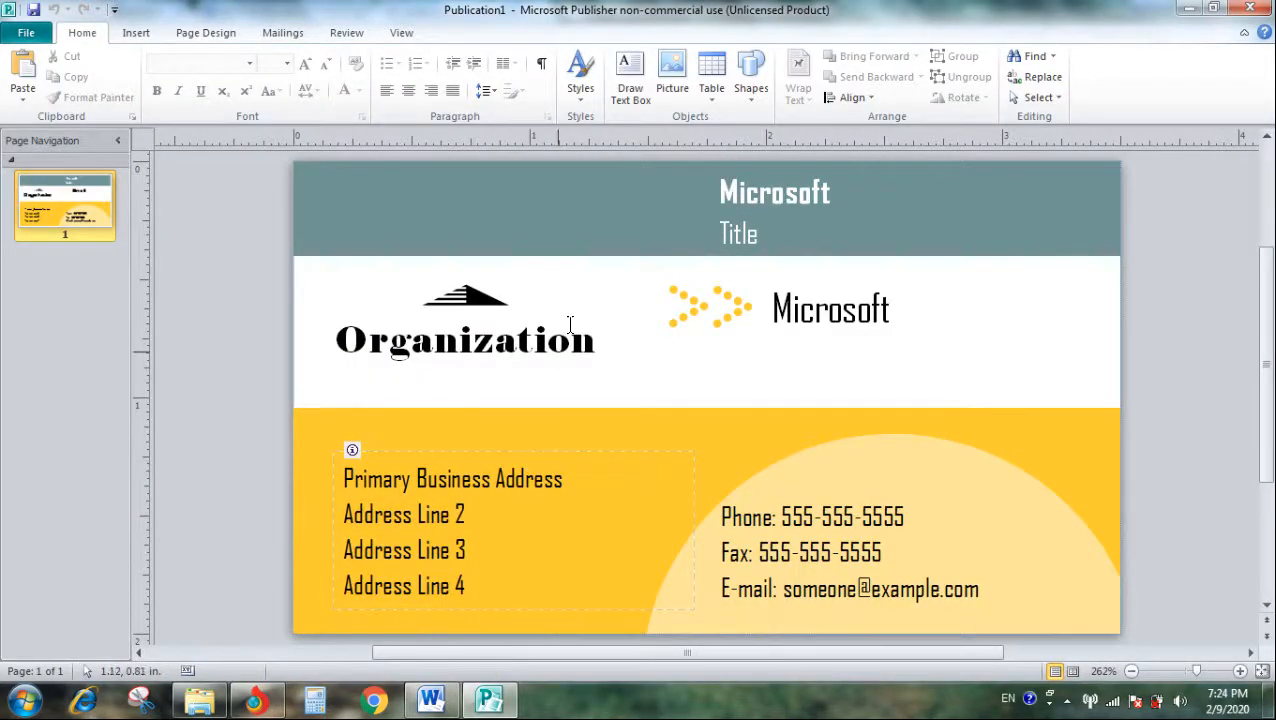
# - Fill the card's teal header band and yellow lower band with the lightest gray tint of the black scheme color
pyautogui.click(618, 203)
pyautogui.click(492, 30)
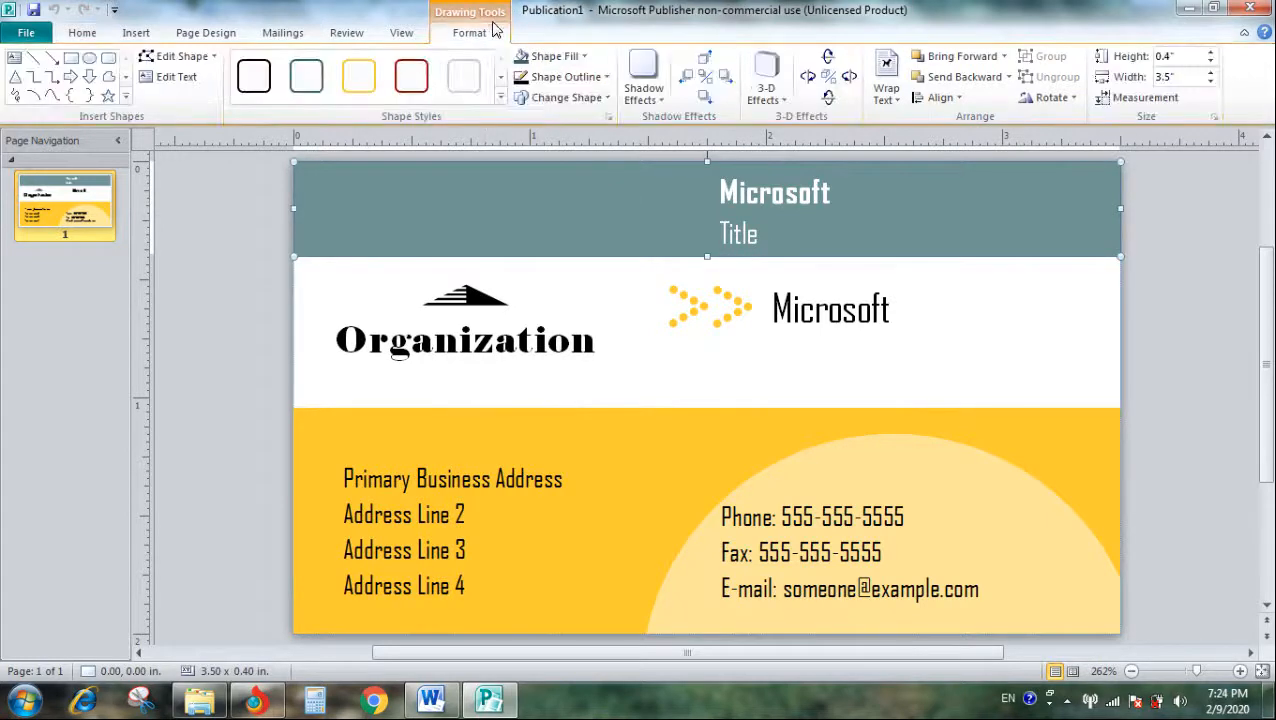
pyautogui.click(556, 58)
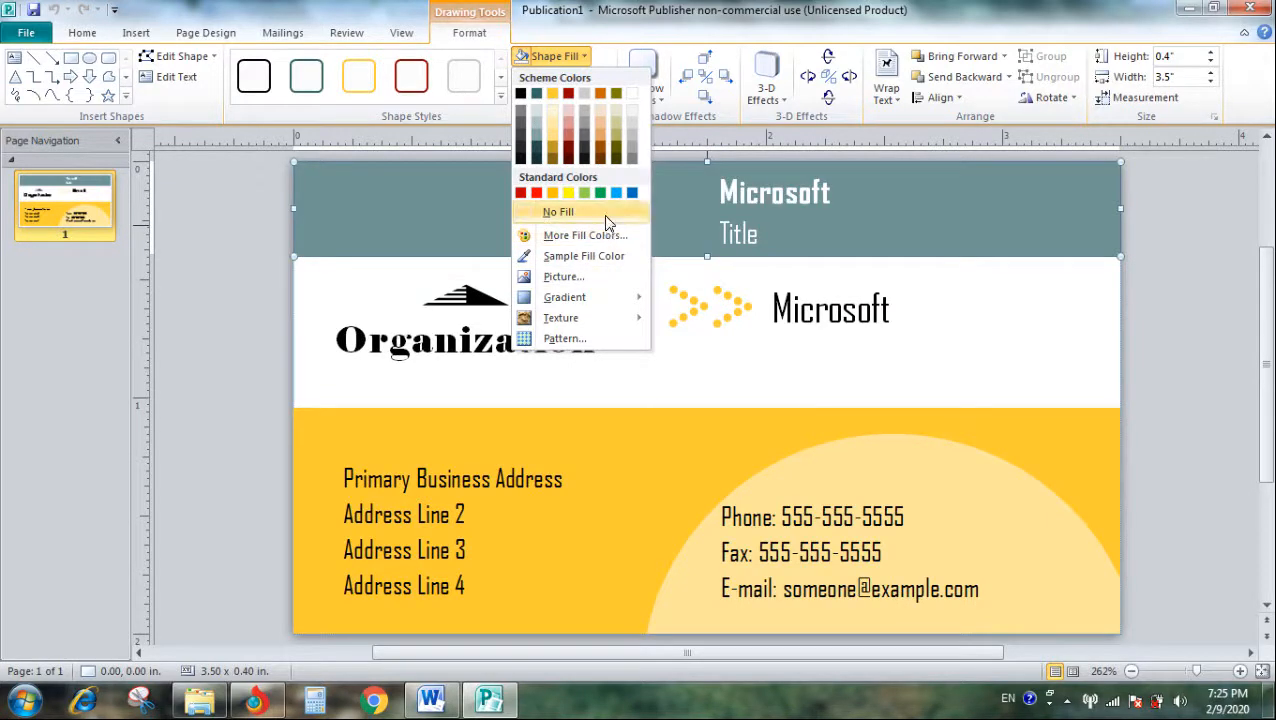
pyautogui.click(522, 107)
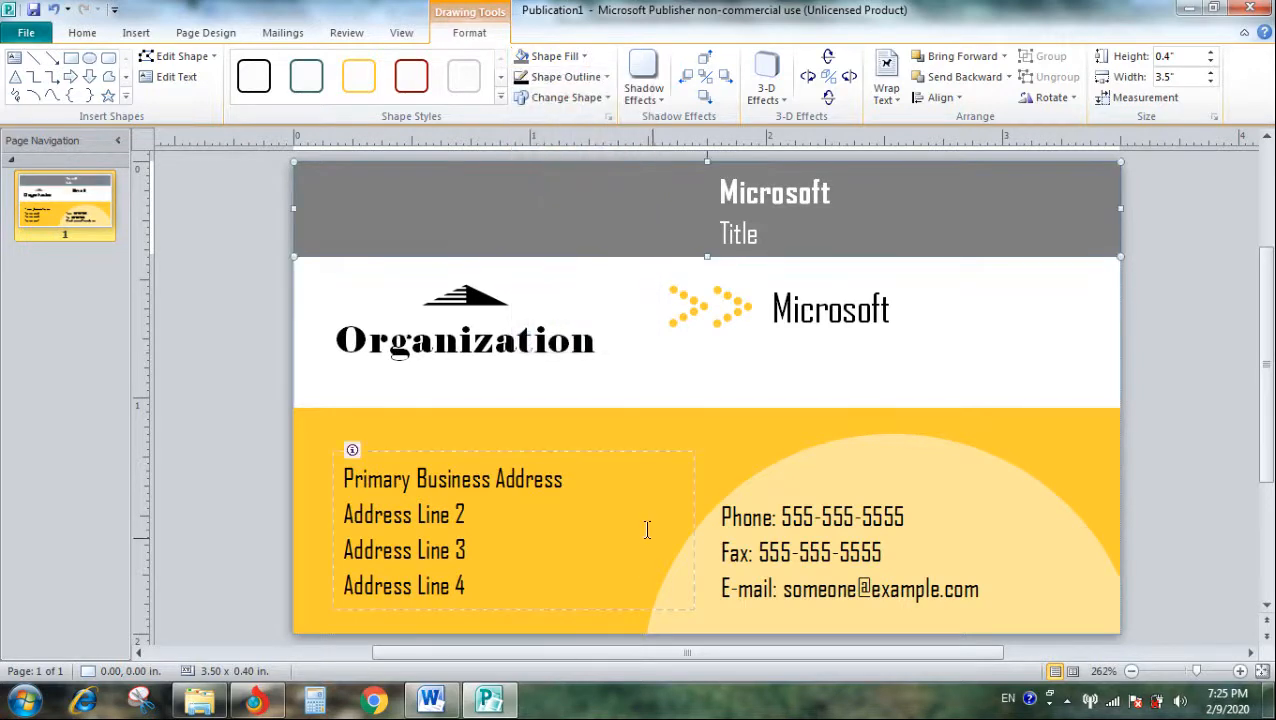
pyautogui.click(556, 429)
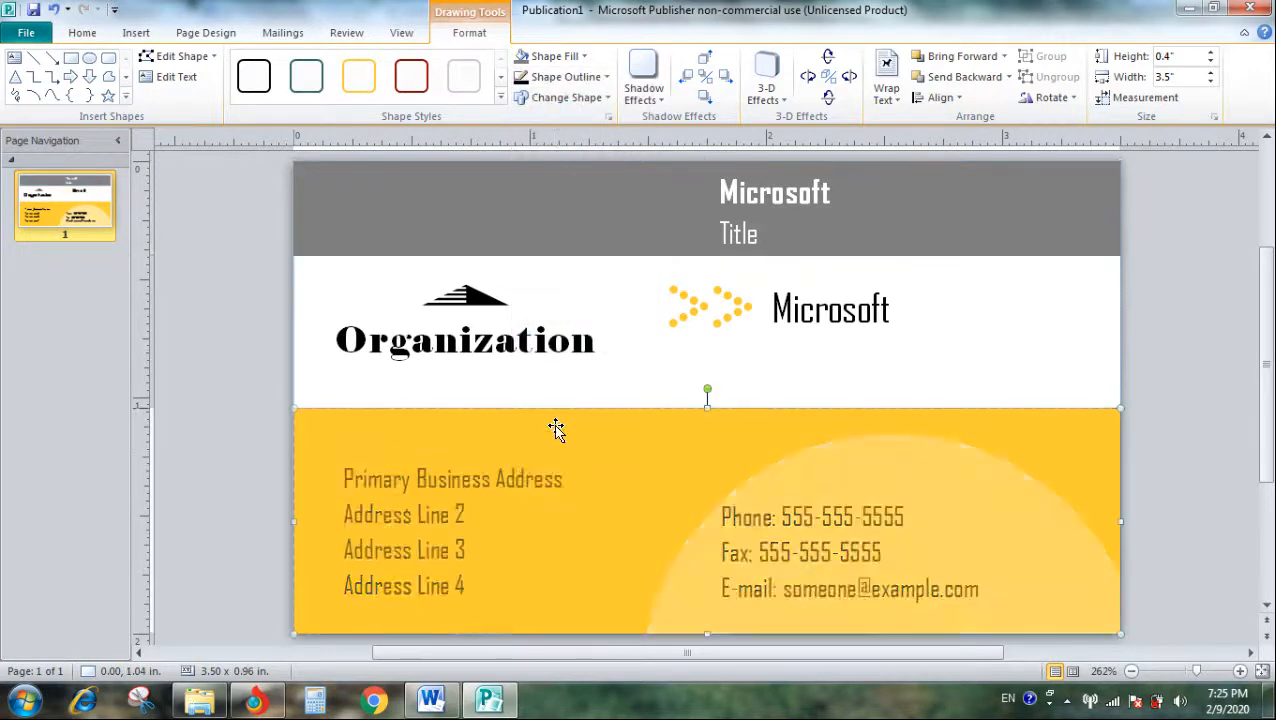
pyautogui.click(525, 58)
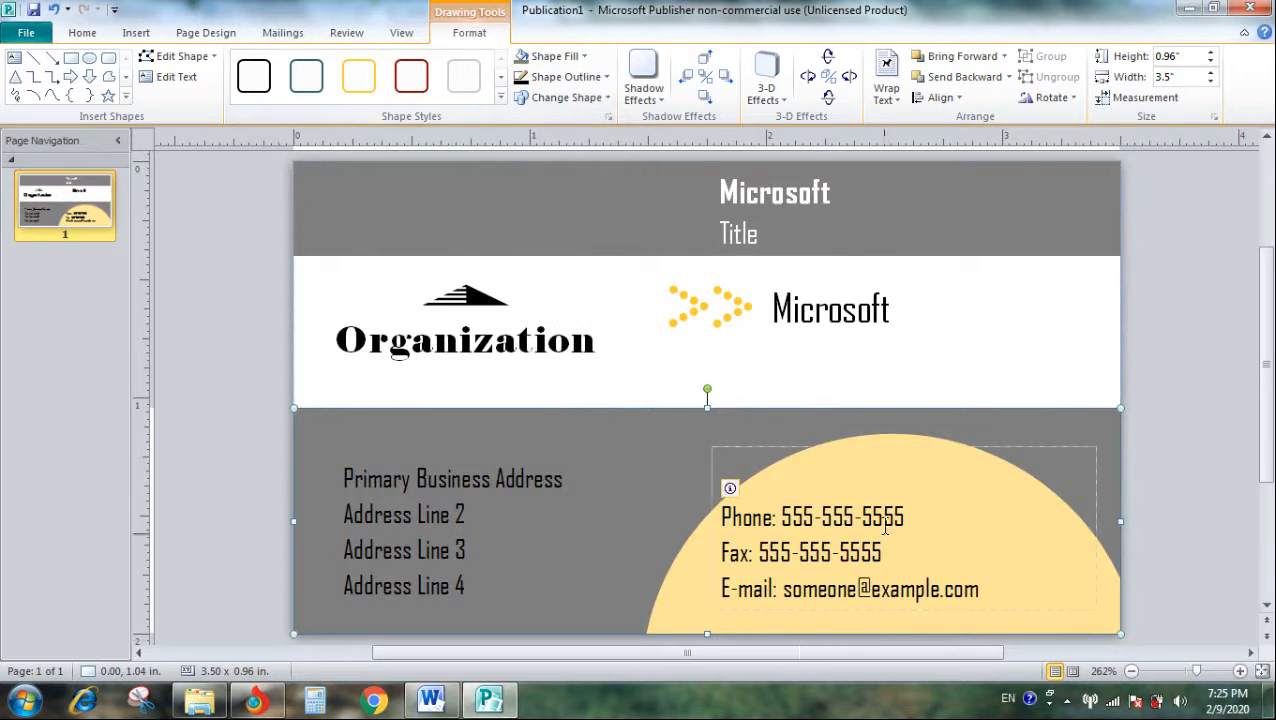
# - Set the light yellow circle behind the contact details to No Fill
pyautogui.click(678, 596)
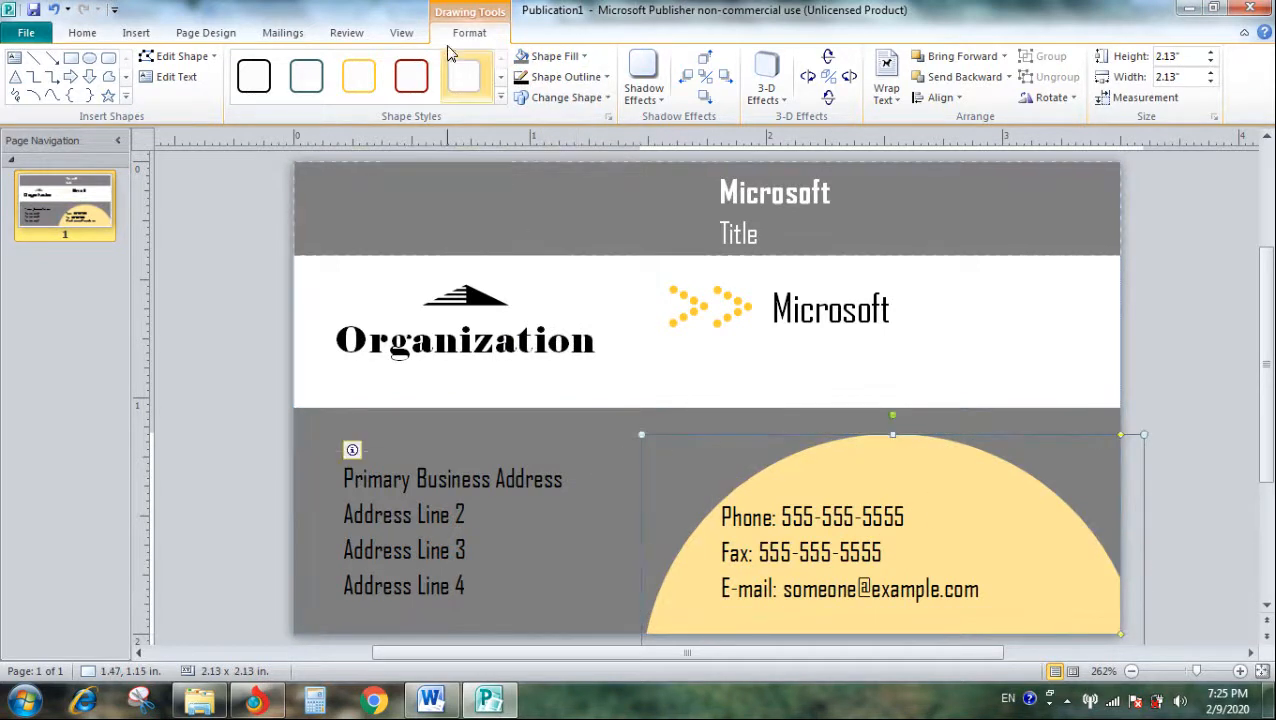
pyautogui.click(550, 56)
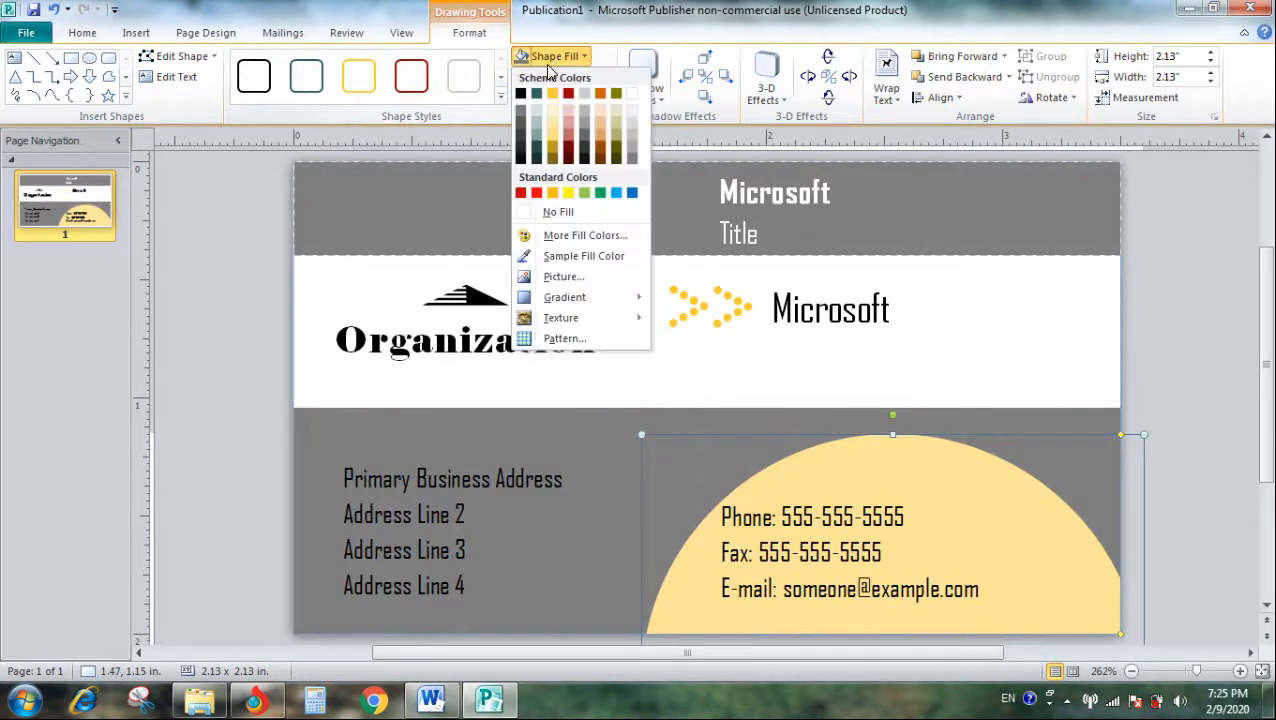
pyautogui.click(548, 213)
# - Replace the bold Microsoft name in the header band with "PASHTO LEARNING"
pyautogui.click(831, 193)
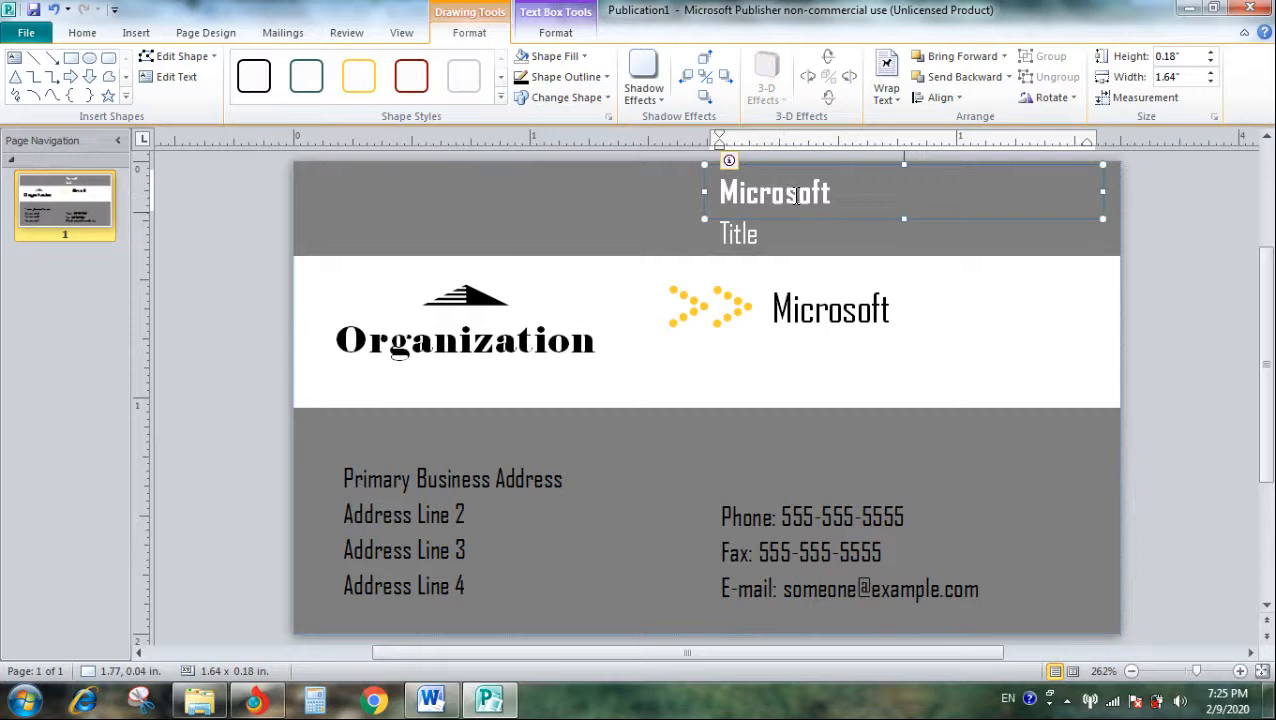
pyautogui.doubleClick(794, 194)
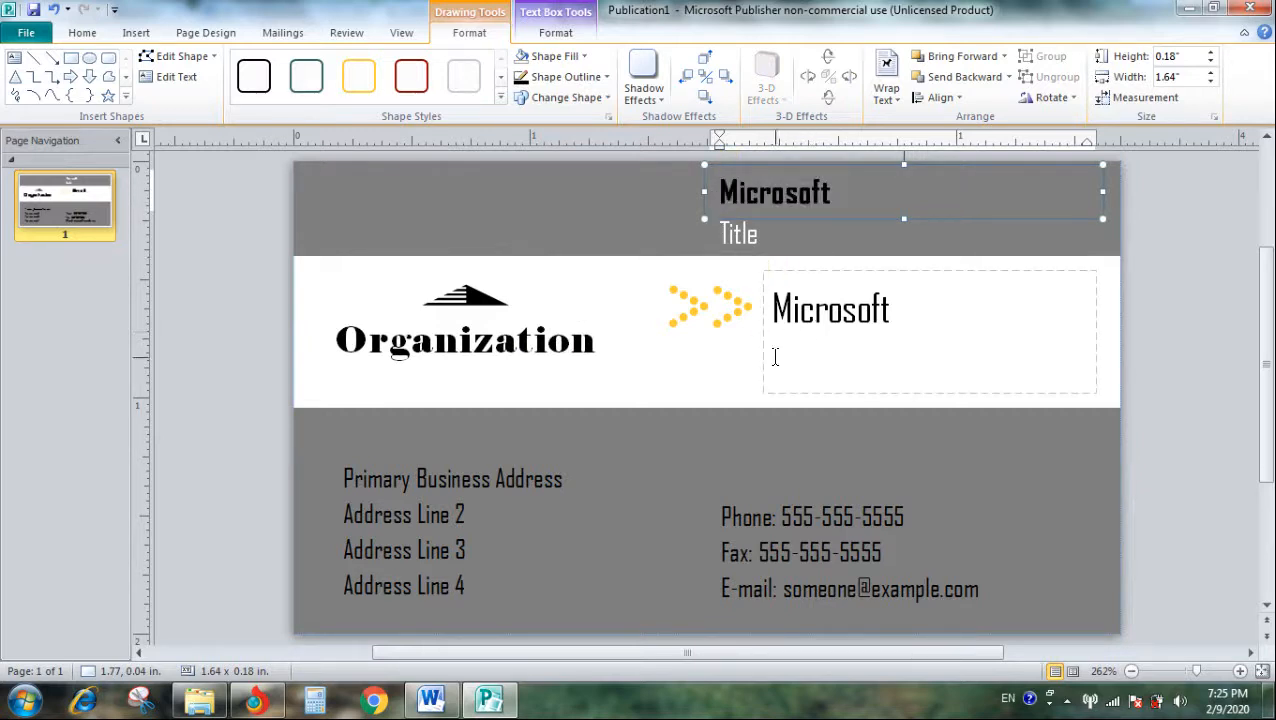
pyautogui.press('capslock')
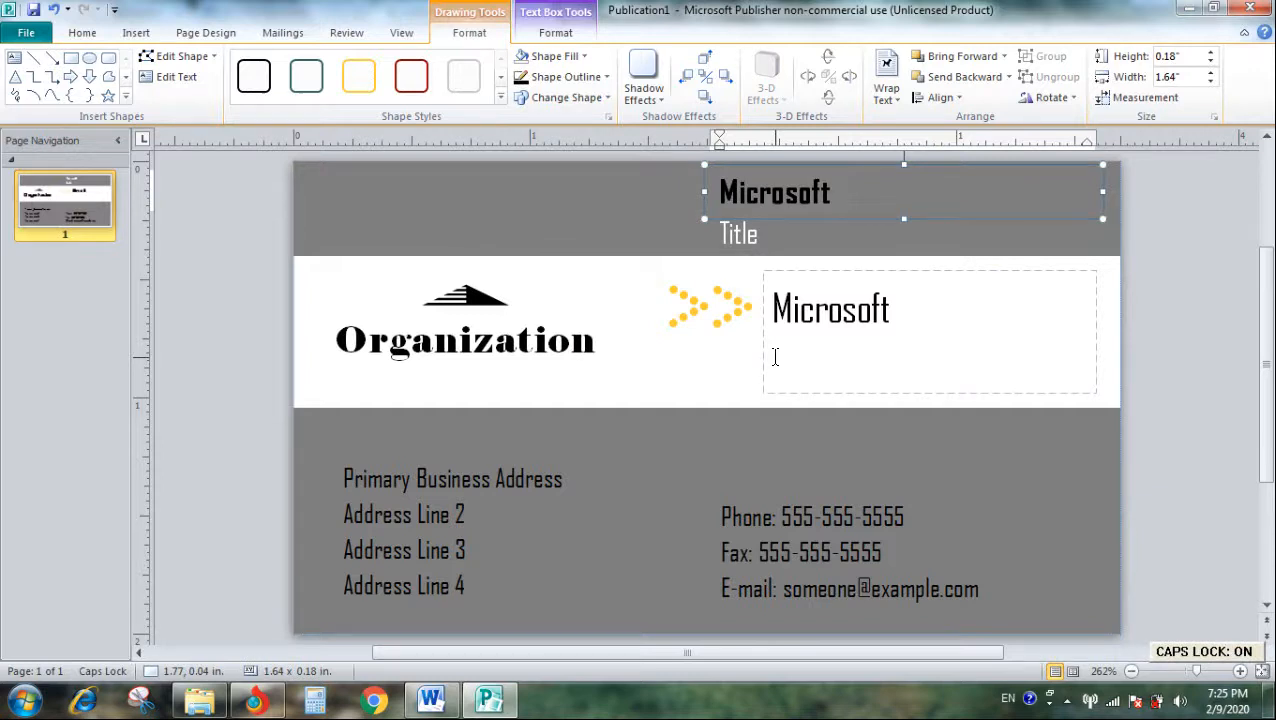
pyautogui.write('P')
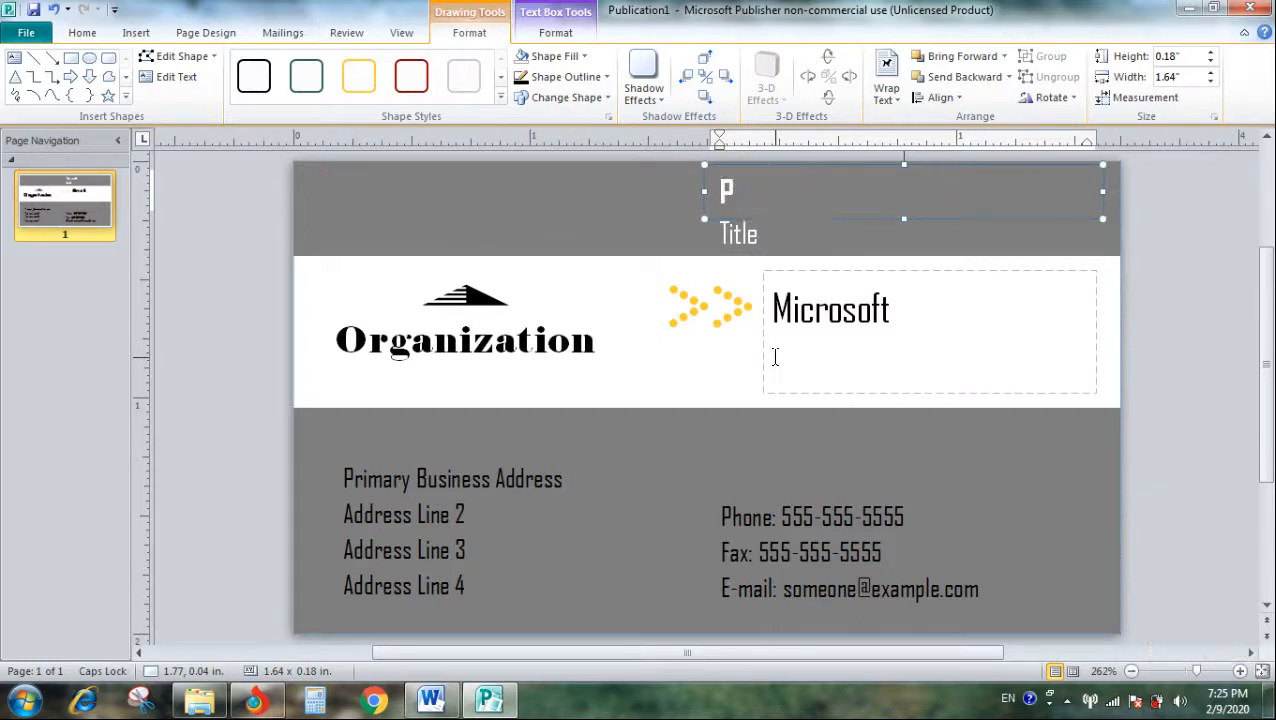
pyautogui.write('ASHTO LEA')
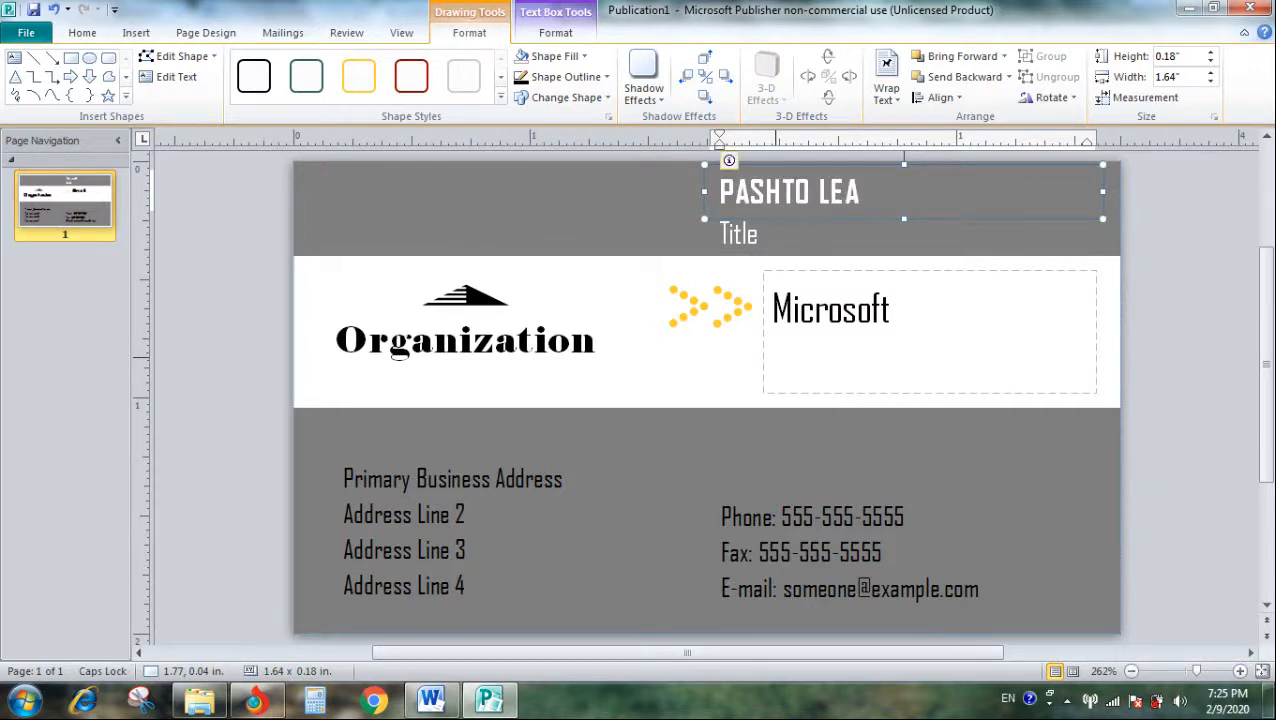
pyautogui.write('RNING')
# - Replace the Title line in the header band with "GENERAL MANAGER"
pyautogui.click(752, 233)
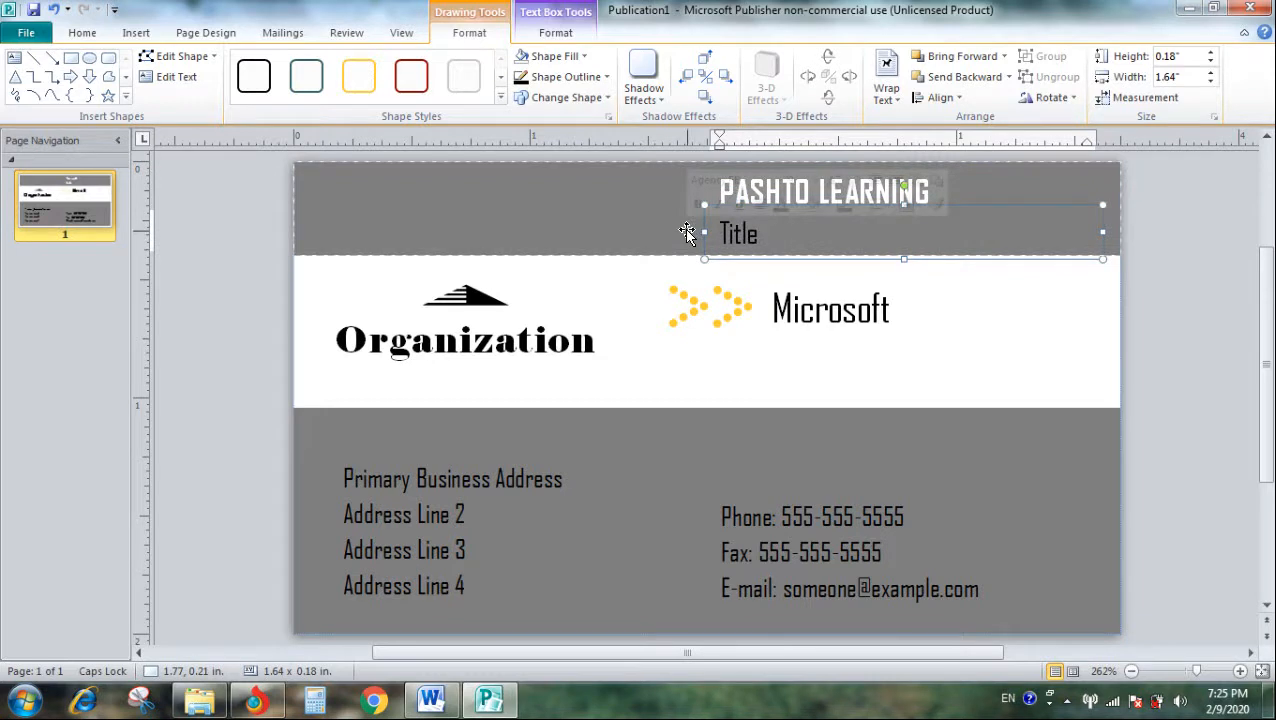
pyautogui.write('GENE')
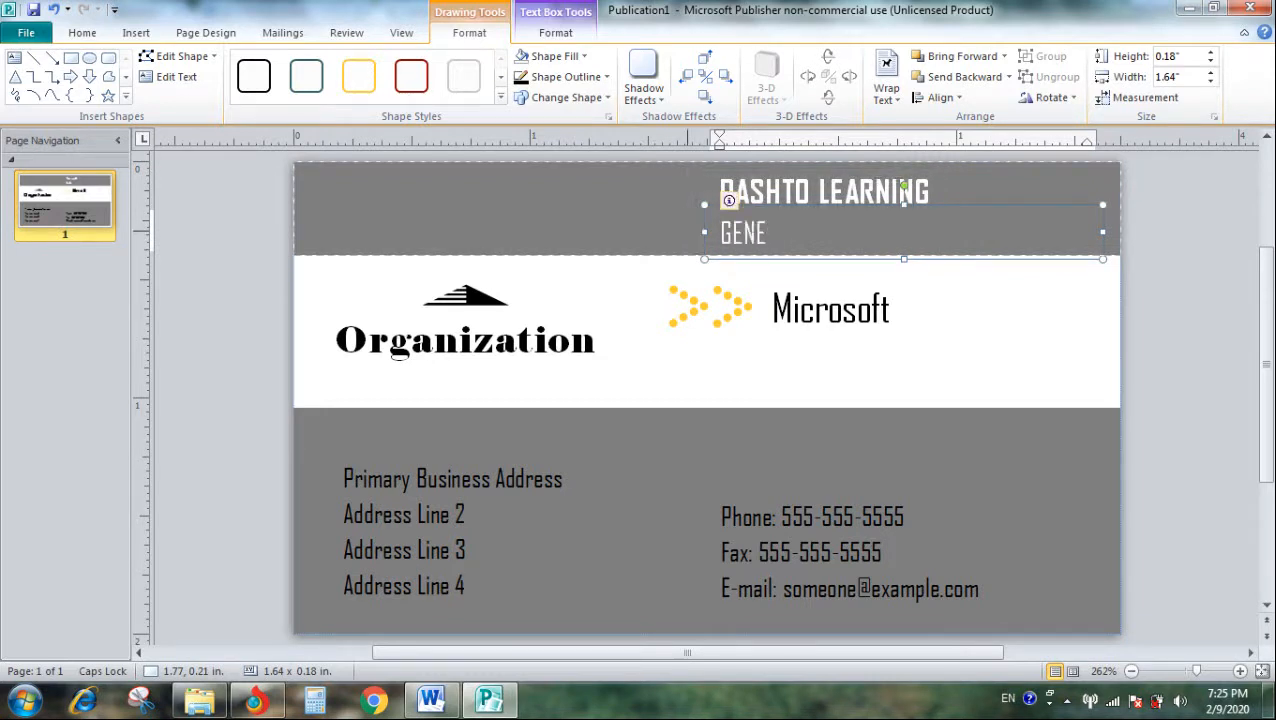
pyautogui.write('RAL MANAGER')
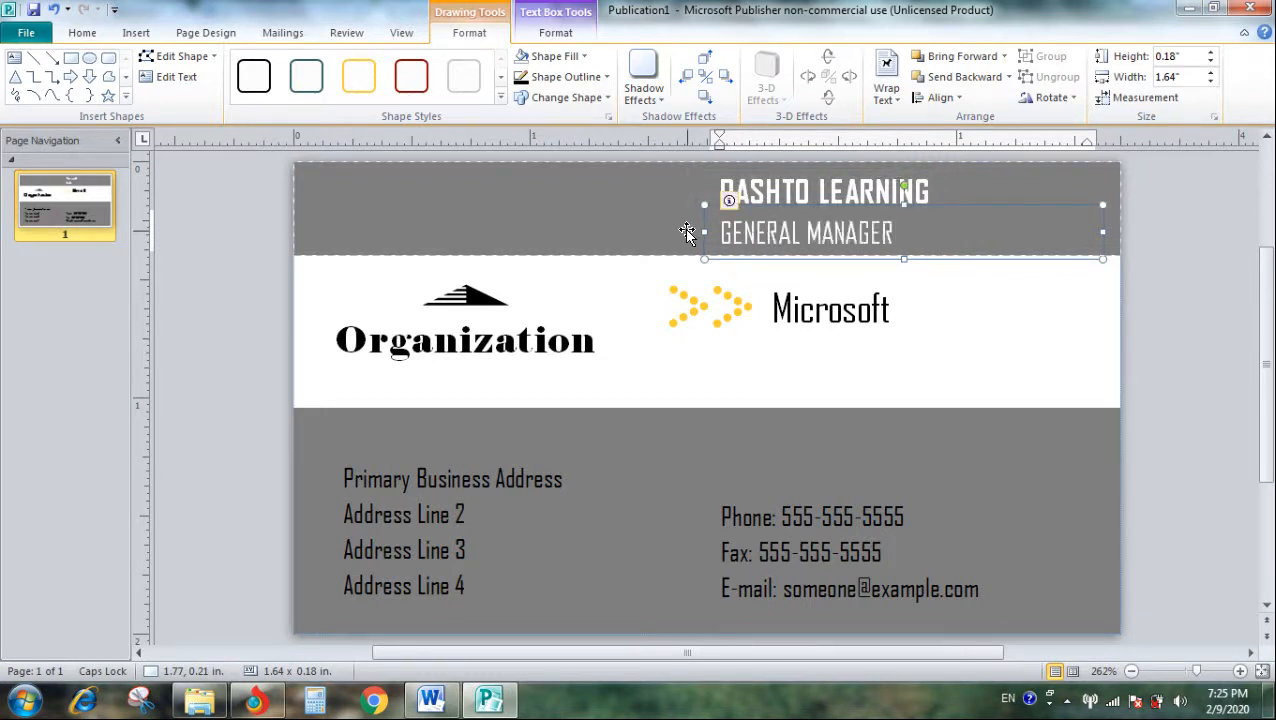
# - Replace the Microsoft text beside the dotted arrows with "Company NM"
pyautogui.click(758, 318)
pyautogui.click(825, 305)
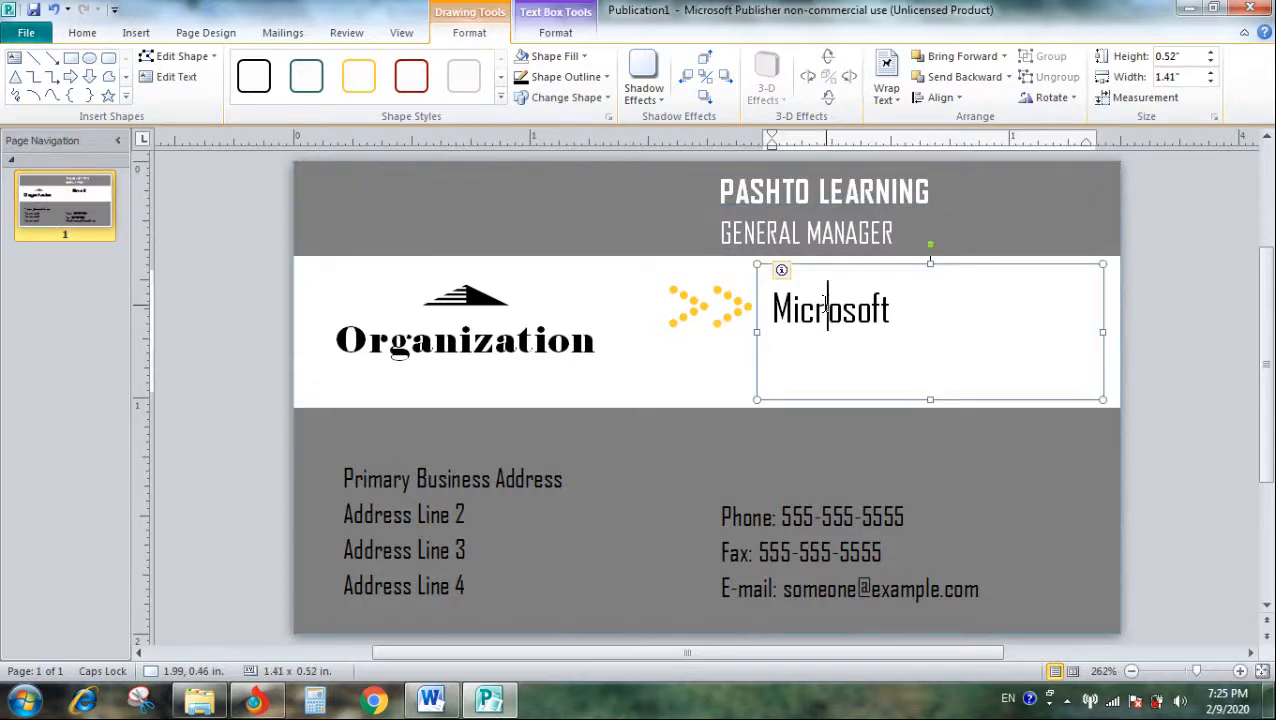
pyautogui.moveTo(895, 305); pyautogui.dragTo(778, 305)
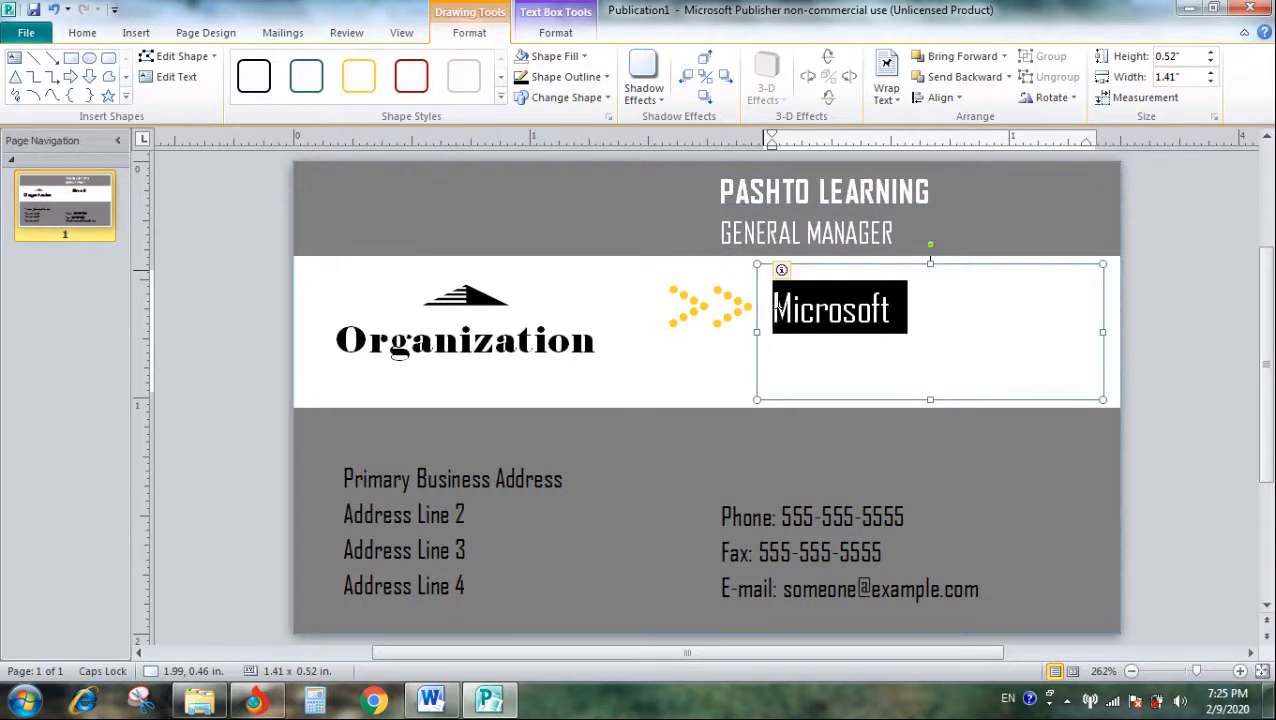
pyautogui.press('capslock')
pyautogui.write('C')
pyautogui.press('capslock')
pyautogui.press('capslock')
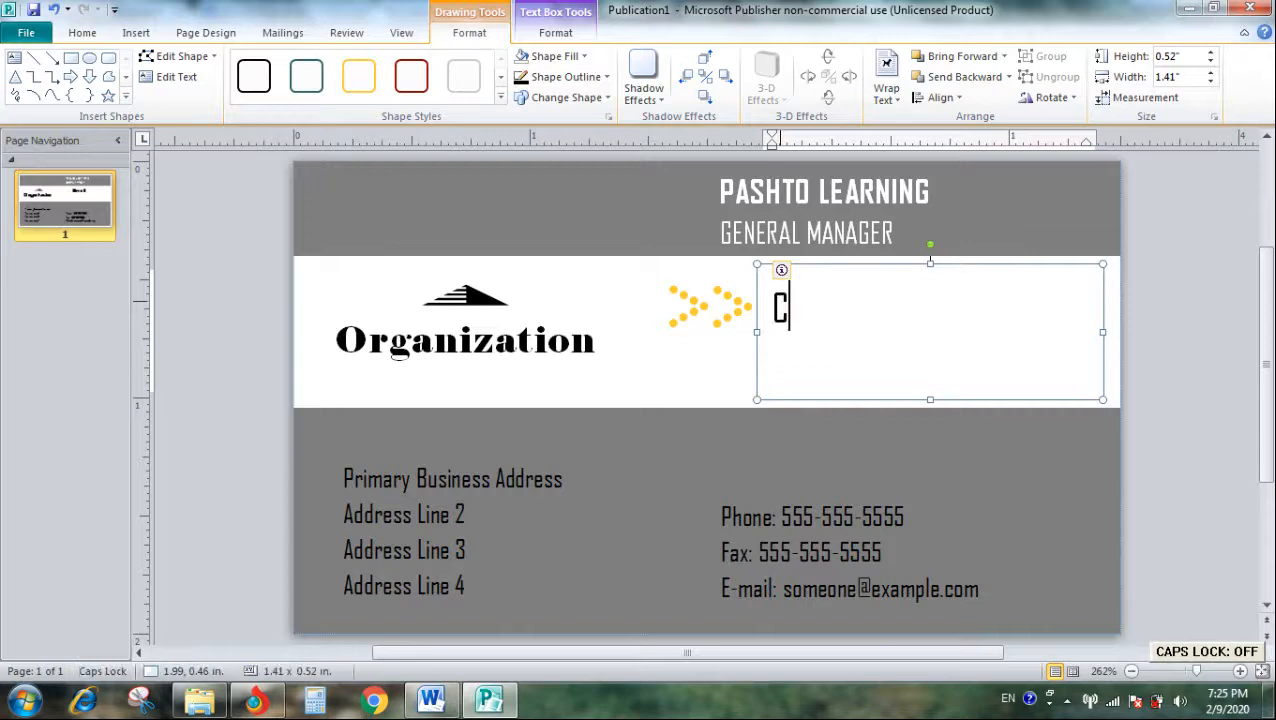
pyautogui.write('ompany')
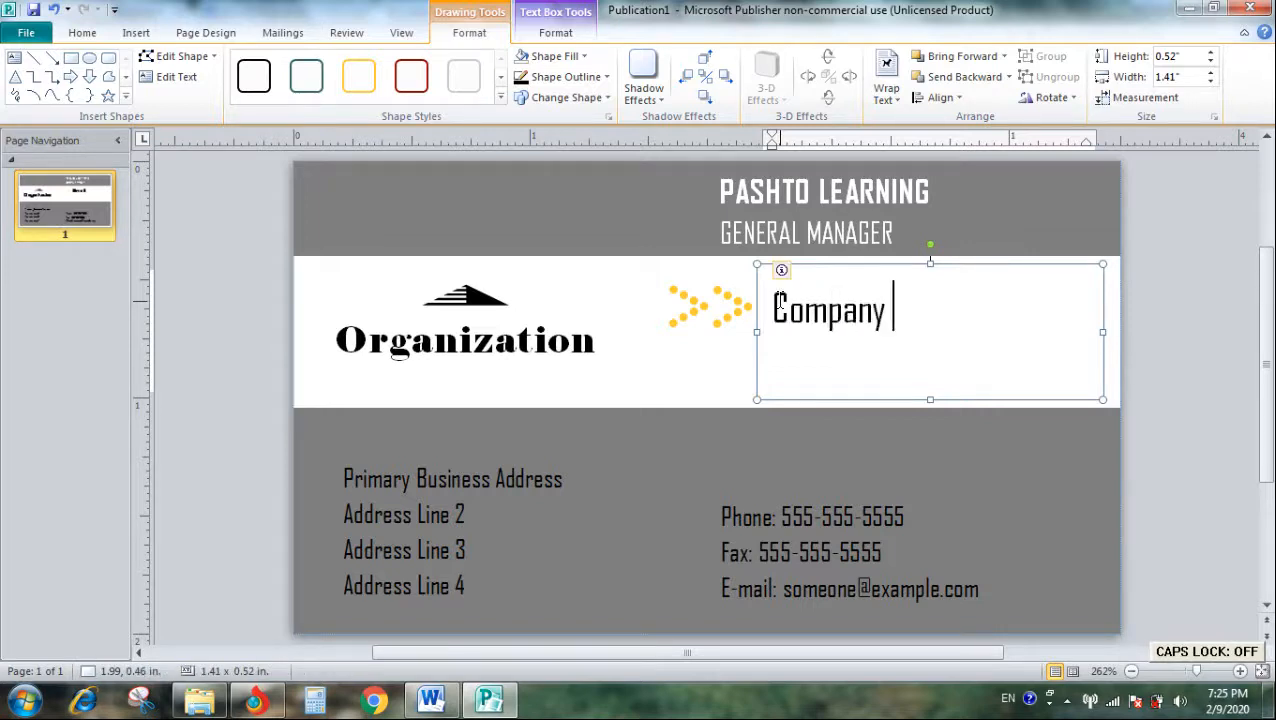
pyautogui.press('capslock')
pyautogui.write('NM')
# - Correct the text beside the dotted arrows to read "Company Name"
pyautogui.hotkey('ctrl', 'a')
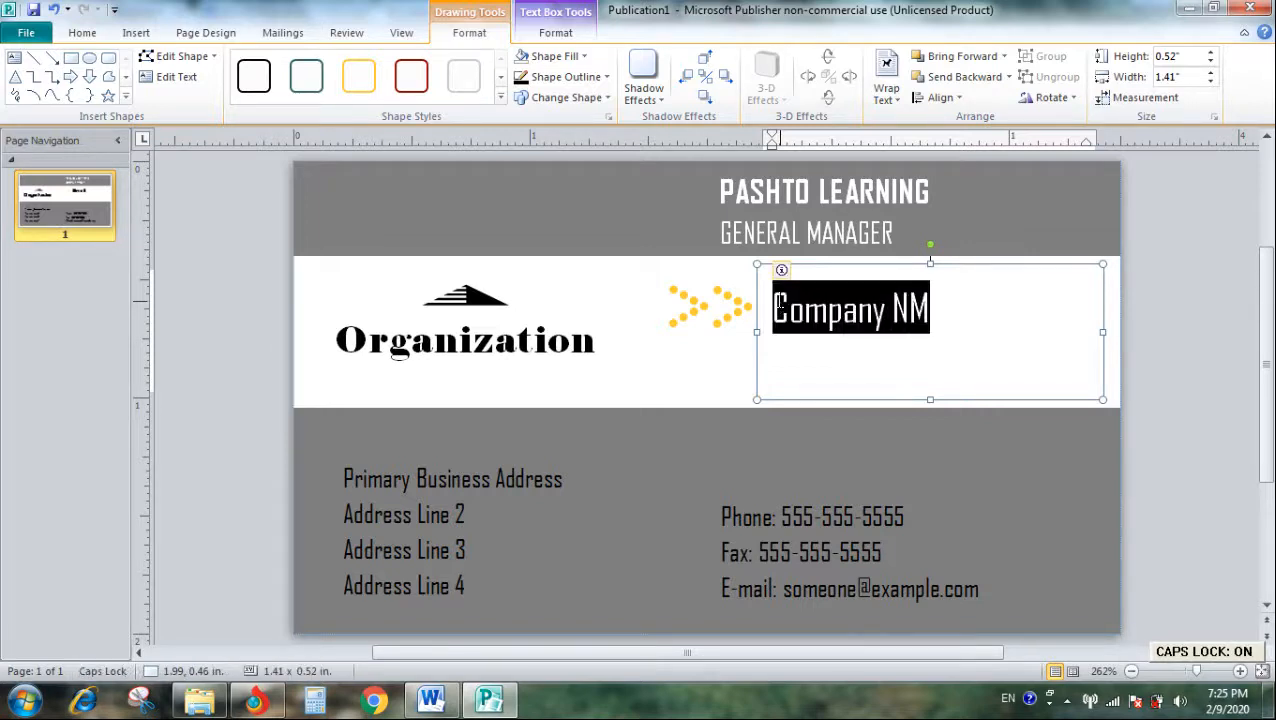
pyautogui.press('Right')
pyautogui.press('capslock')
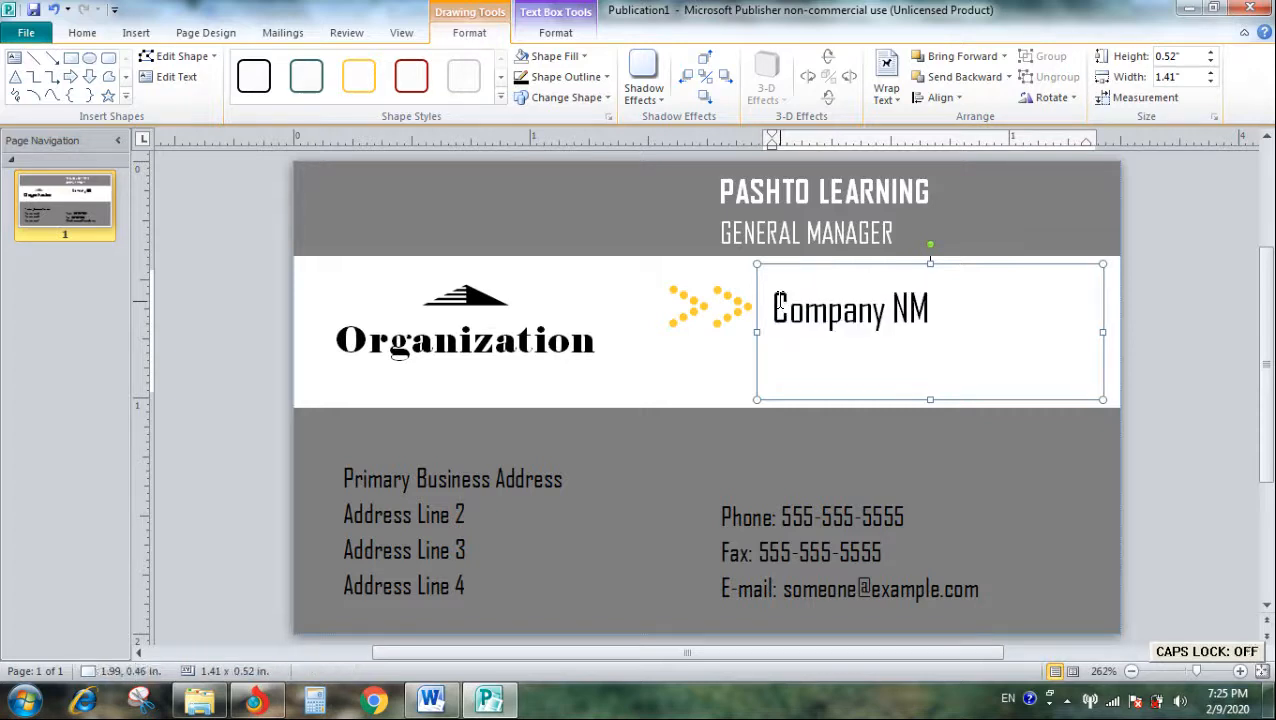
pyautogui.hotkey('ctrl', 'a')
pyautogui.press('Right')
pyautogui.hotkey('ctrl', 'a')
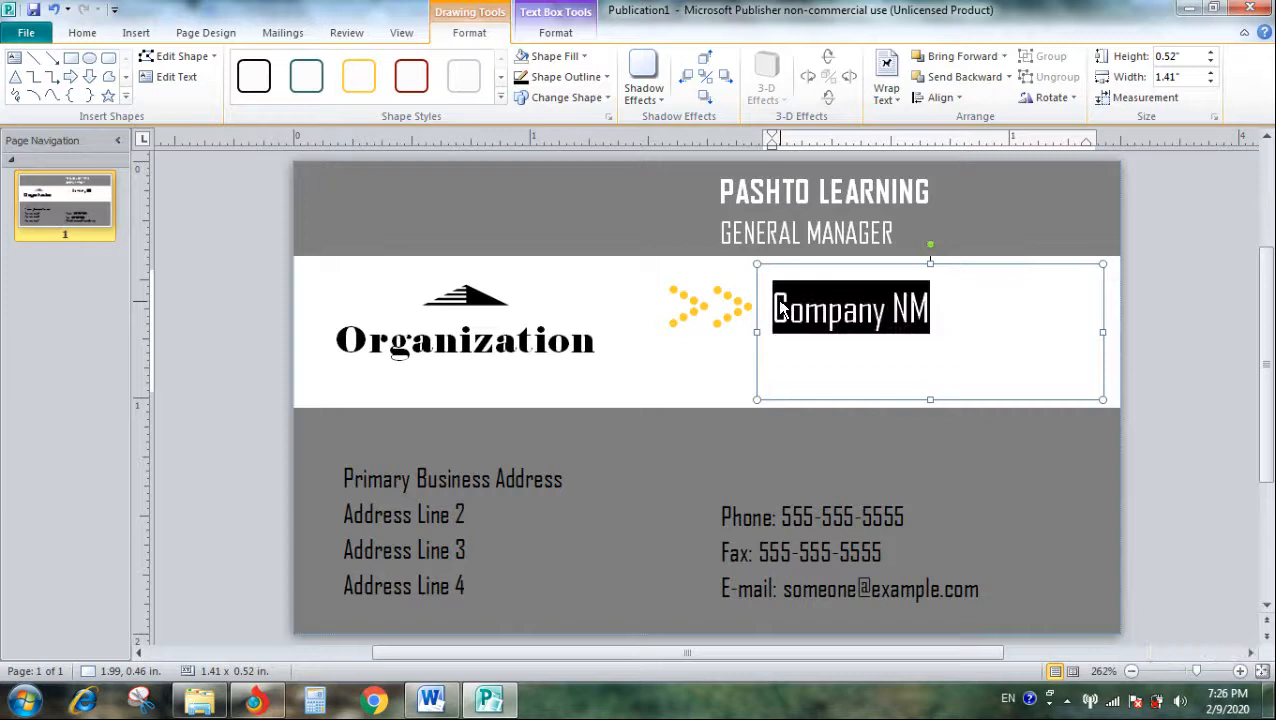
pyautogui.click(912, 312)
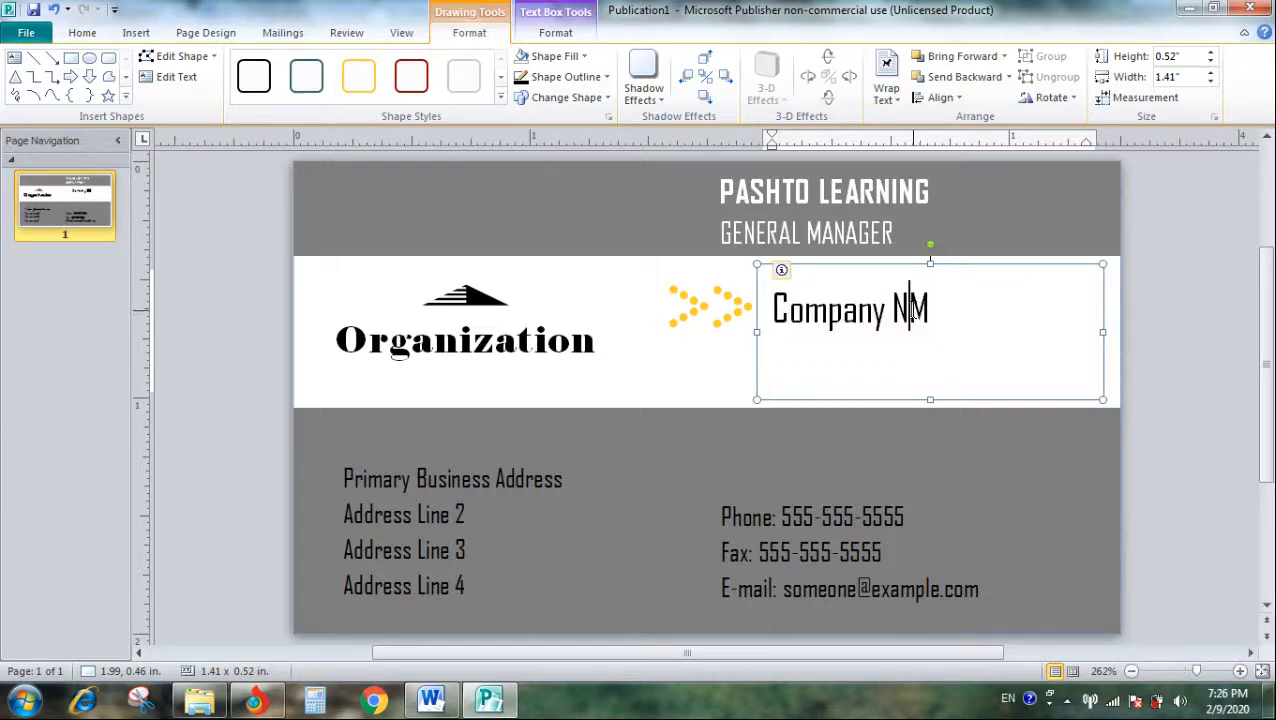
pyautogui.press('Delete')
pyautogui.write('ame')
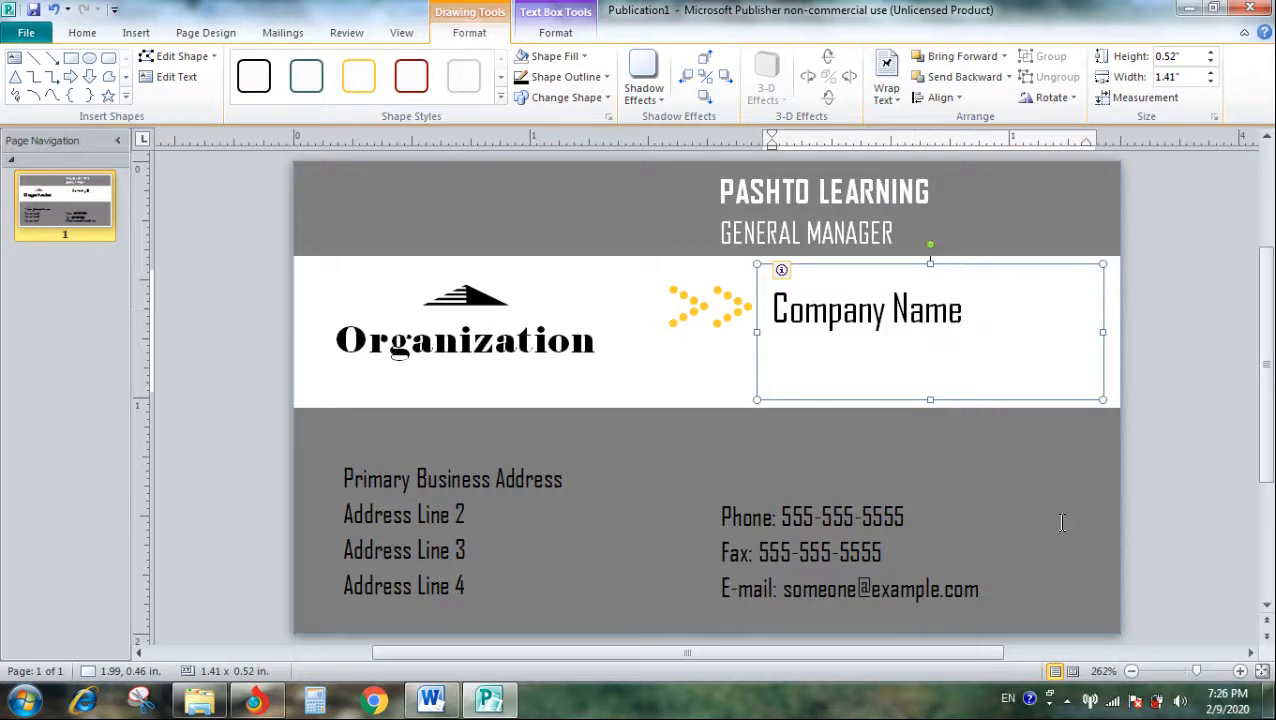
# - Switch the input language to Dari (Afghanistan) and replace the text beside the dotted arrows with "پخخ"
pyautogui.click(1008, 698)
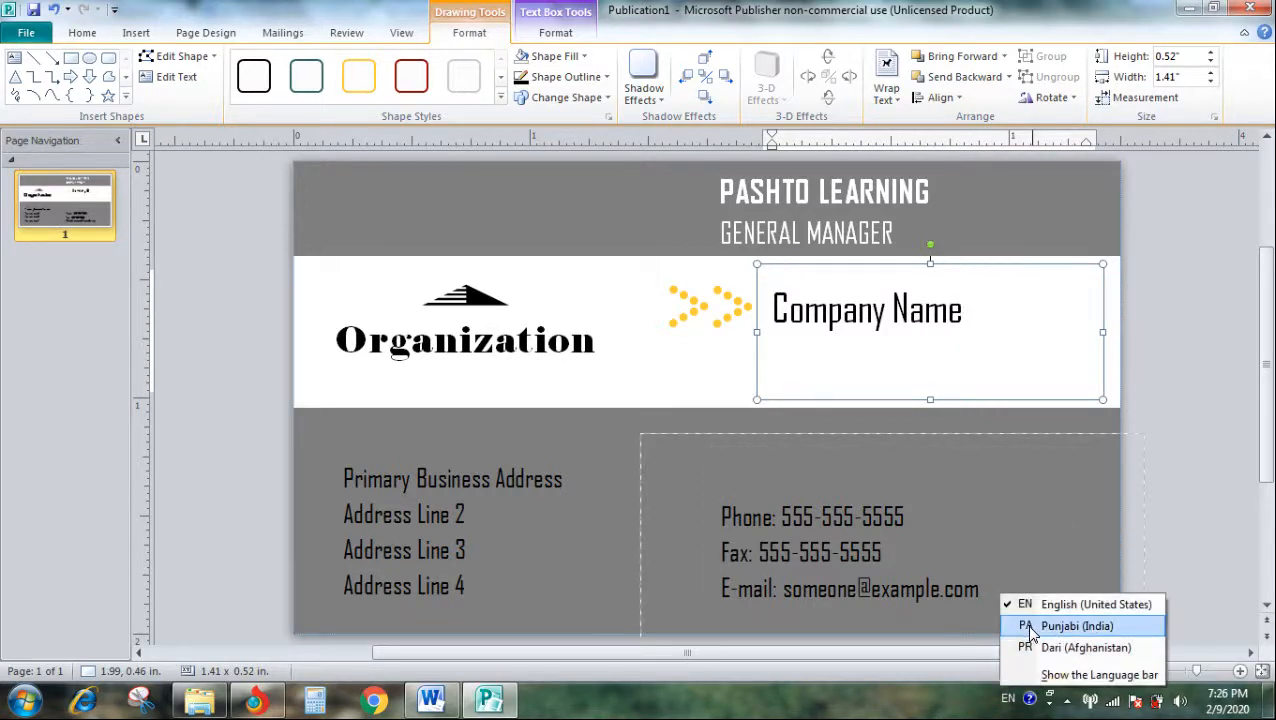
pyautogui.click(1032, 647)
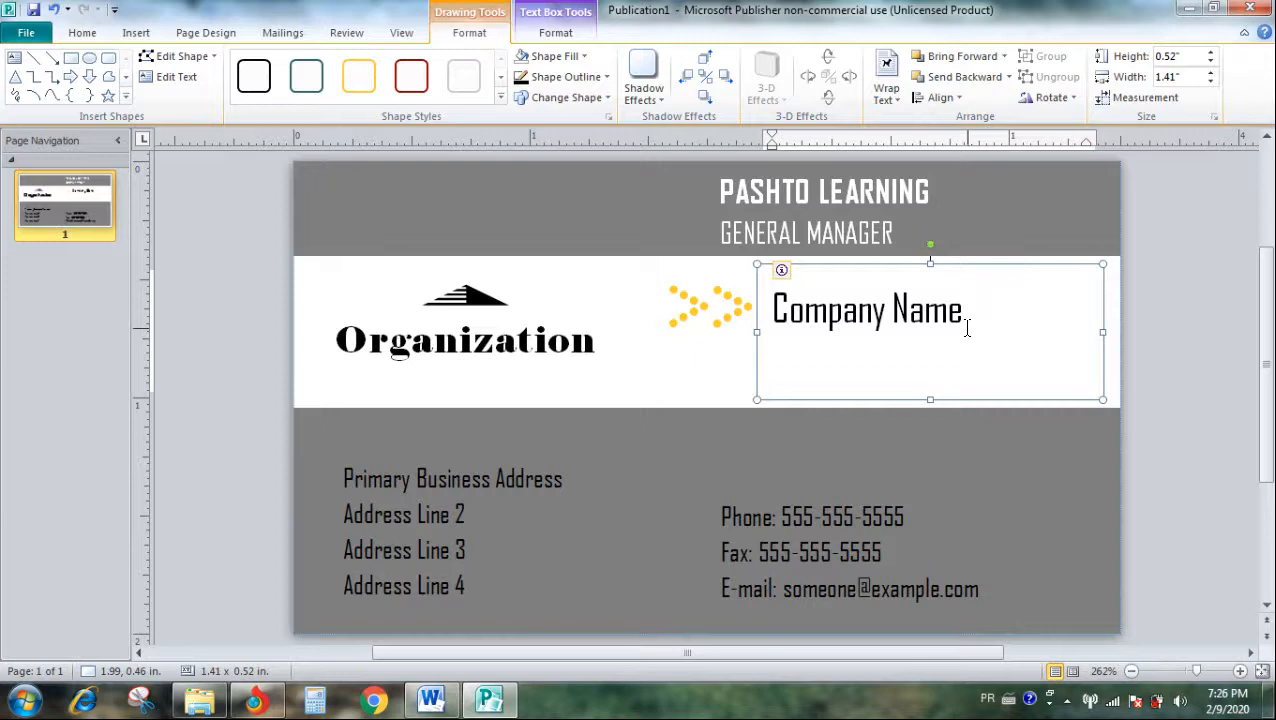
pyautogui.tripleClick(822, 330)
pyautogui.write('پ')
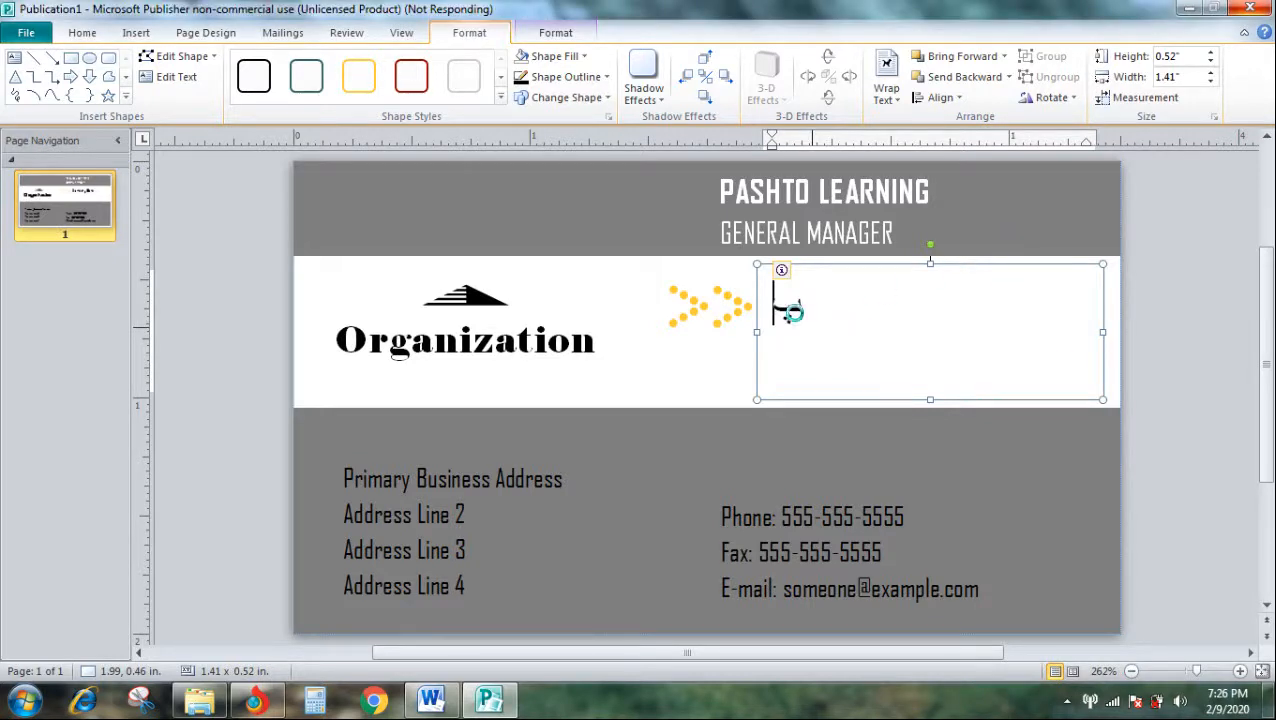
pyautogui.write('خخ')
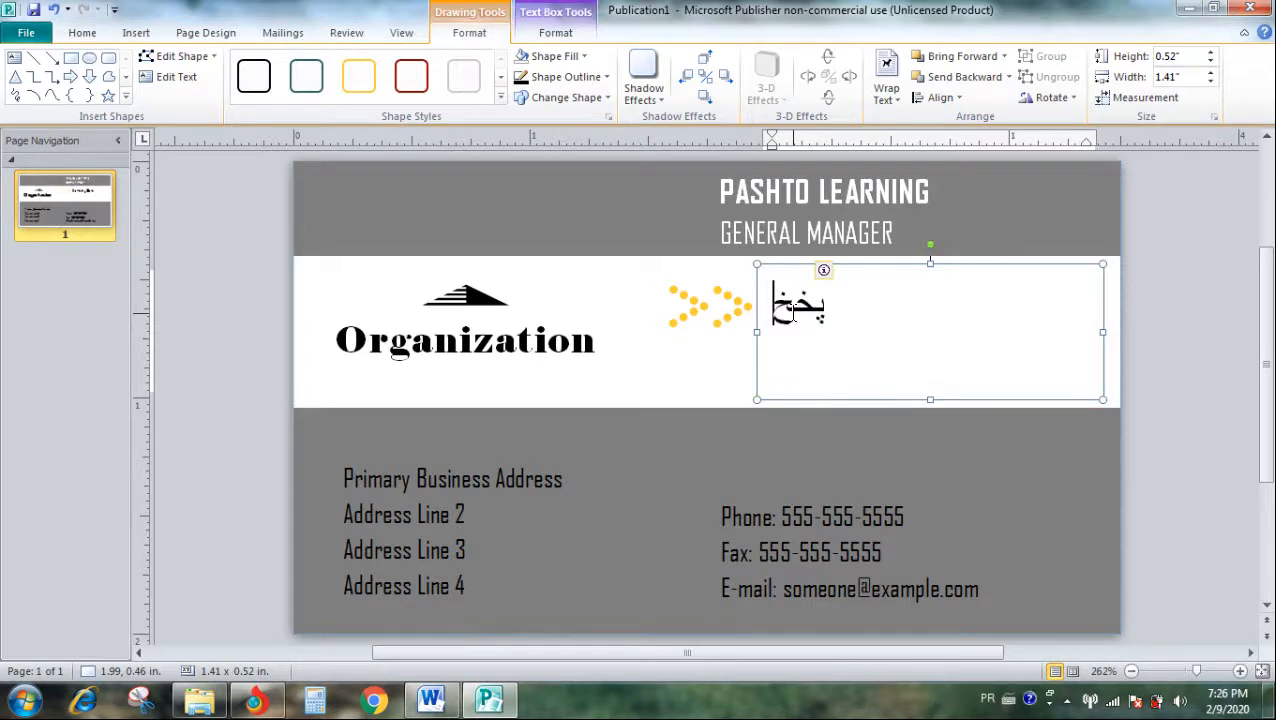
# - Replace the text beside the dotted arrows with "پختو تدریب"
pyautogui.hotkey('ctrl', 'a')
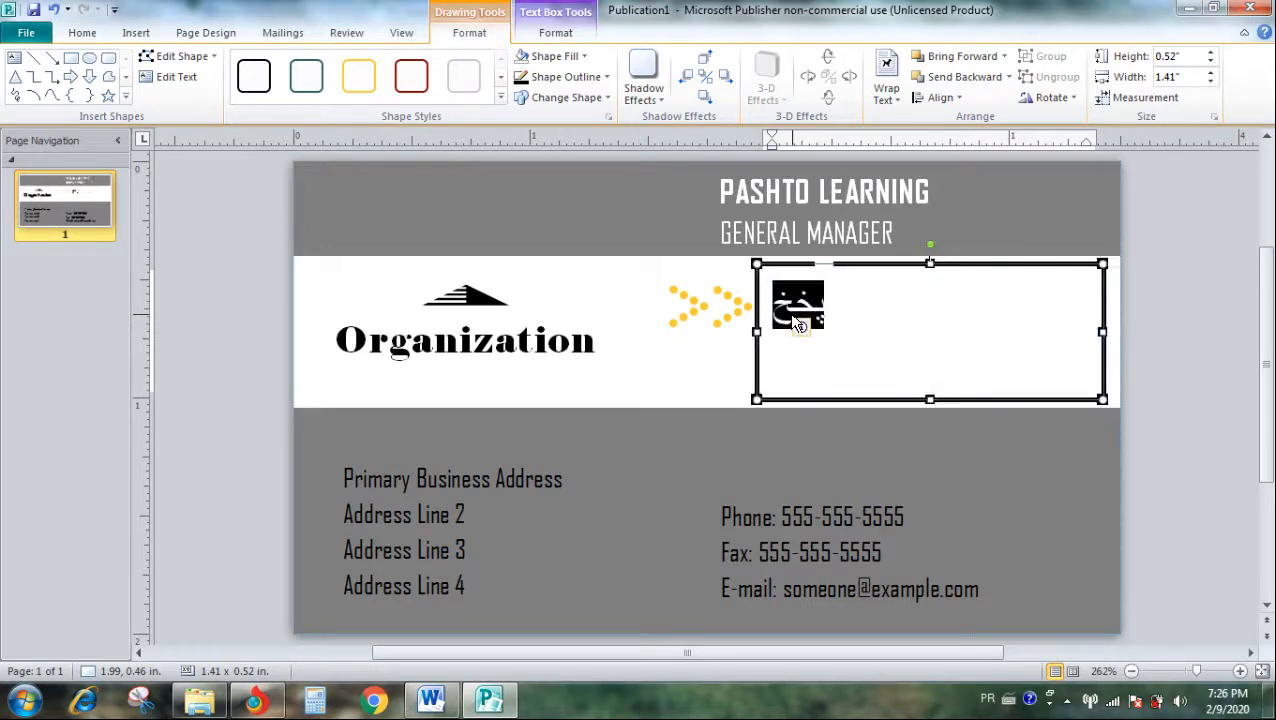
pyautogui.click(774, 305)
pyautogui.hotkey('ctrl', 'a')
pyautogui.press('BackSpace')
pyautogui.write('څ')
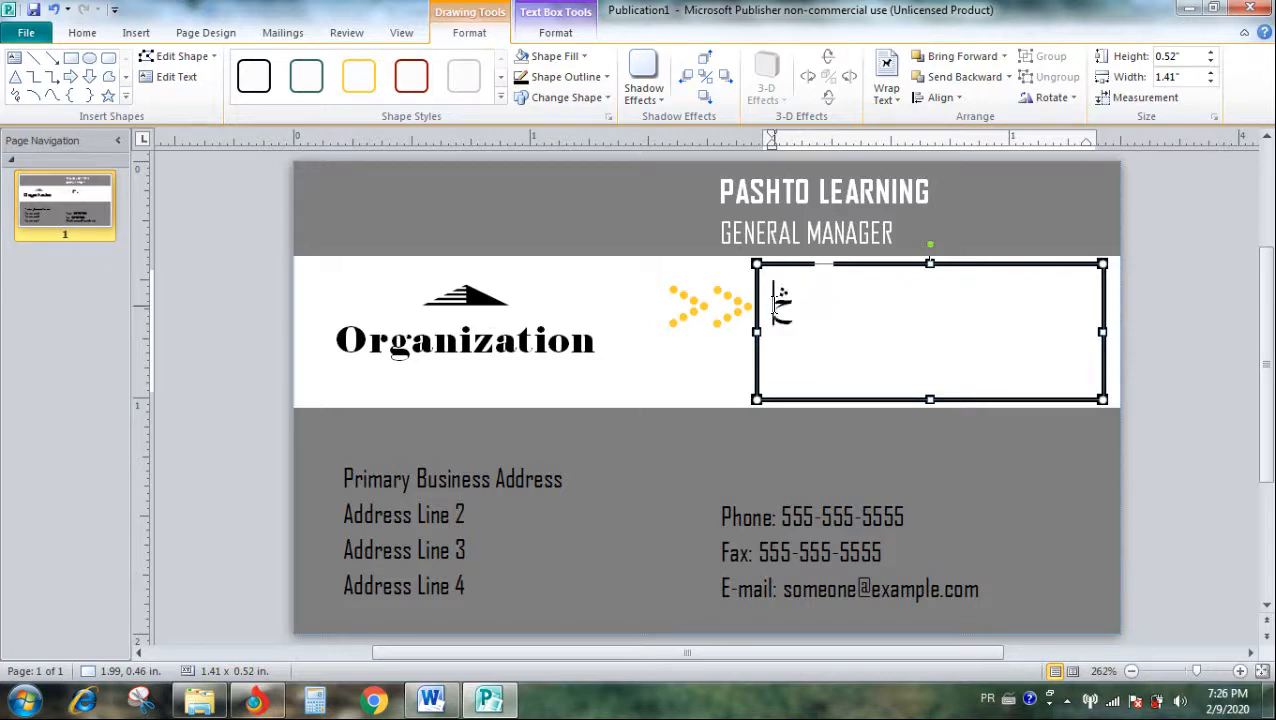
pyautogui.press('BackSpace')
pyautogui.write('ب')
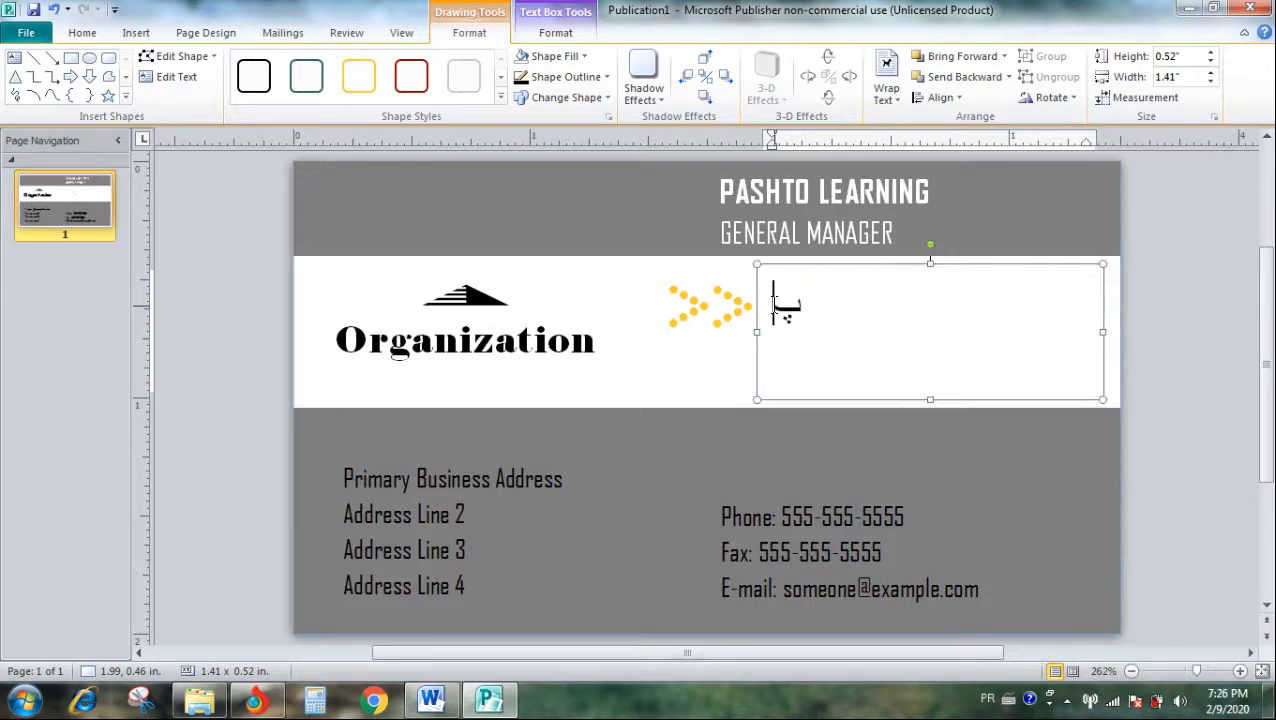
pyautogui.write('ختو')
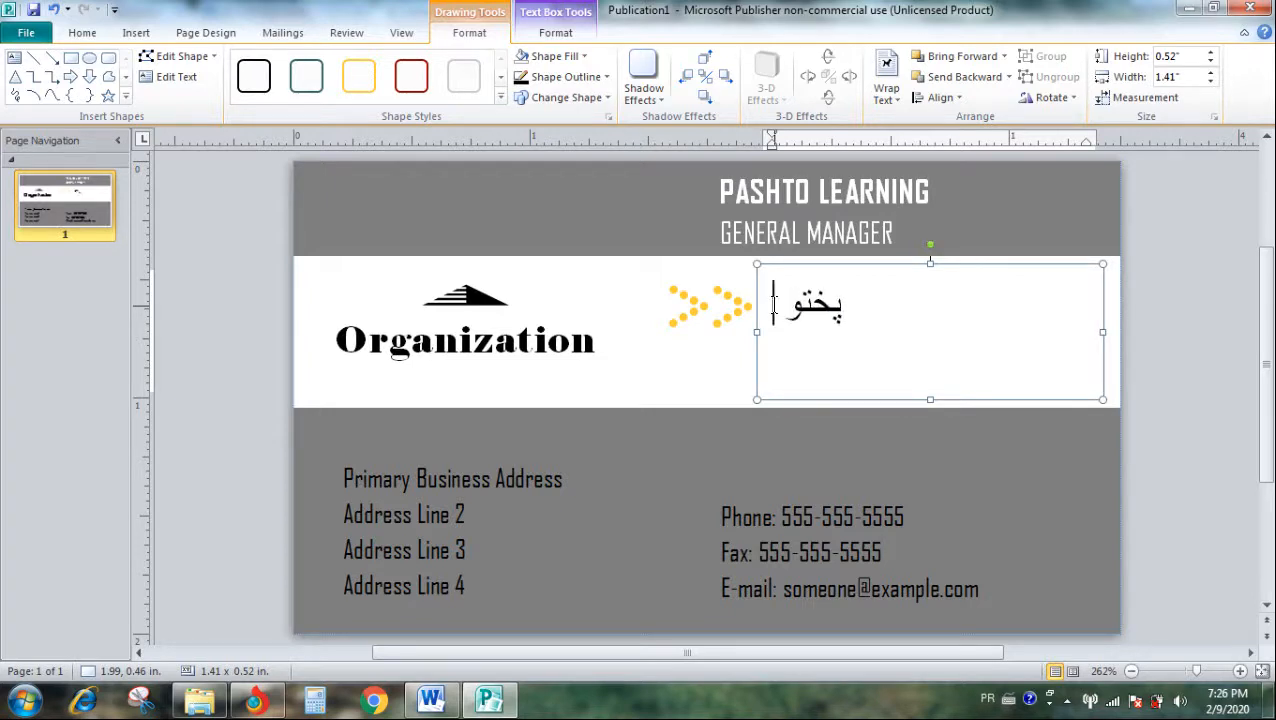
pyautogui.write(' تدریب')
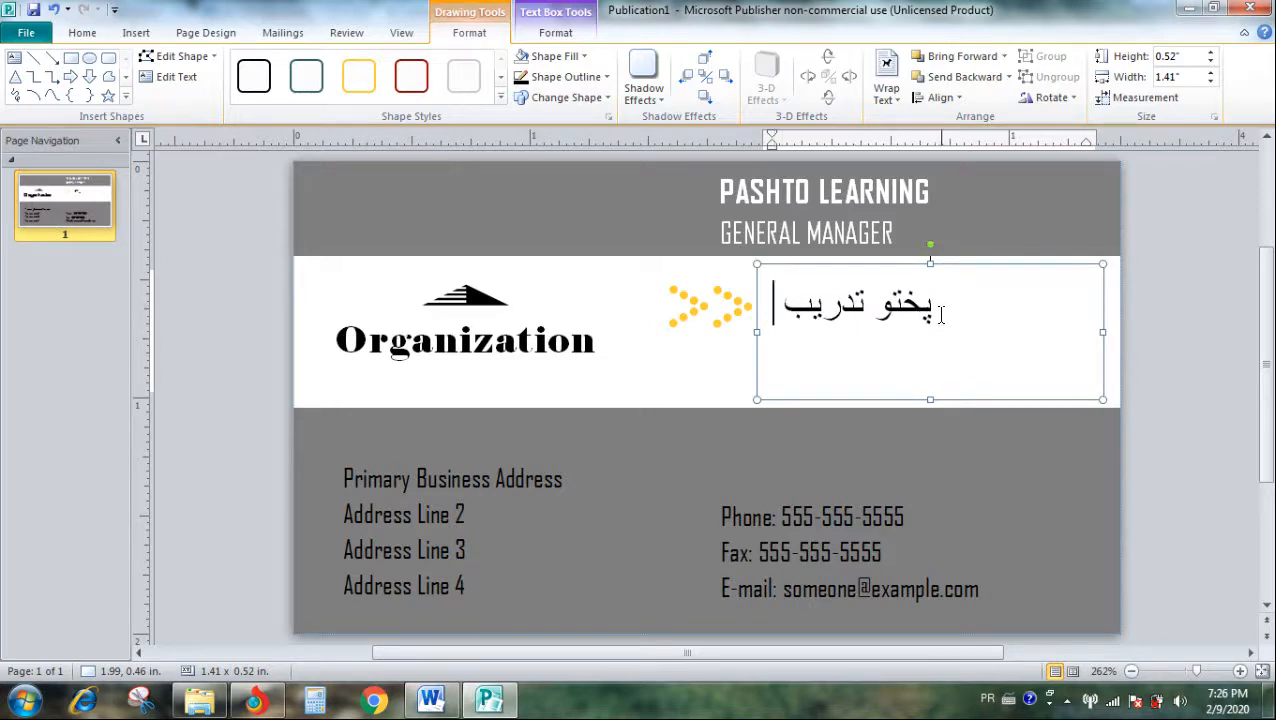
pyautogui.click(702, 396)
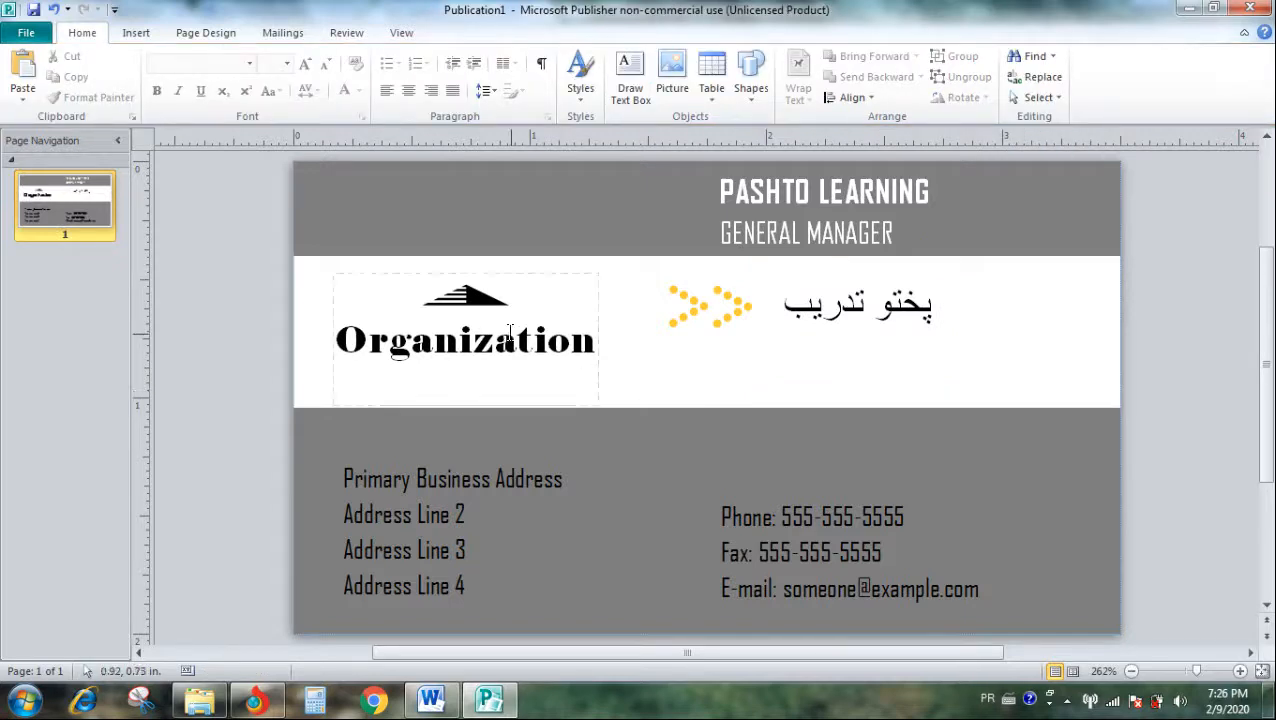
# - Replace the bold "PASHTO LEARNING" line in the header band with the person's full name in Dari script
pyautogui.click(930, 197)
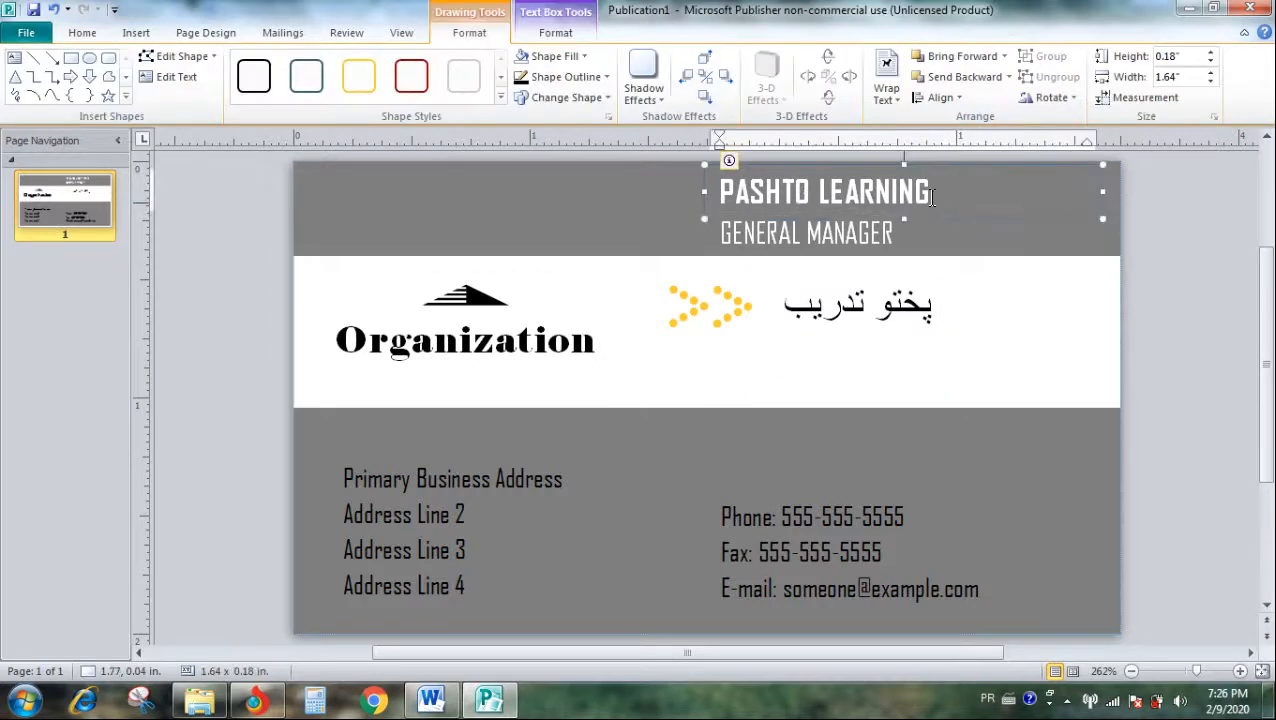
pyautogui.moveTo(937, 194); pyautogui.dragTo(716, 190)
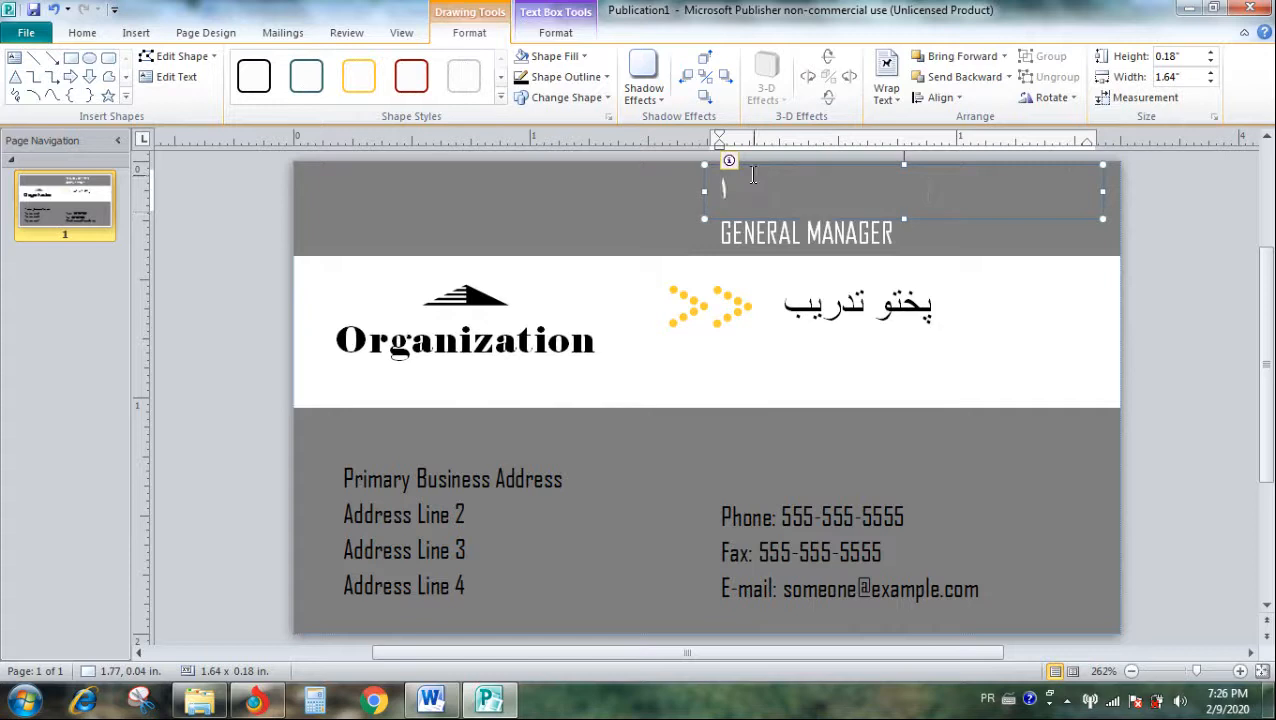
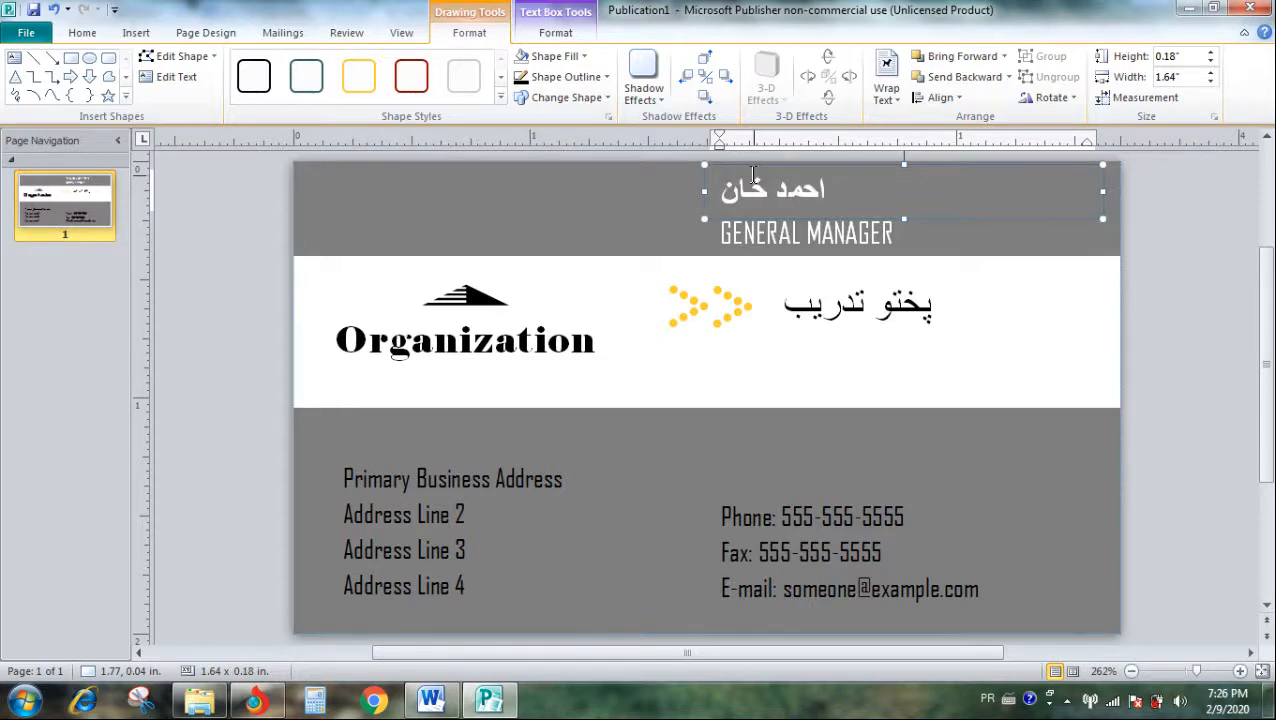
pyautogui.click(616, 305)
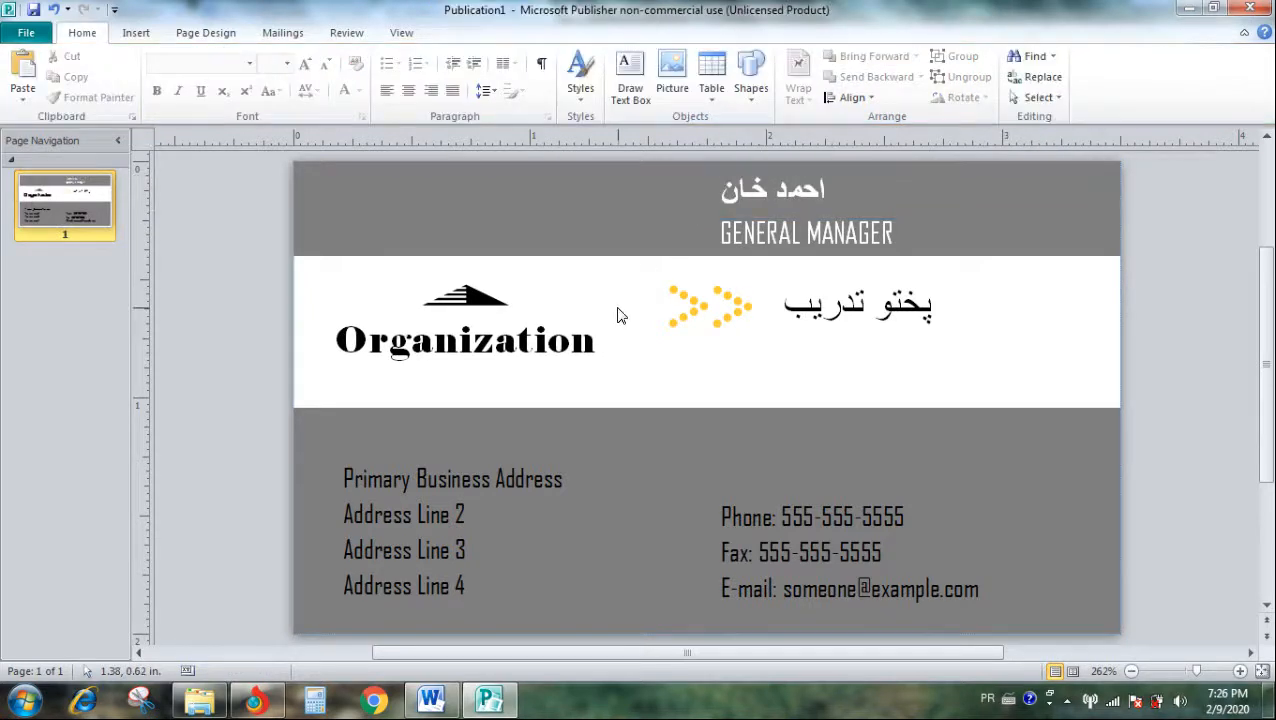
# - Switch the input language to English (United States) and replace the Organization logo text with "Pashto center"
pyautogui.doubleClick(545, 341)
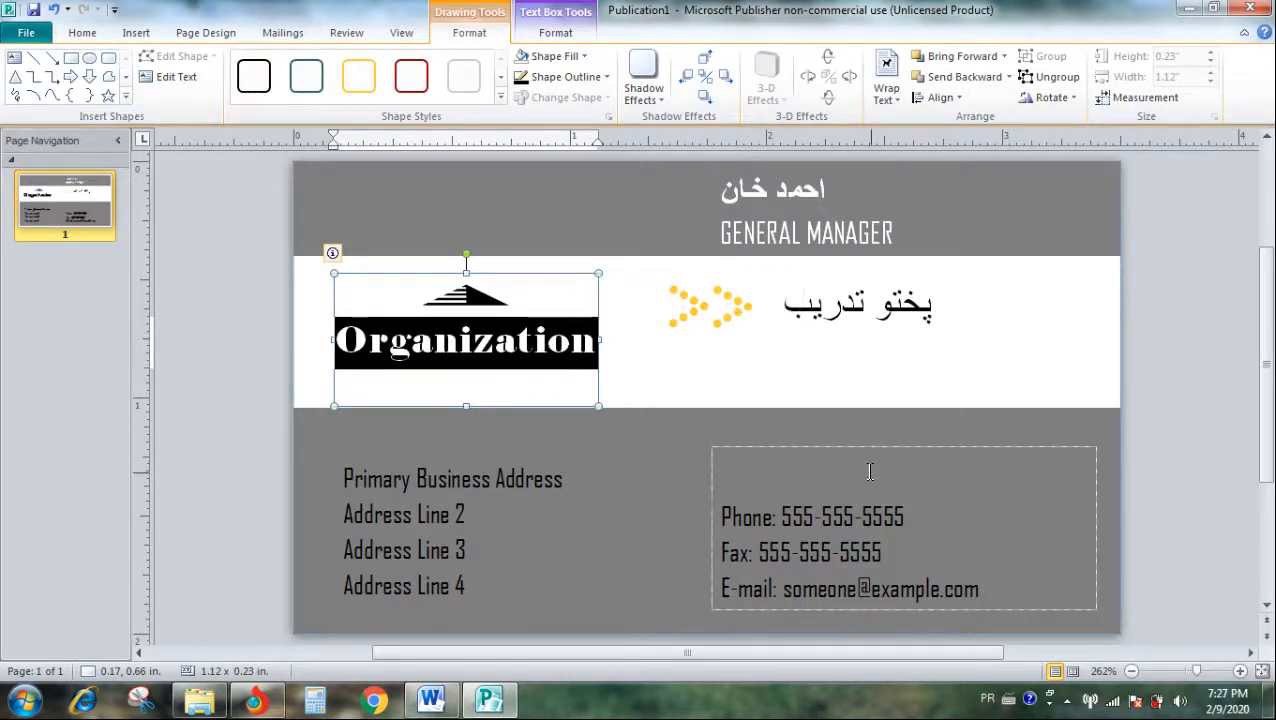
pyautogui.click(985, 698)
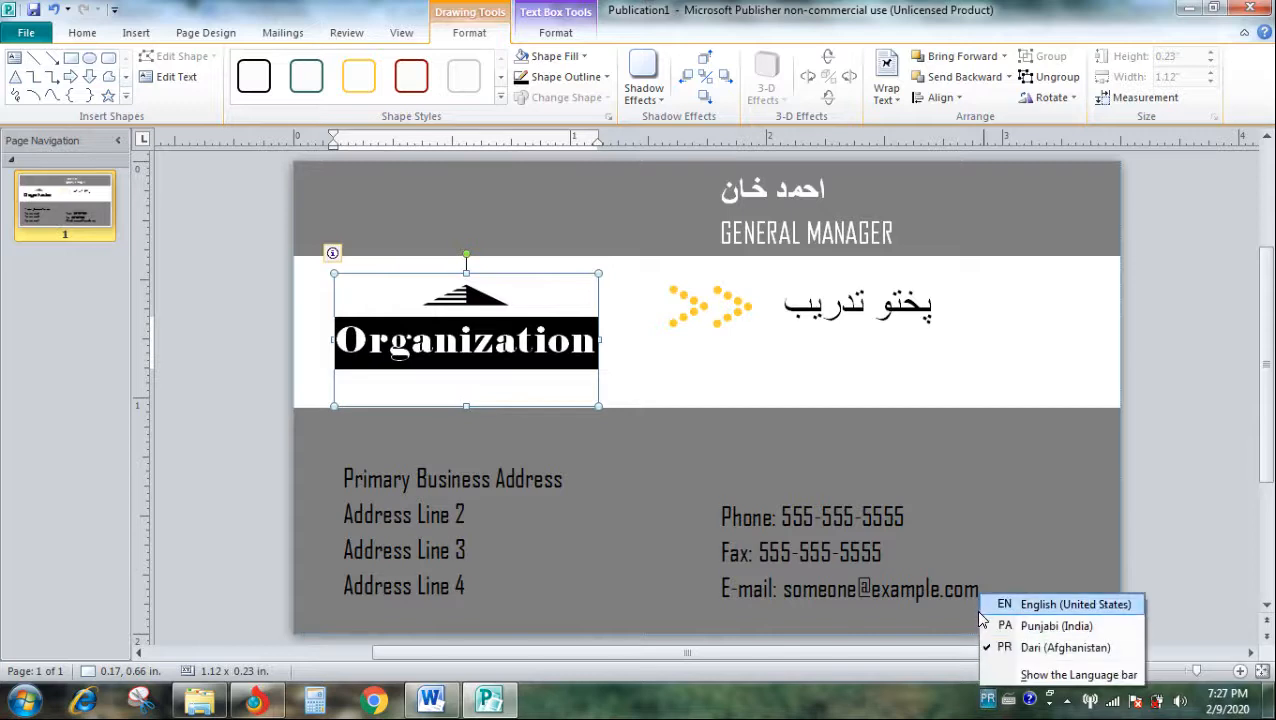
pyautogui.click(992, 606)
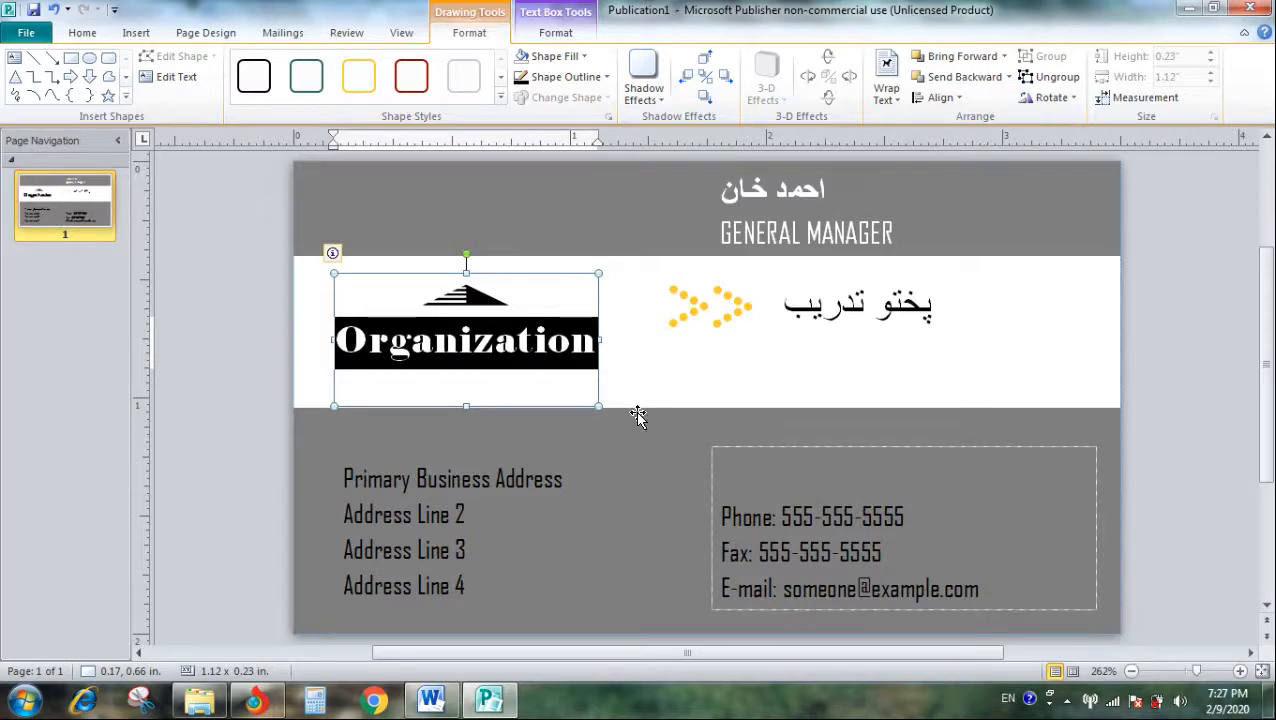
pyautogui.press('capslock')
pyautogui.write('P')
pyautogui.press('capslock')
pyautogui.write('ashto center')
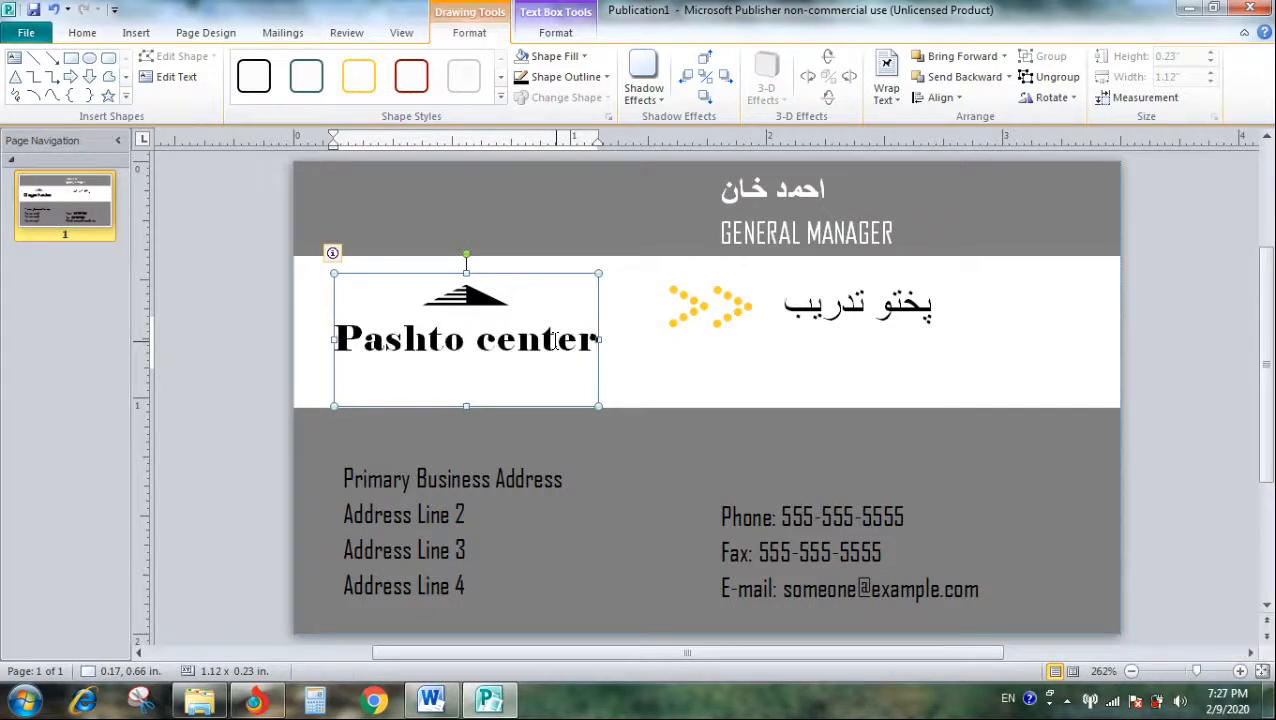
pyautogui.click(465, 294)
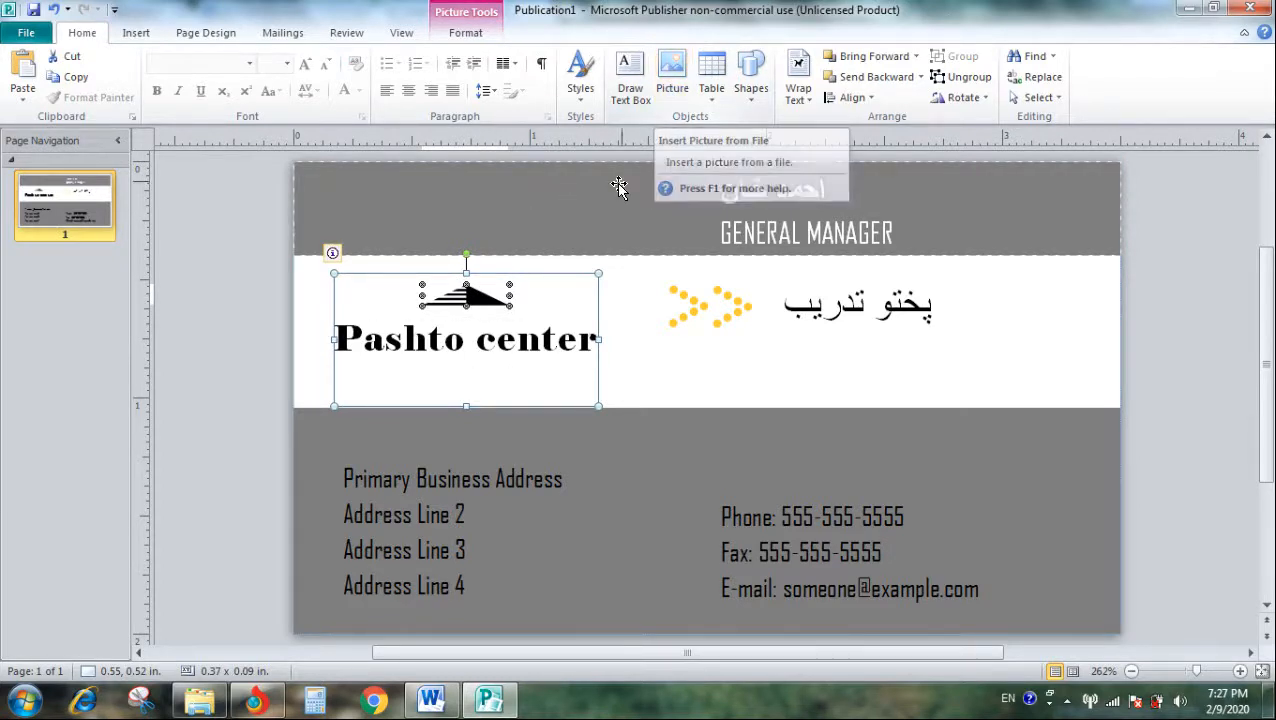
pyautogui.click(500, 488)
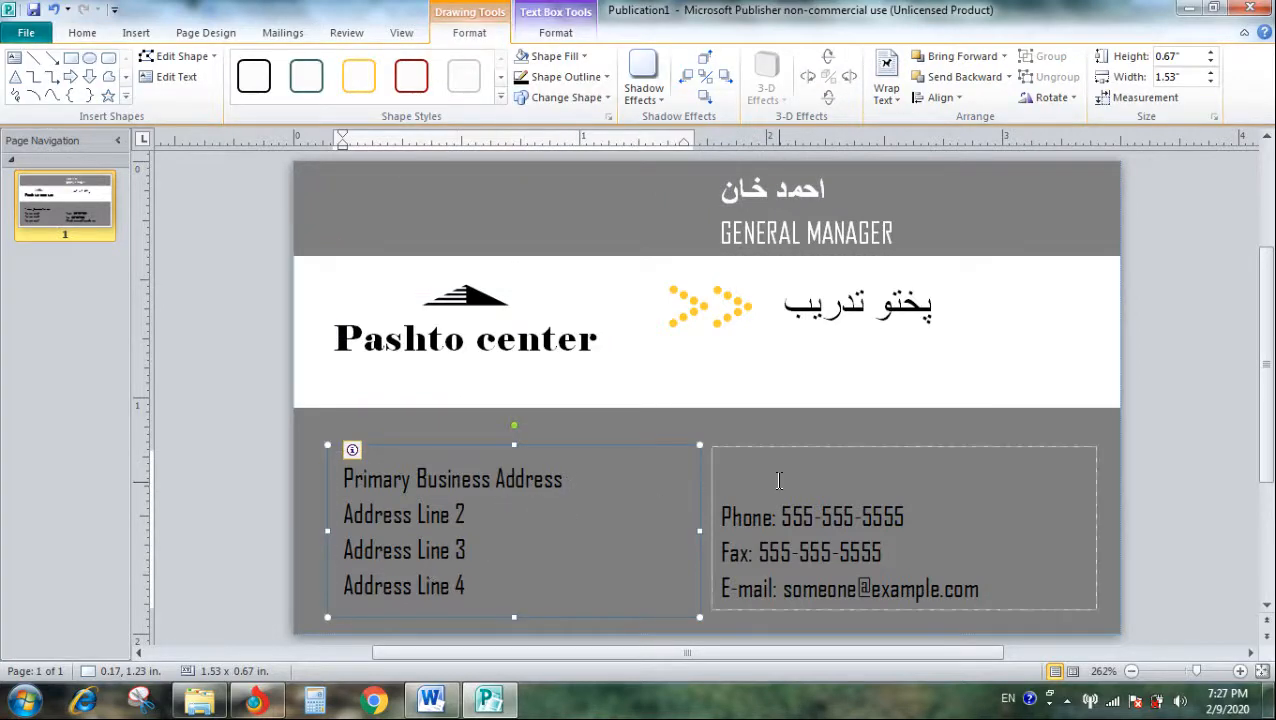
pyautogui.click(813, 437)
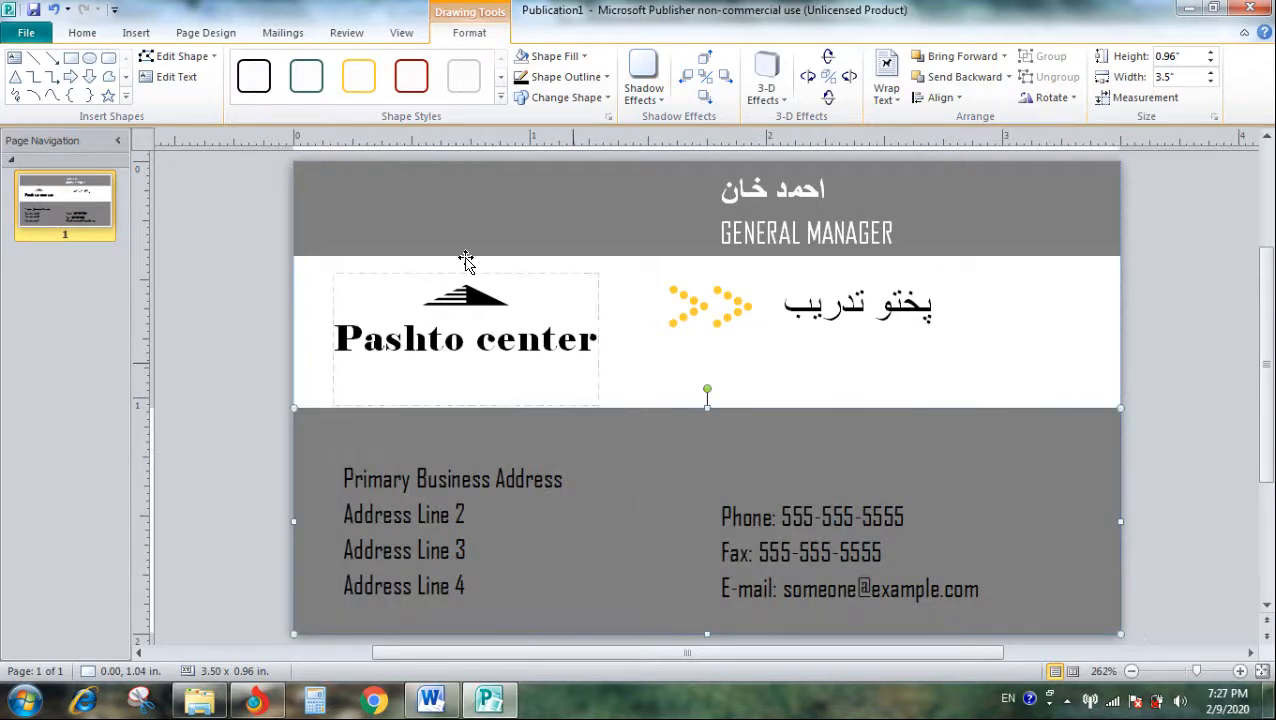
pyautogui.click(198, 36)
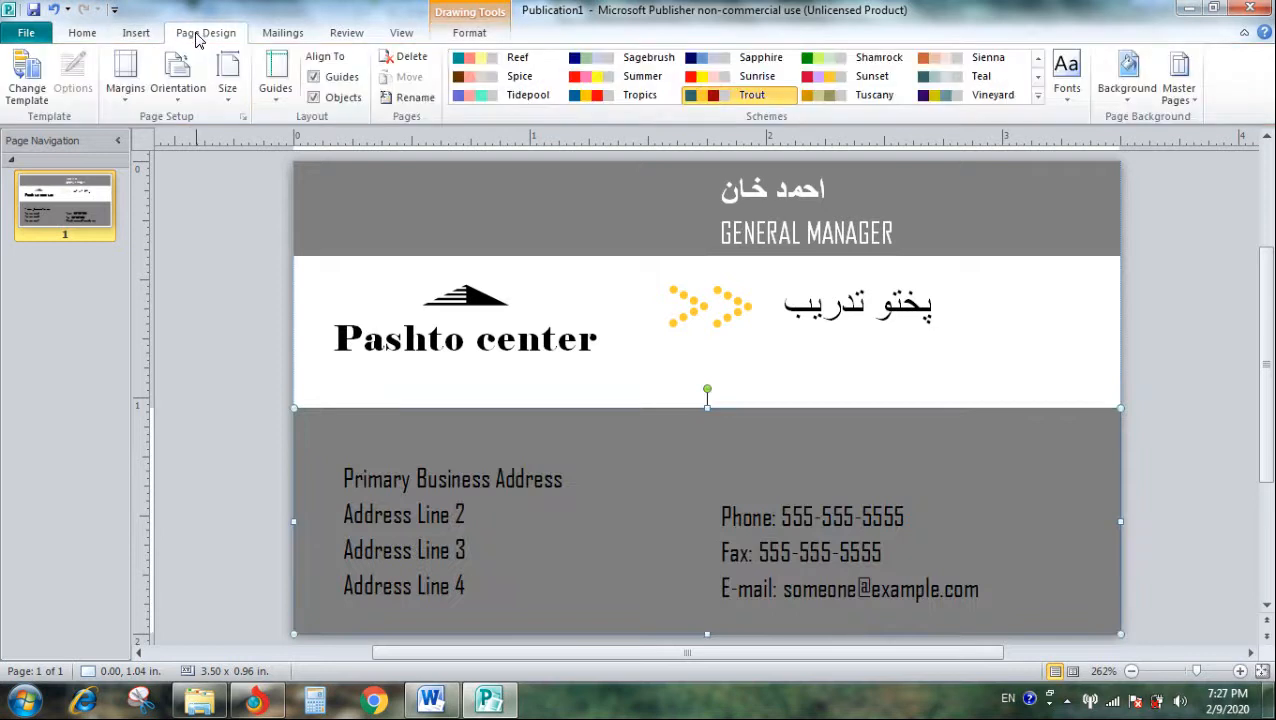
# - Try a reduced-size "FREE OFFER" attention getter above the phone number and delete it from the card
pyautogui.click(136, 36)
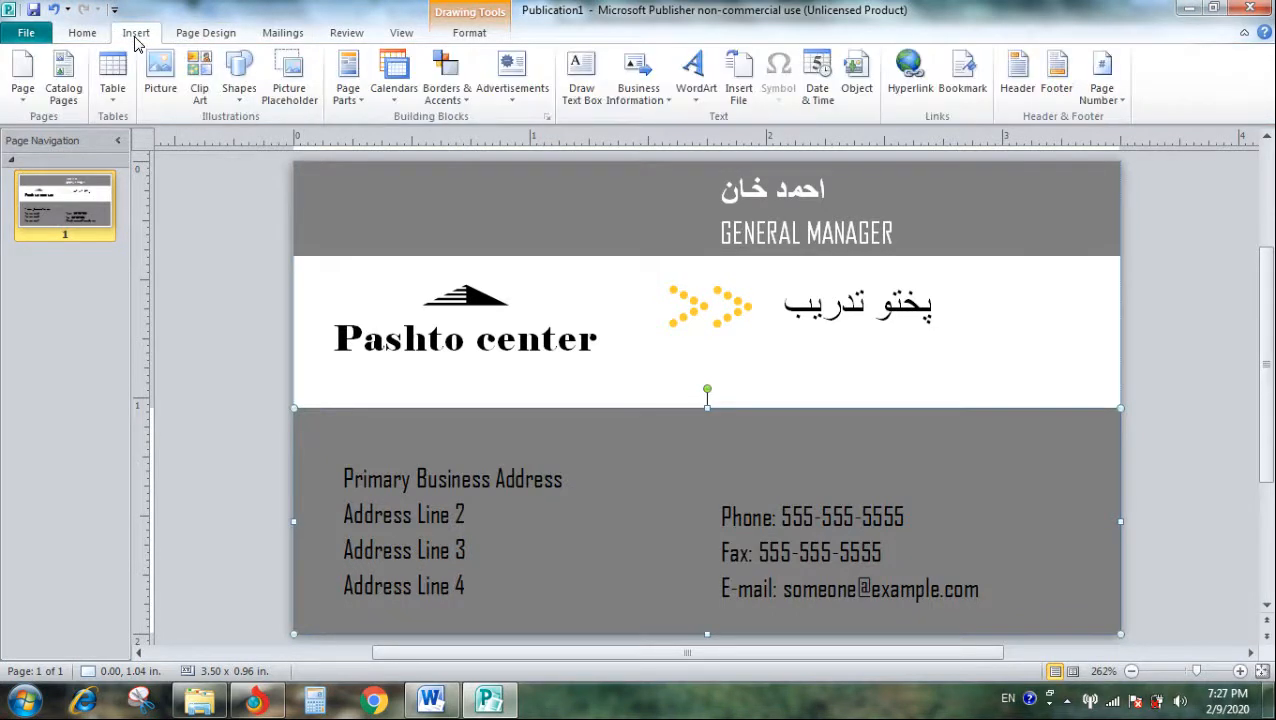
pyautogui.click(527, 97)
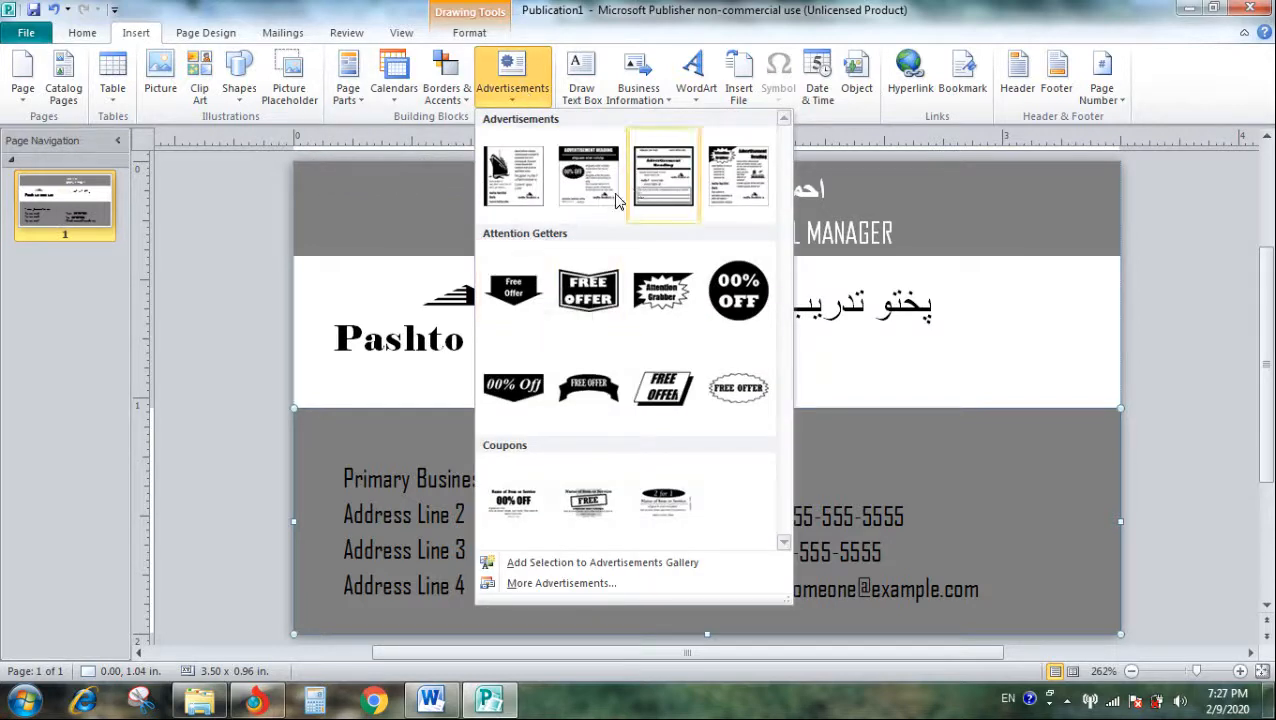
pyautogui.click(588, 312)
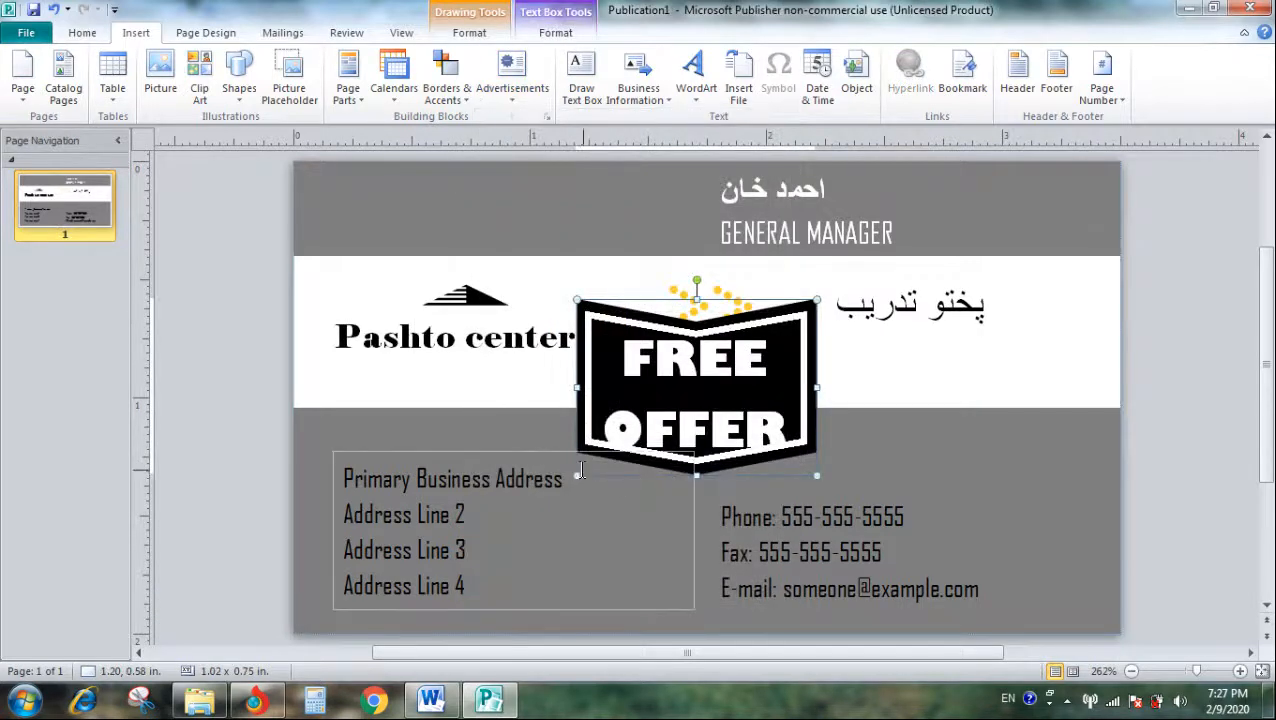
pyautogui.moveTo(577, 476); pyautogui.dragTo(898, 468)
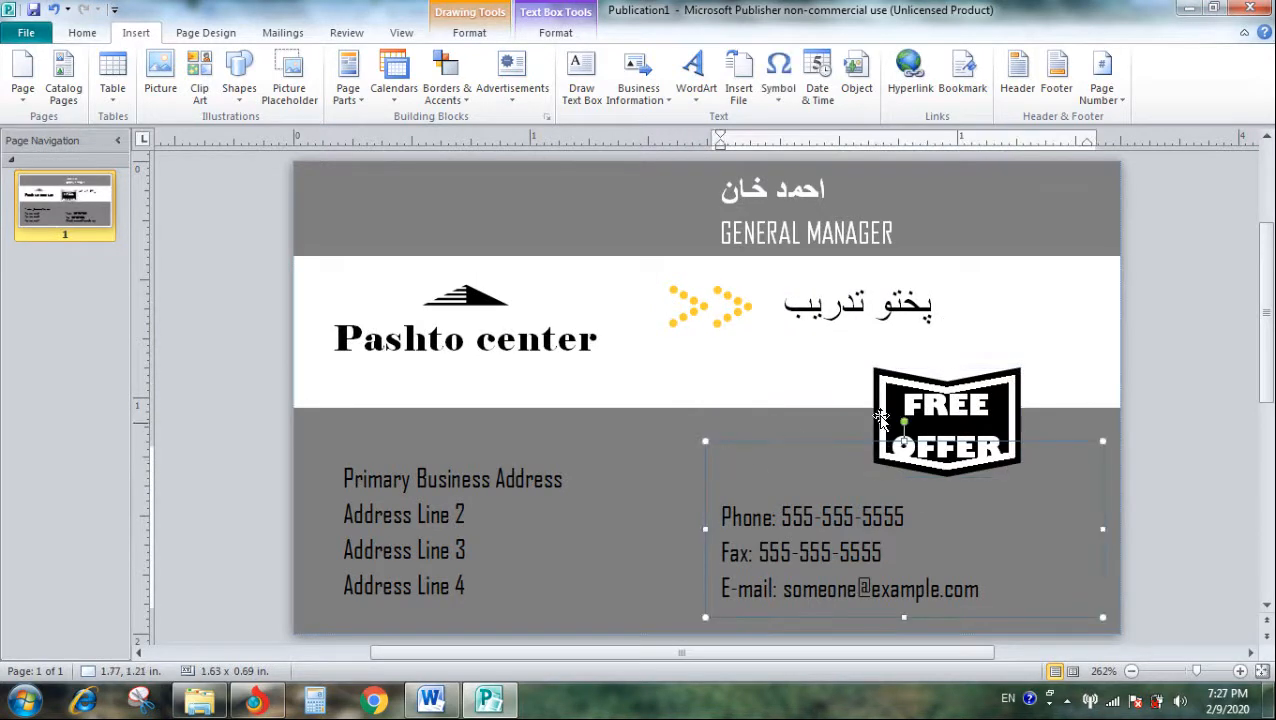
pyautogui.click(889, 374)
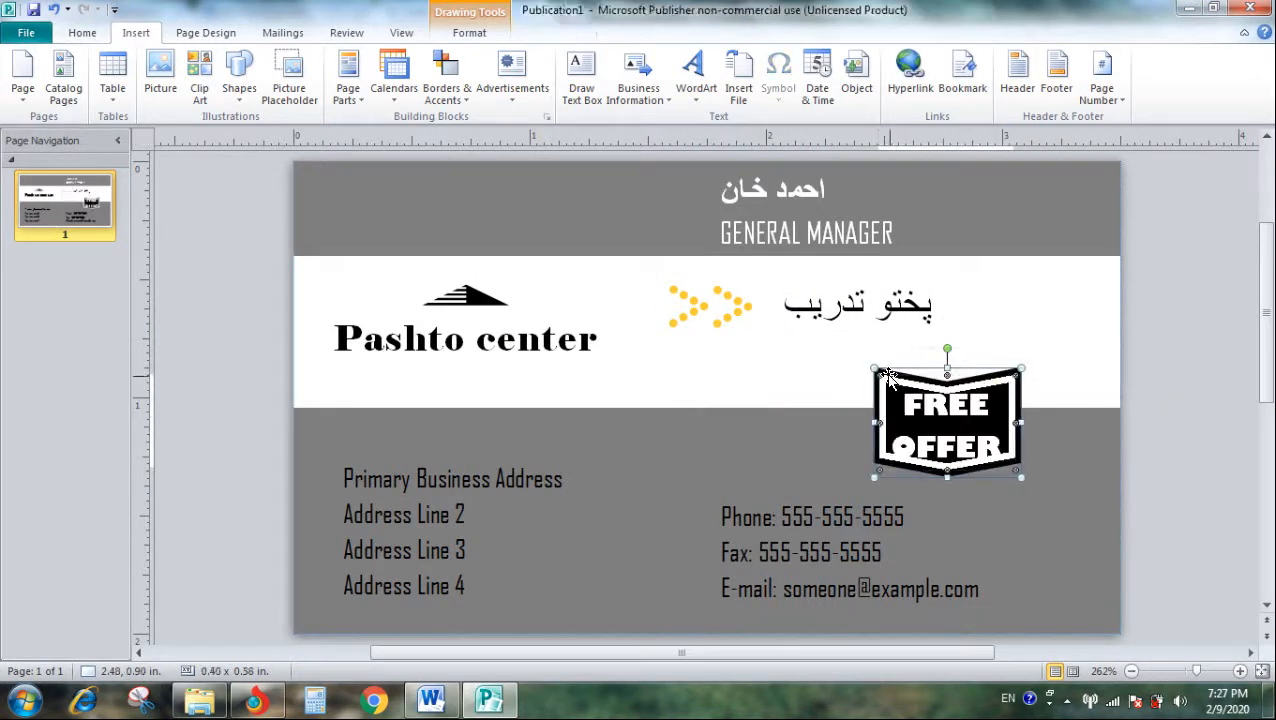
pyautogui.press('Delete')
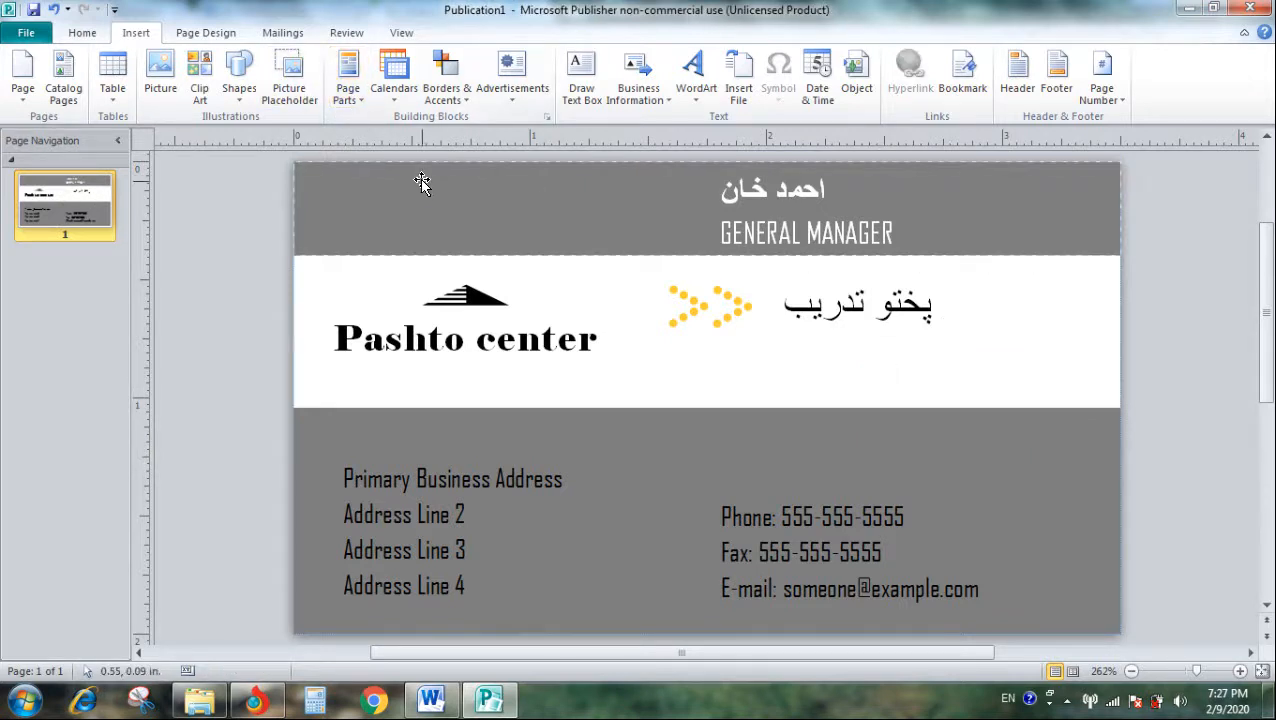
pyautogui.click(563, 467)
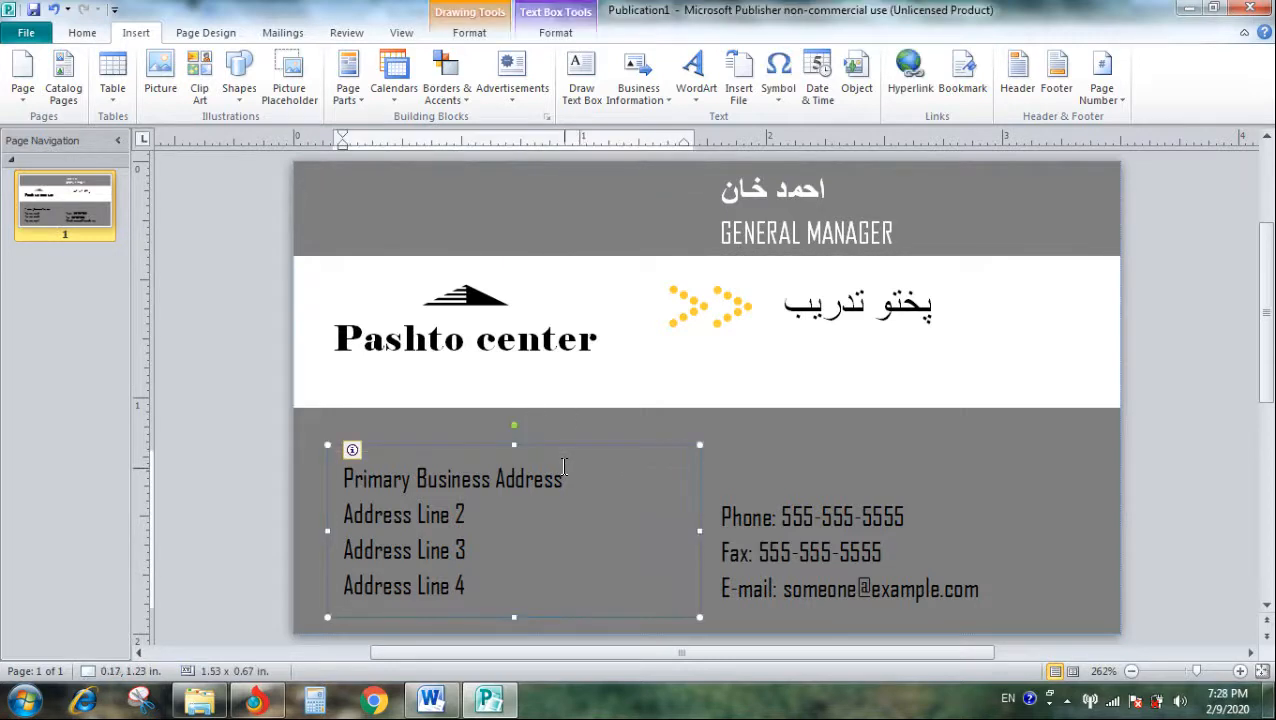
pyautogui.click(733, 433)
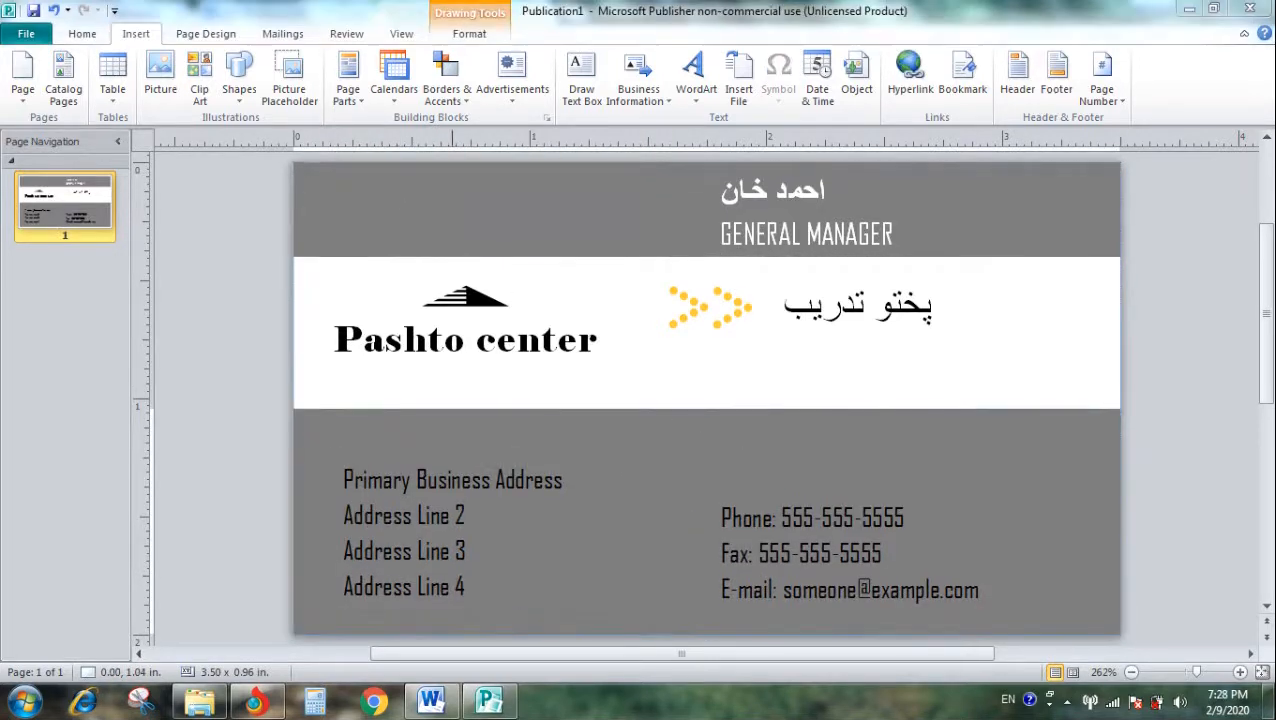
pyautogui.click(478, 12)
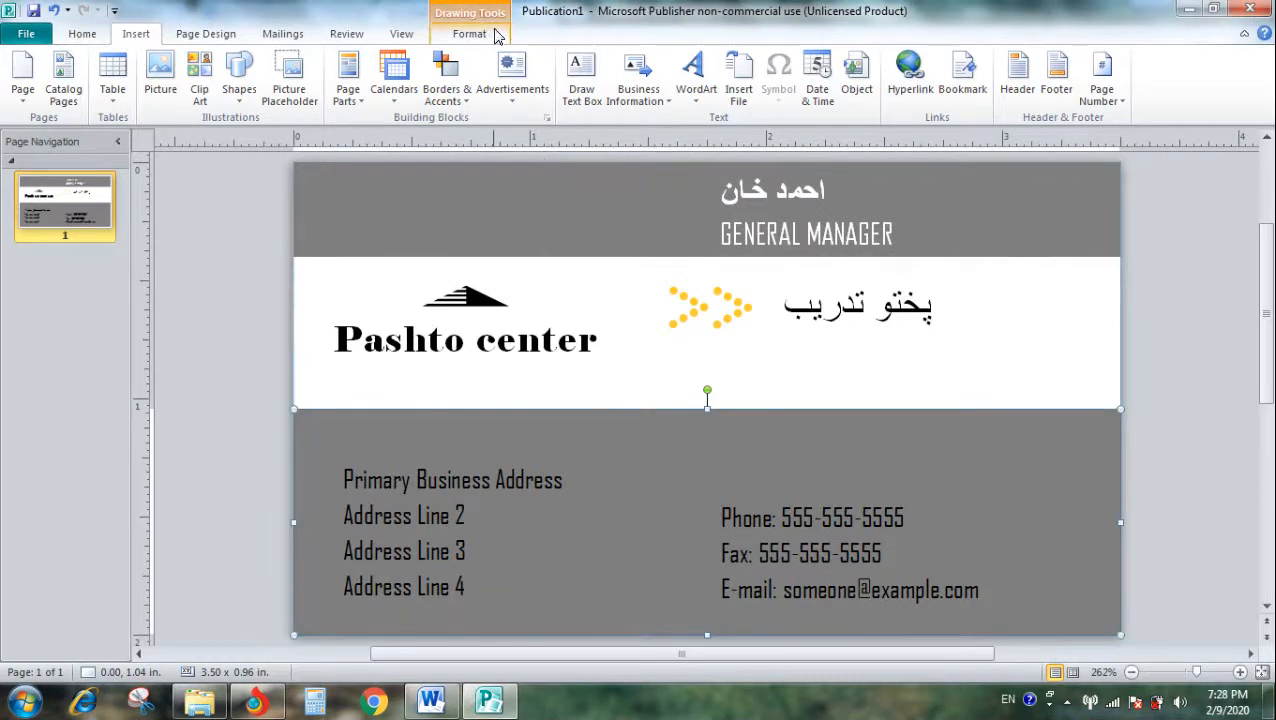
pyautogui.click(468, 20)
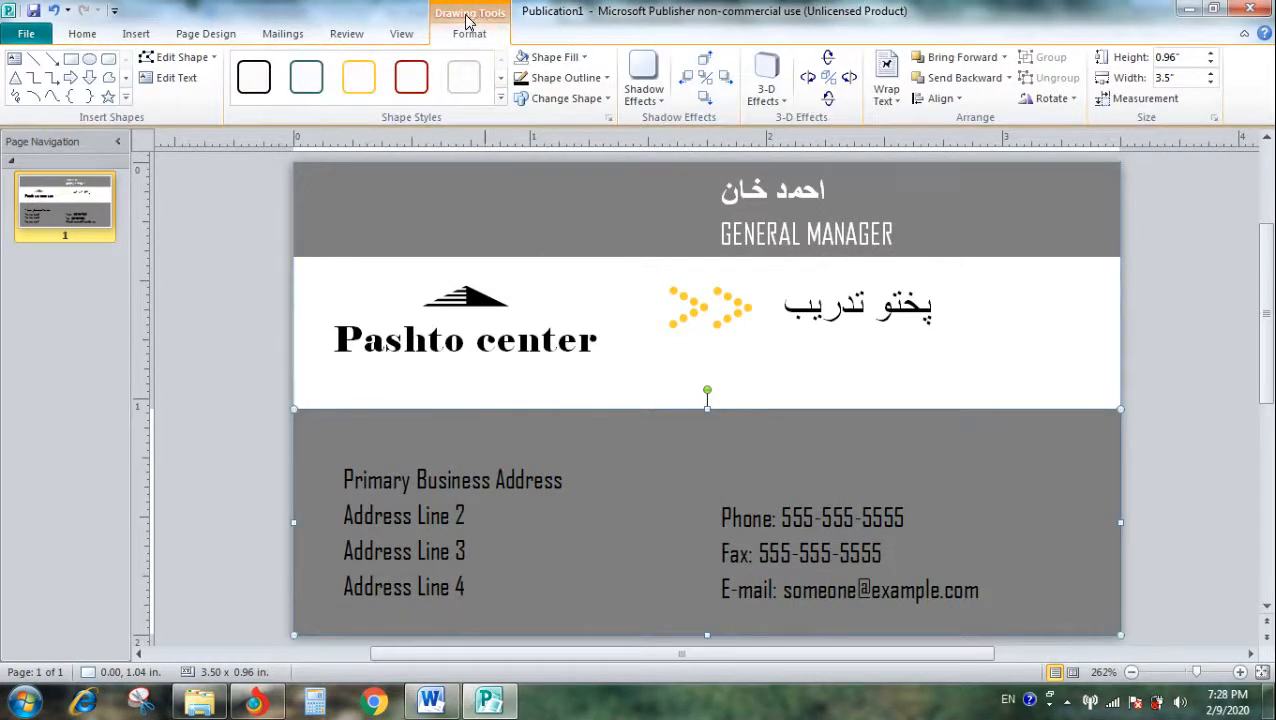
pyautogui.click(187, 35)
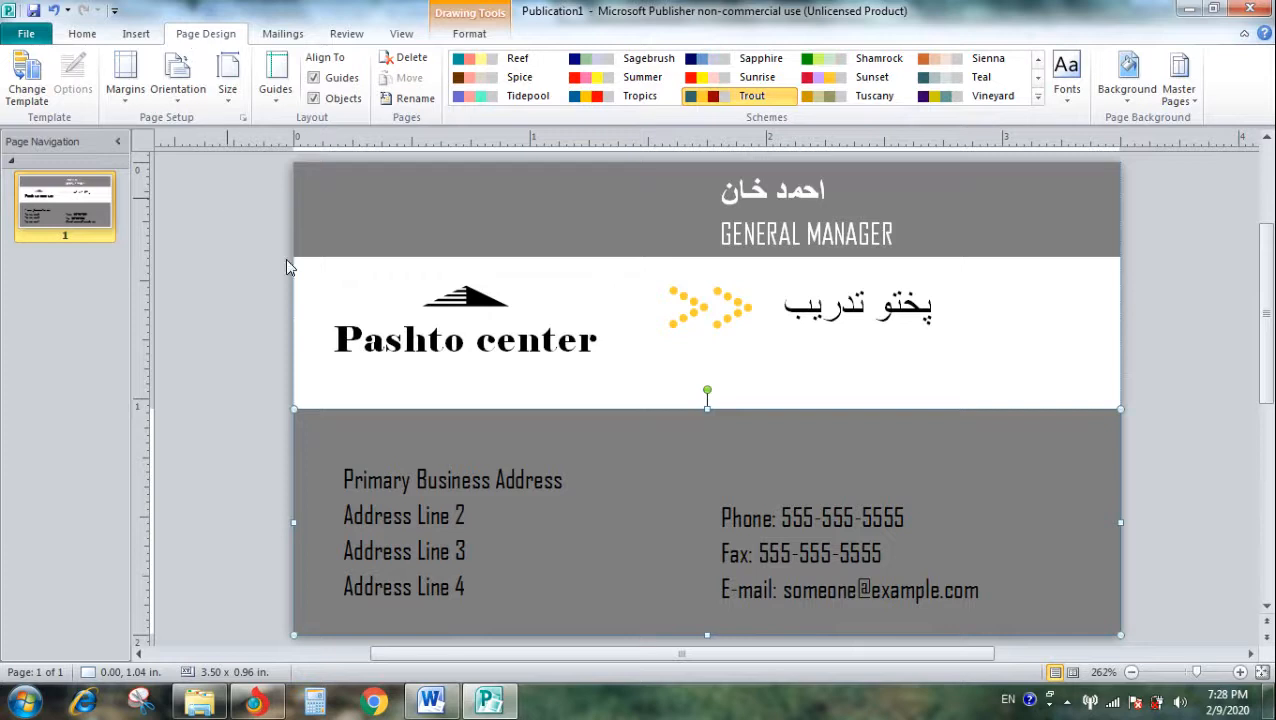
pyautogui.click(489, 12)
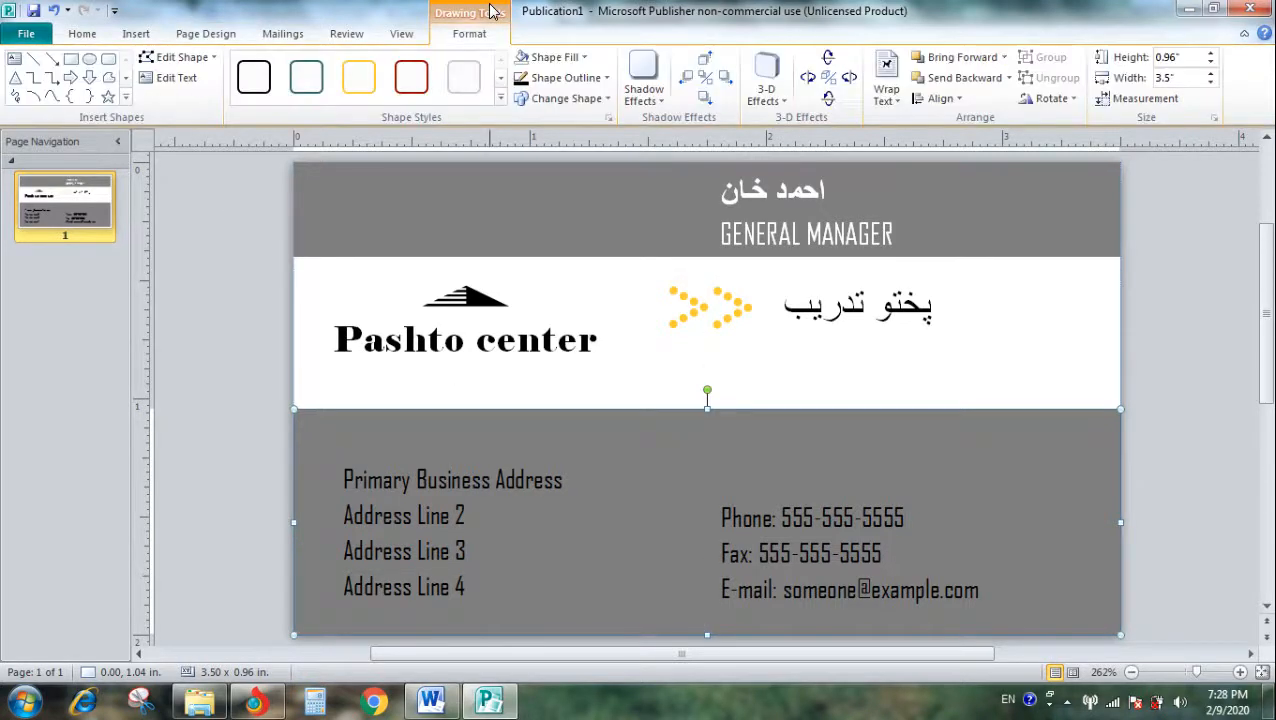
pyautogui.click(85, 34)
pyautogui.click(464, 212)
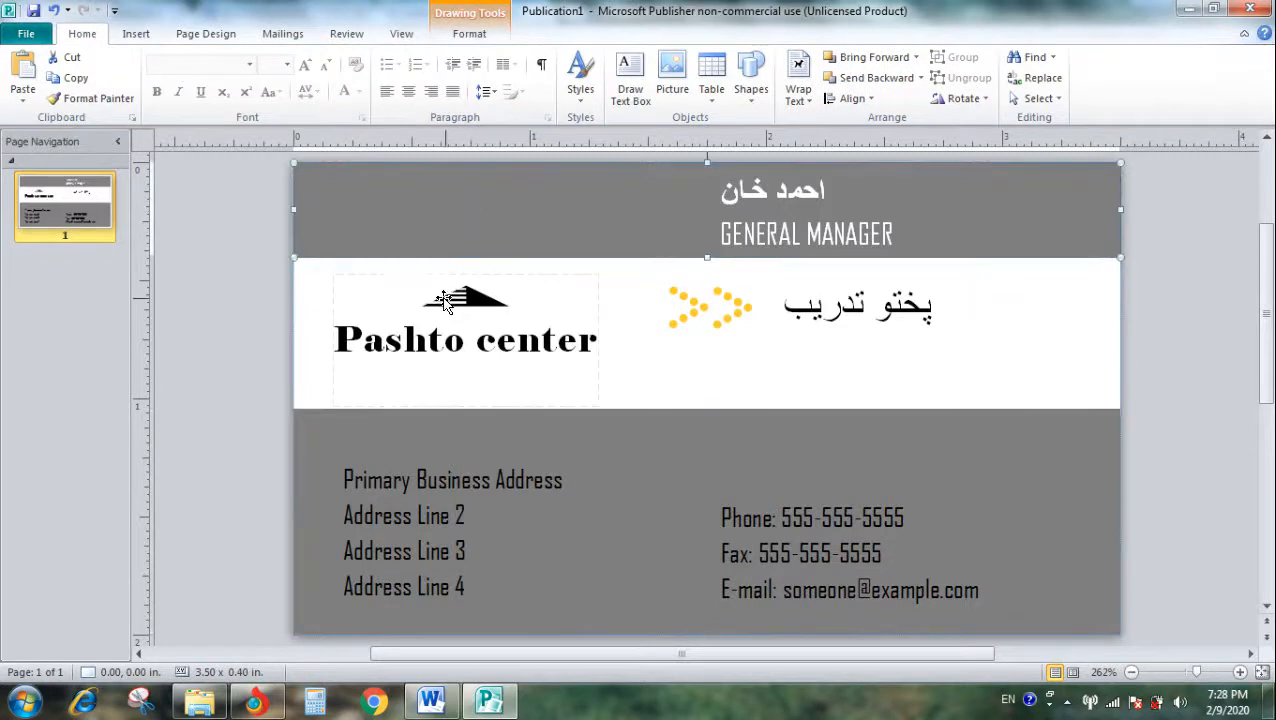
pyautogui.click(305, 278)
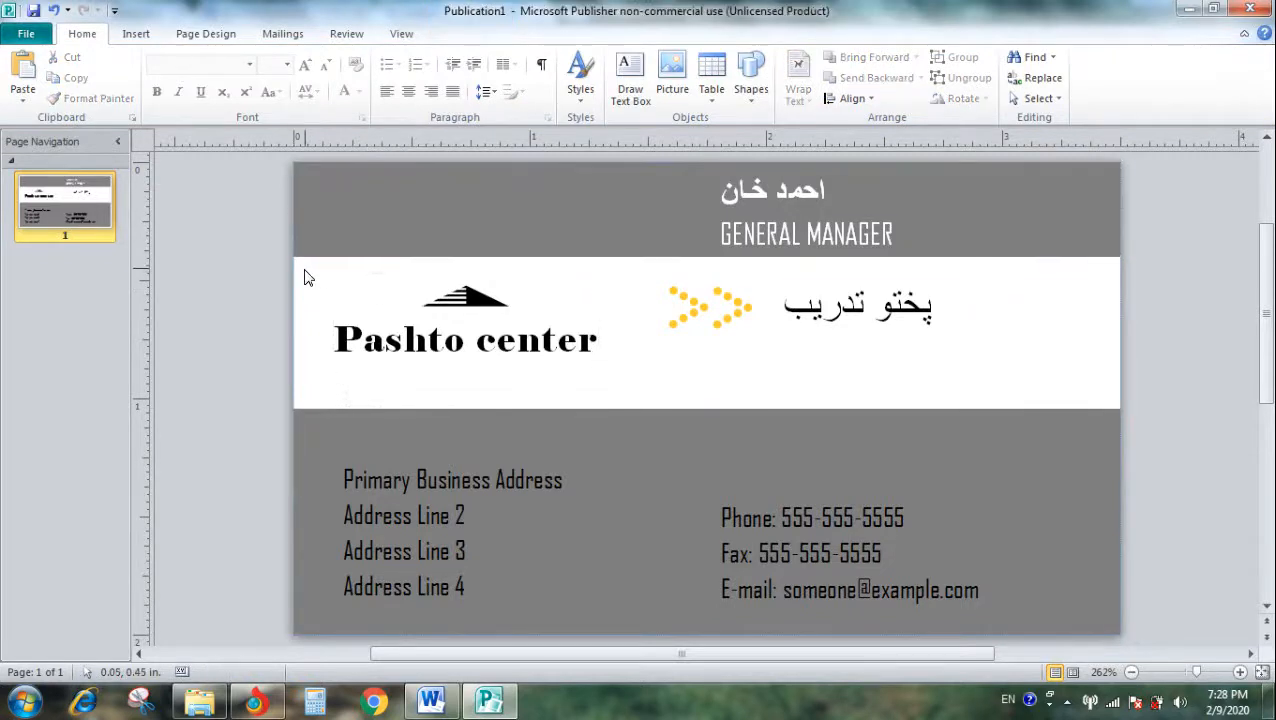
# - Fill the lower band behind the address and contact details with standard yellow
pyautogui.click(313, 507)
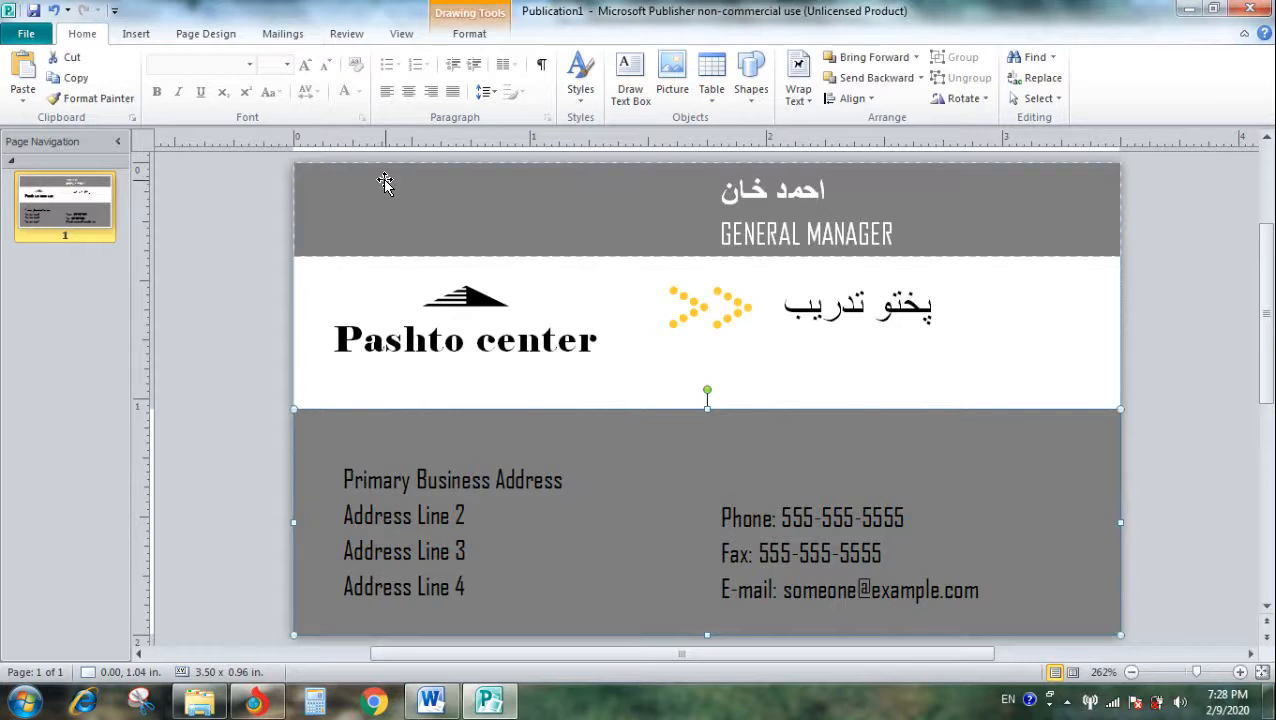
pyautogui.click(500, 17)
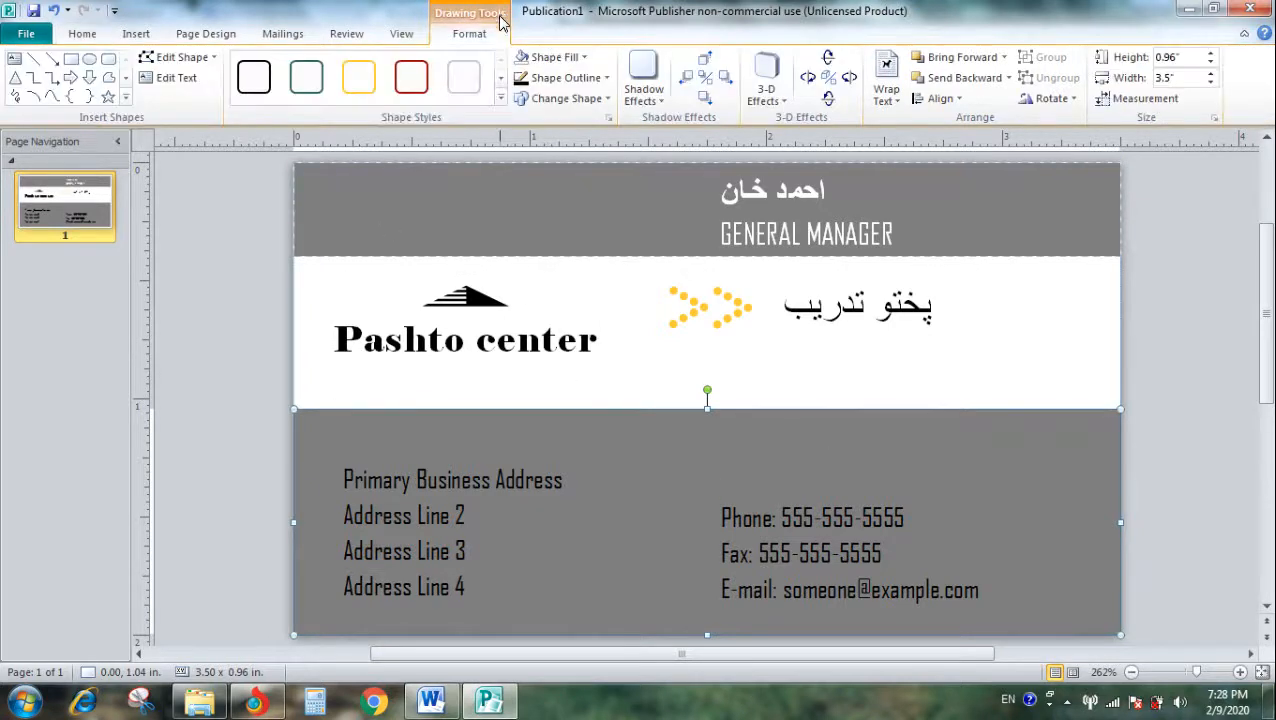
pyautogui.click(552, 57)
pyautogui.click(567, 194)
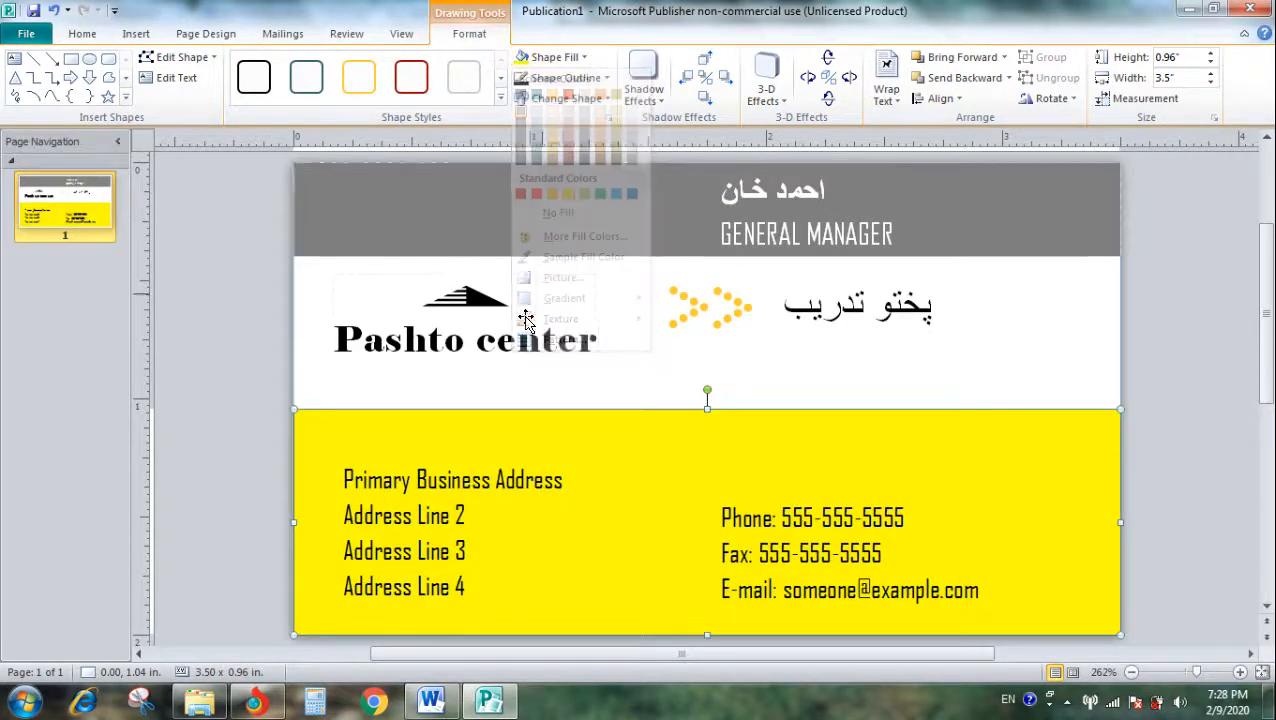
# - Fill the header band behind the name and job title with standard light blue
pyautogui.click(476, 208)
pyautogui.click(546, 57)
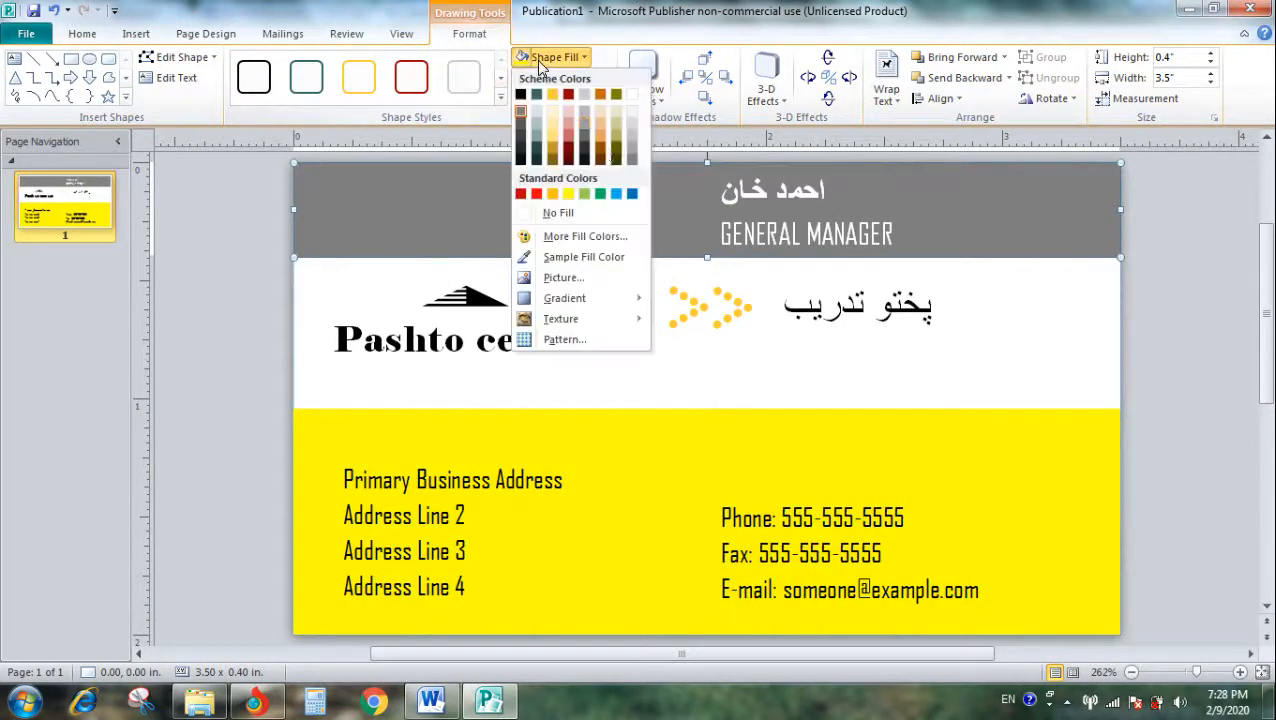
pyautogui.click(616, 194)
pyautogui.click(612, 470)
pyautogui.click(614, 378)
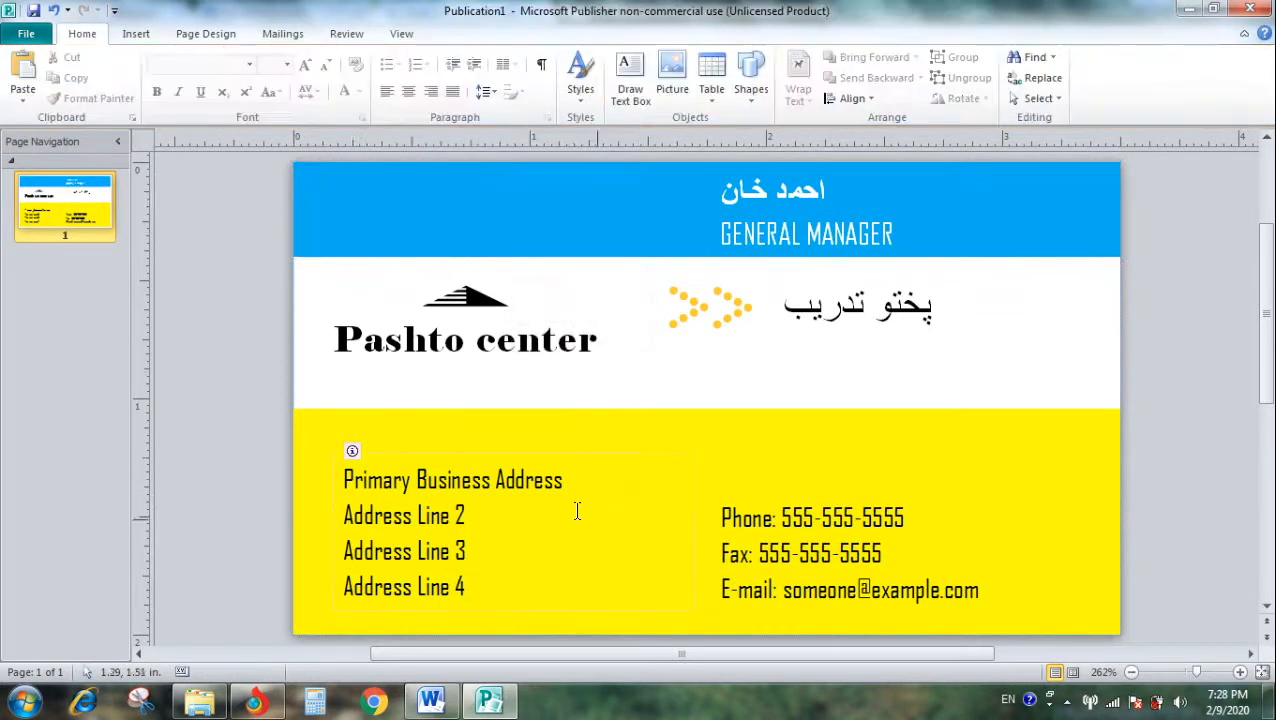
pyautogui.scroll(-1, 450, 387)
pyautogui.scroll(4, 279, 313)
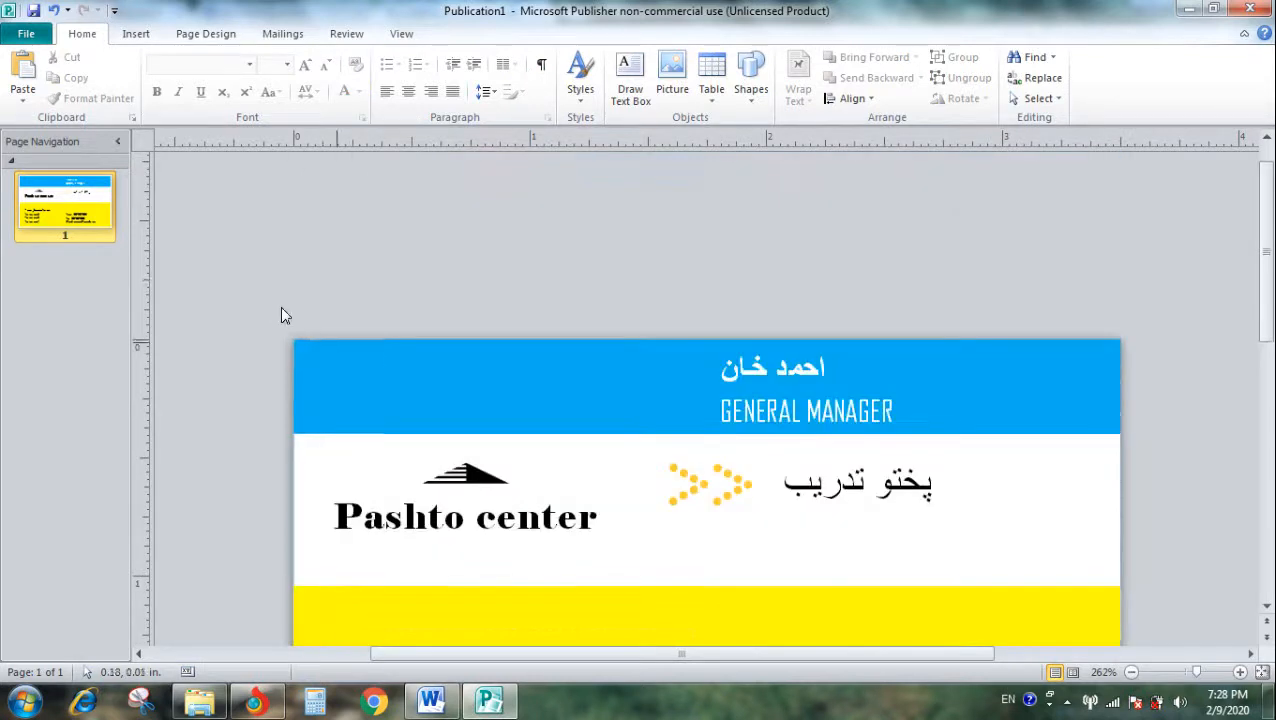
pyautogui.scroll(-3, 379, 330)
# - Rotate both dotted arrows beside the Dari text about a quarter turn counterclockwise so they point upward
pyautogui.click(690, 308)
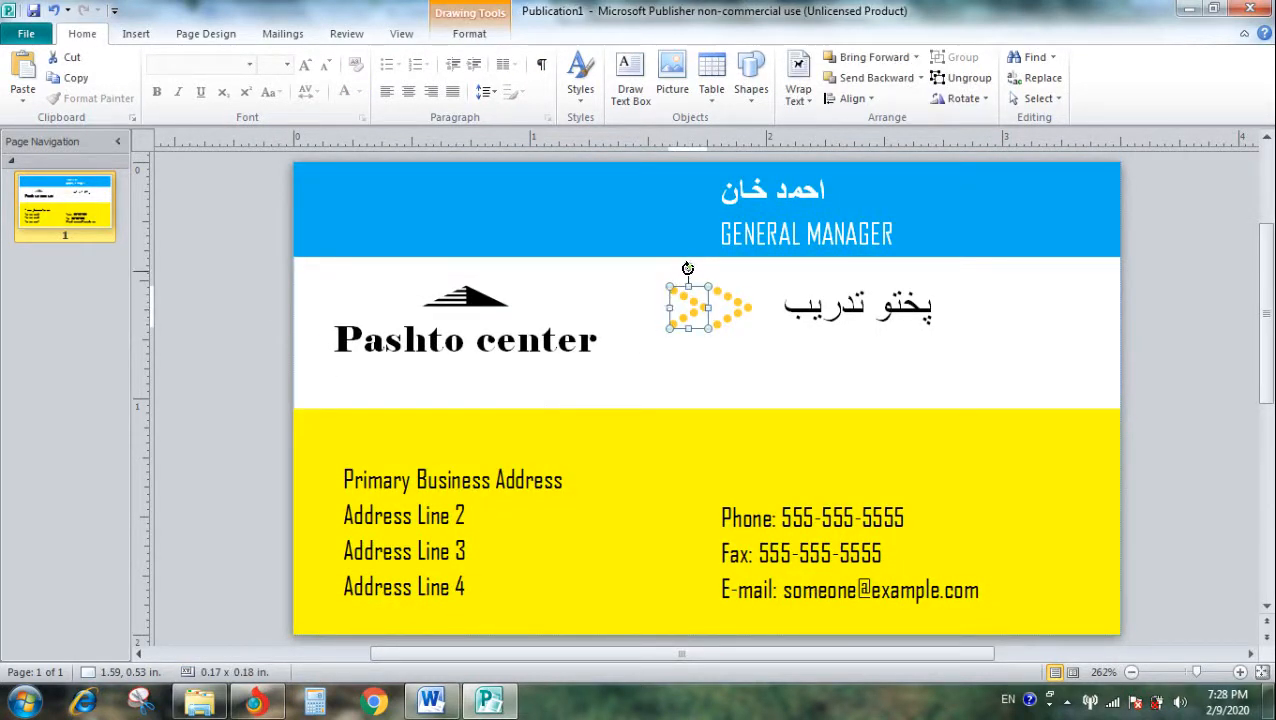
pyautogui.moveTo(660, 283); pyautogui.dragTo(660, 308)
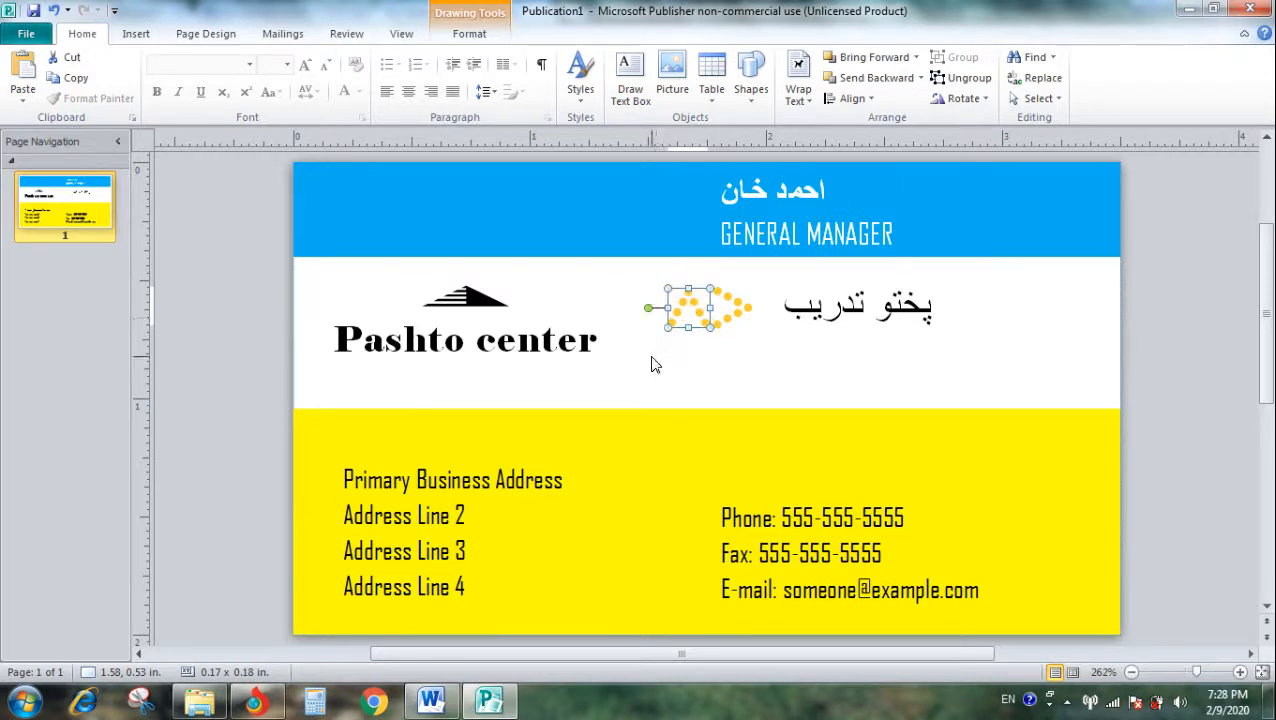
pyautogui.click(722, 305)
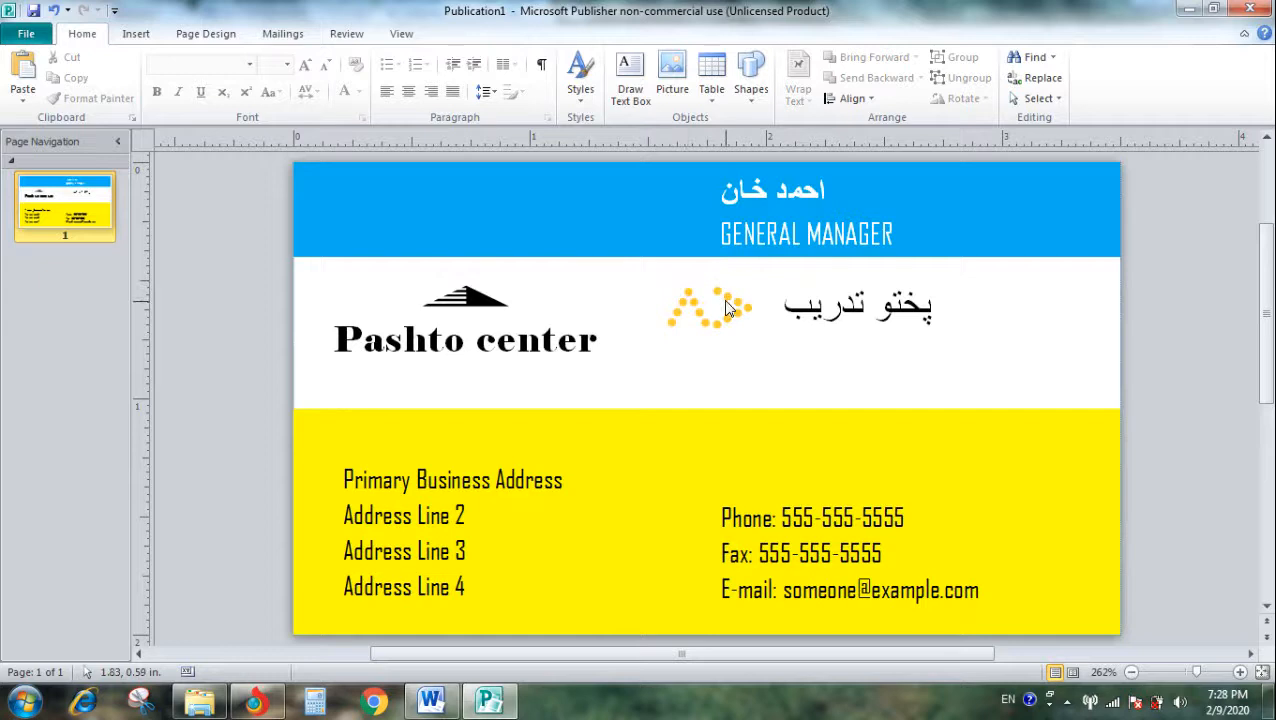
pyautogui.click(727, 306)
pyautogui.moveTo(721, 275); pyautogui.dragTo(698, 322)
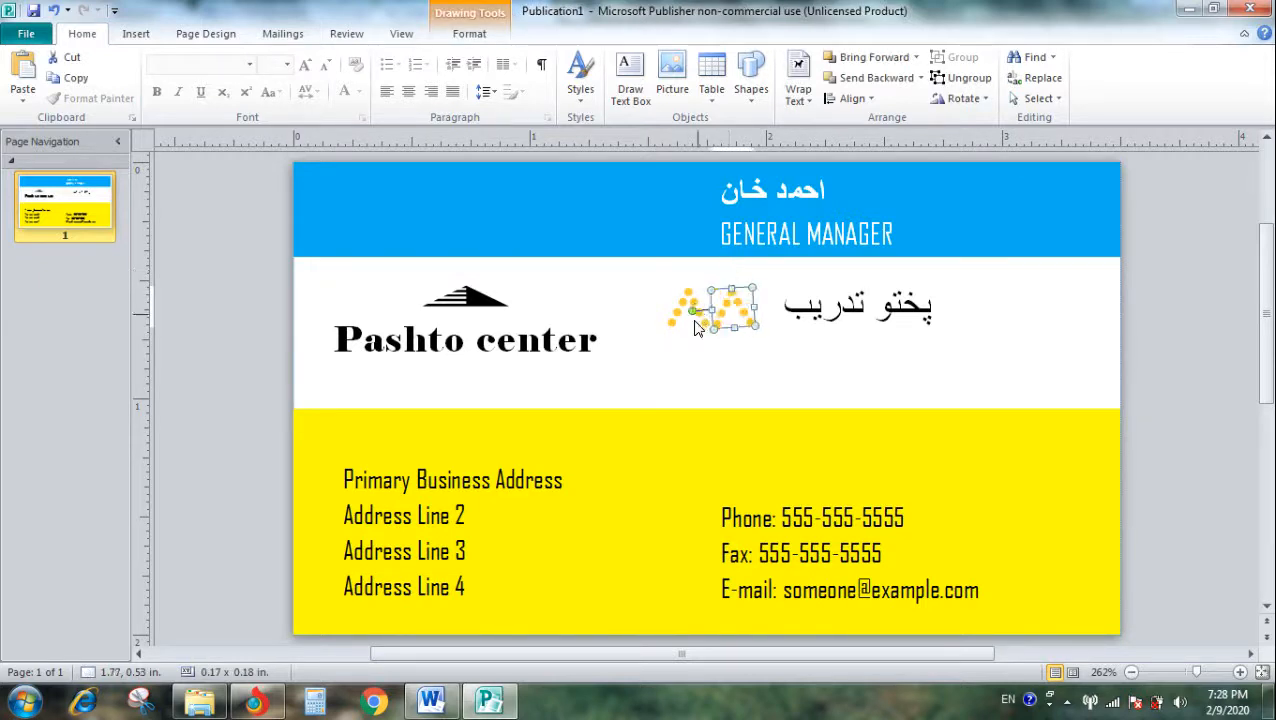
pyautogui.click(685, 363)
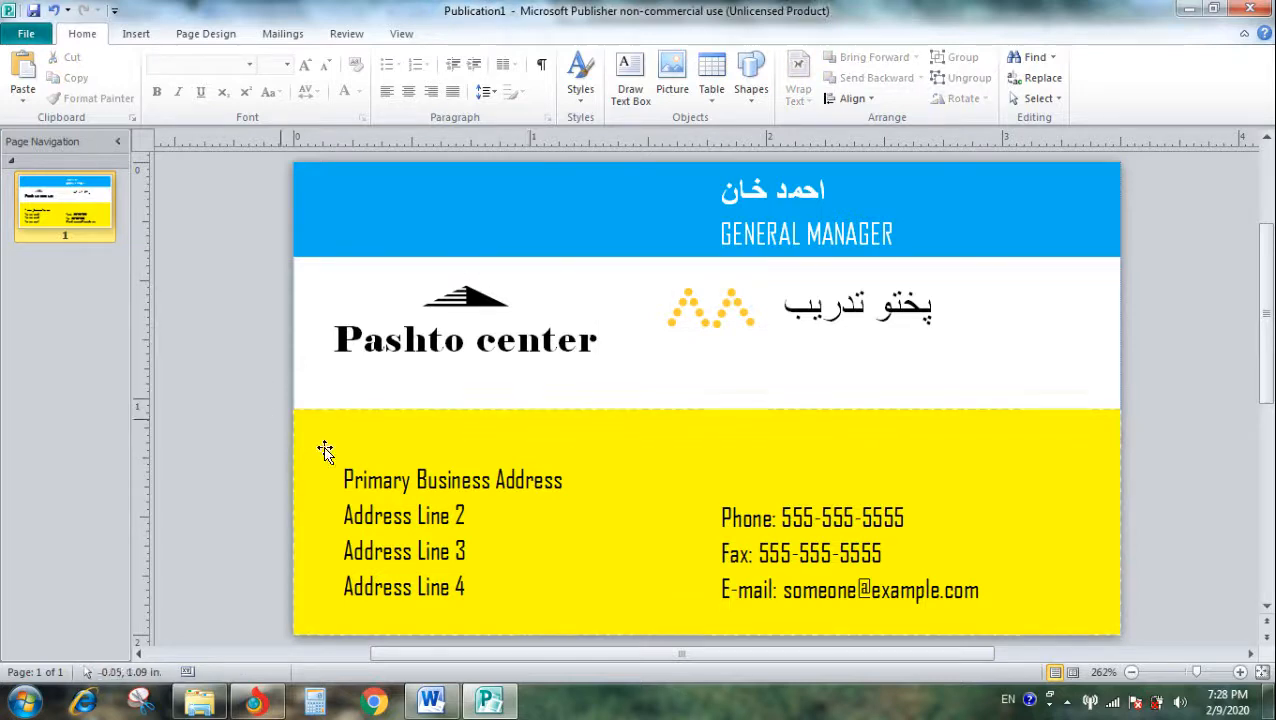
# - Draw a horizontal line about 1.09" long beneath the "Pashto center" logo text
pyautogui.click(137, 33)
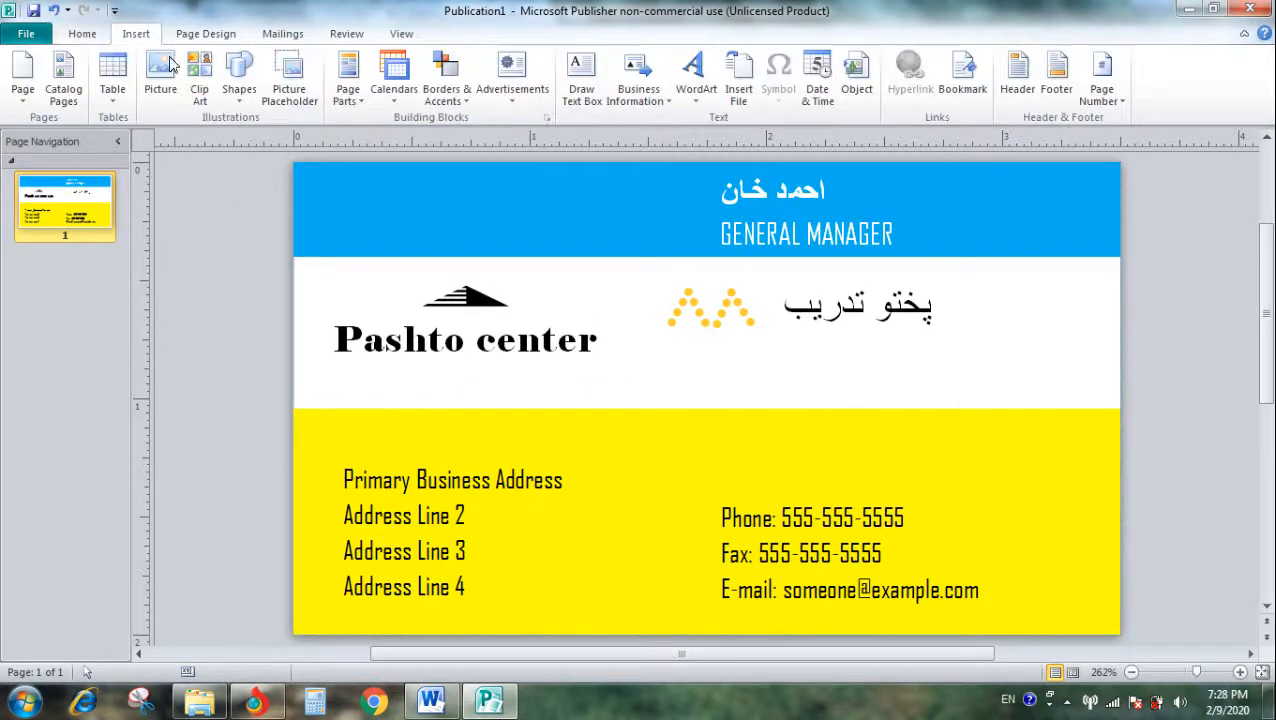
pyautogui.click(240, 78)
pyautogui.click(253, 140)
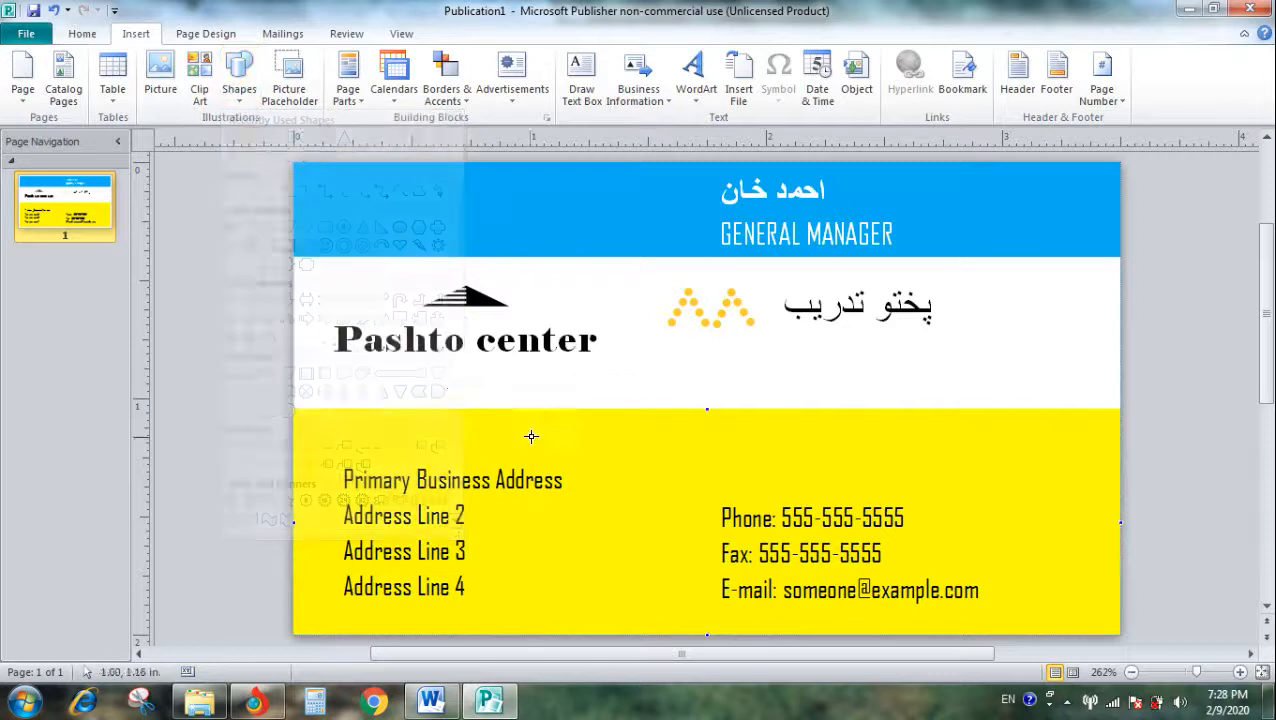
pyautogui.moveTo(340, 365)
pyautogui.mouseDown()
pyautogui.moveTo(627, 373)
pyautogui.moveTo(593, 363)
pyautogui.mouseUp()
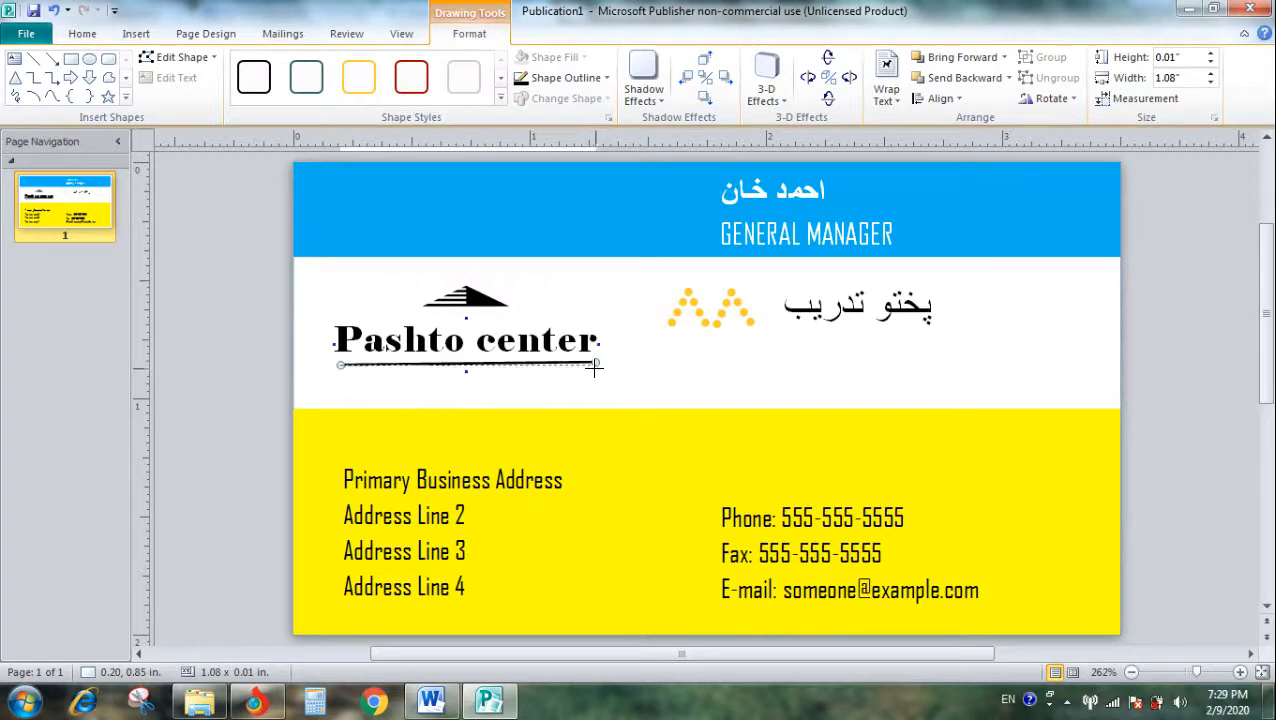
pyautogui.moveTo(594, 368); pyautogui.dragTo(599, 366)
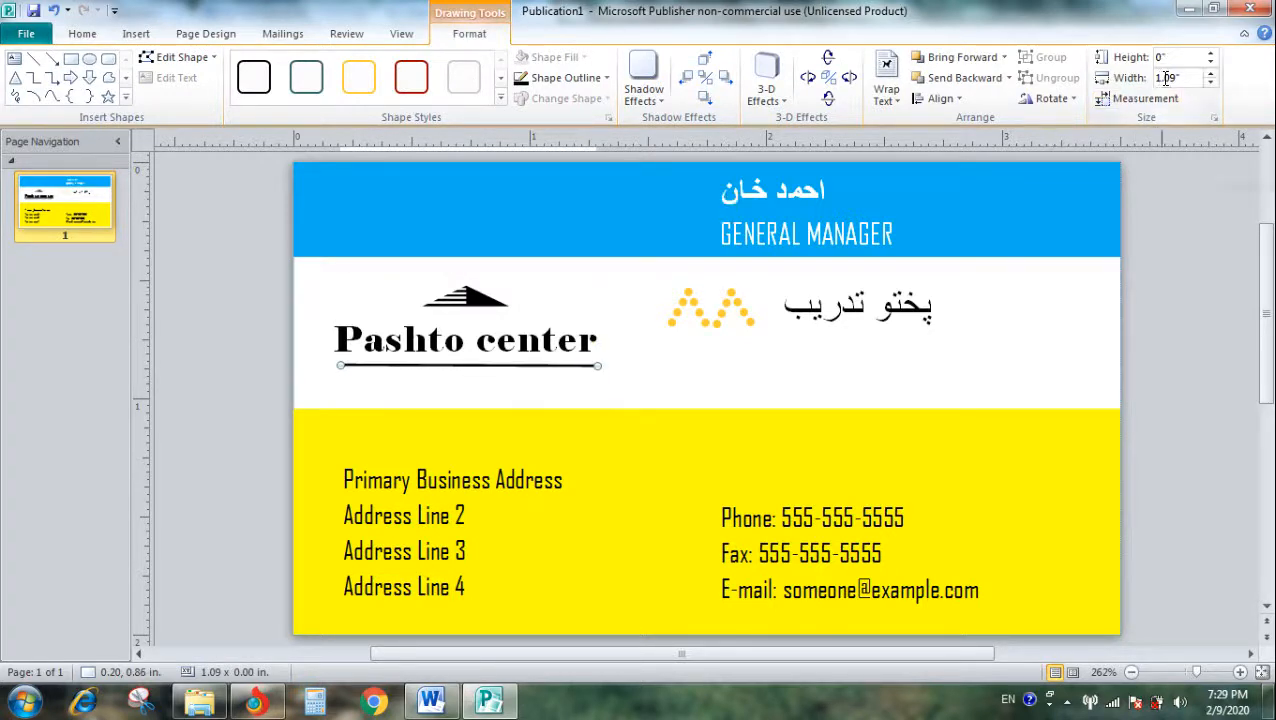
# - Set the width of the line under the logo to 1" and its height to 0"
pyautogui.click(1208, 73)
pyautogui.click(1209, 81)
pyautogui.click(1210, 83)
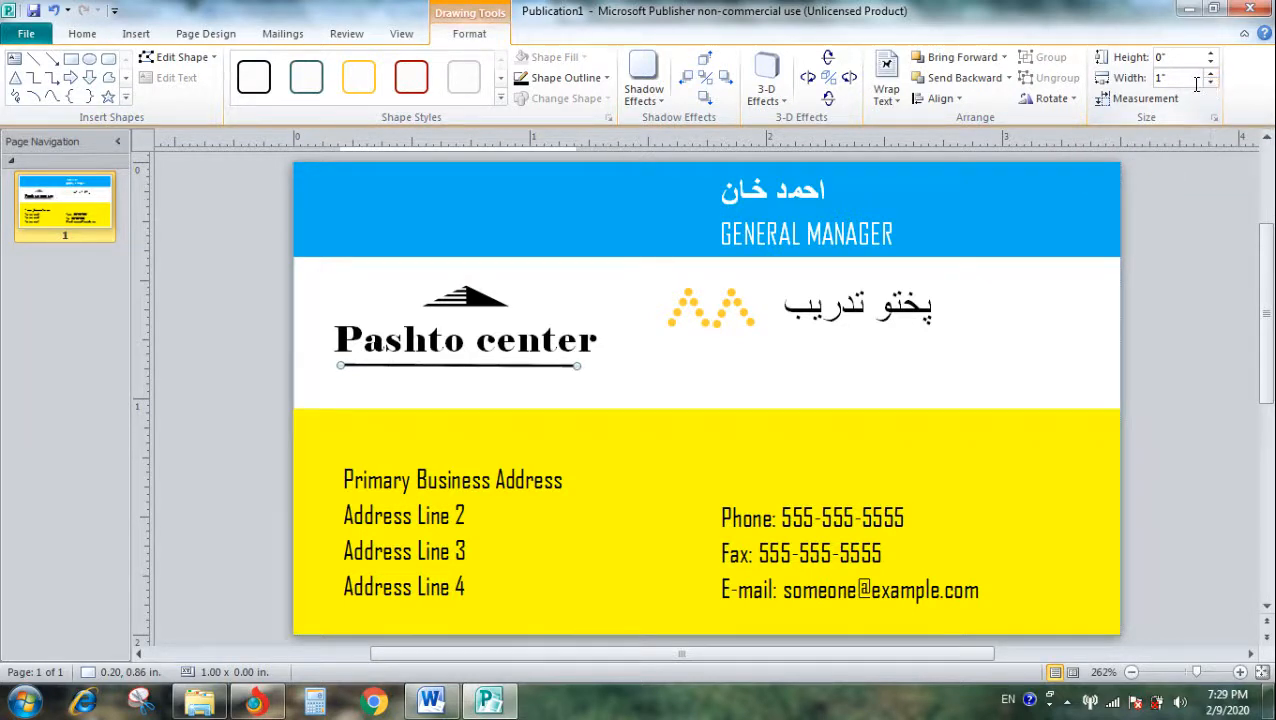
pyautogui.click(609, 399)
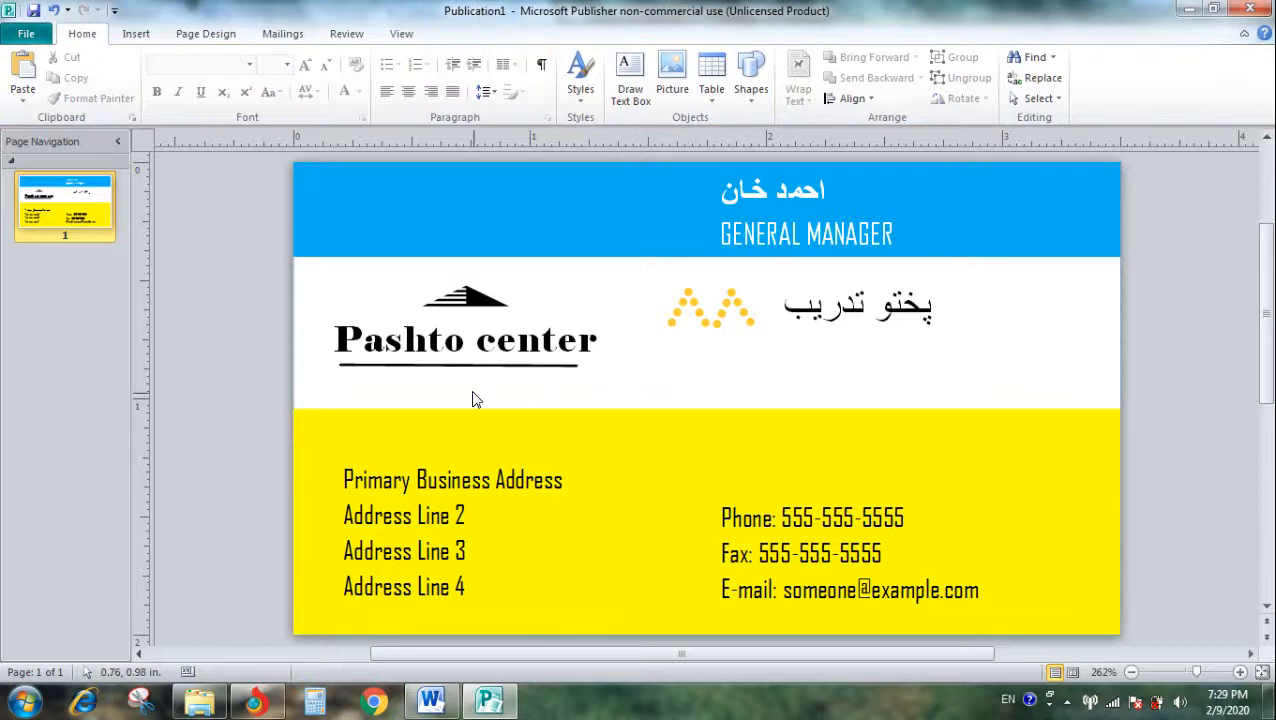
pyautogui.click(503, 367)
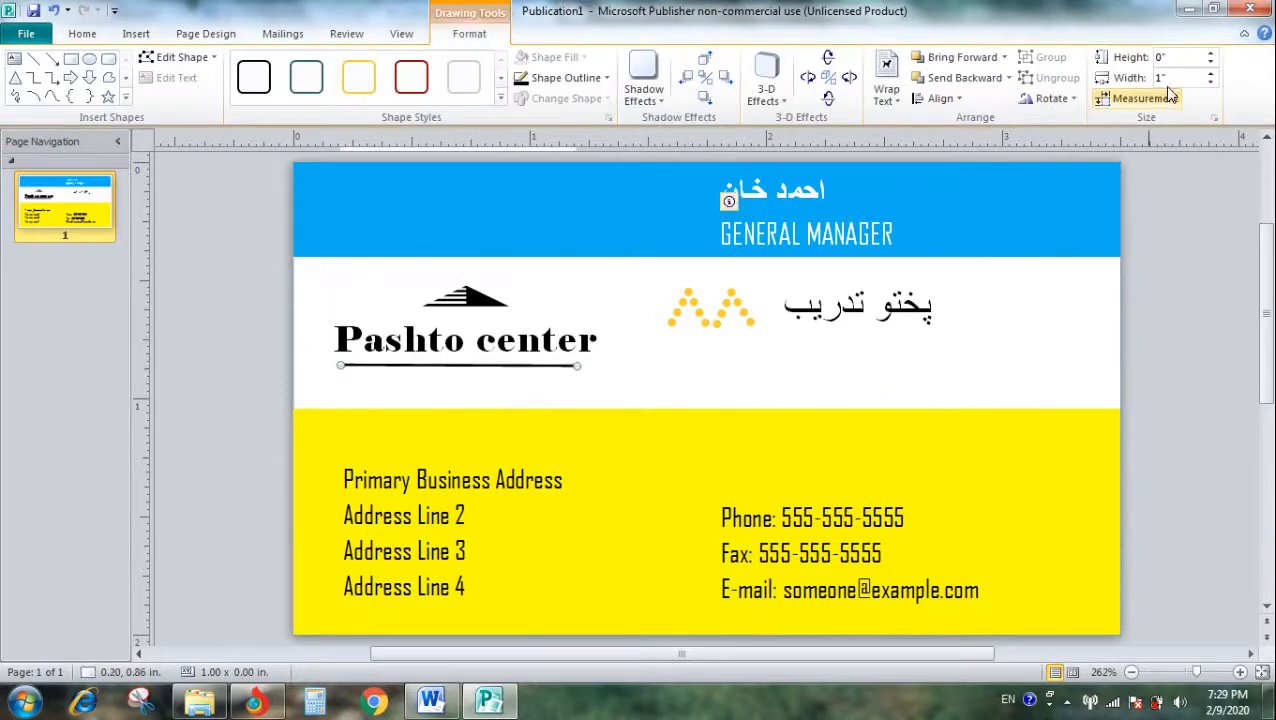
pyautogui.click(1211, 58)
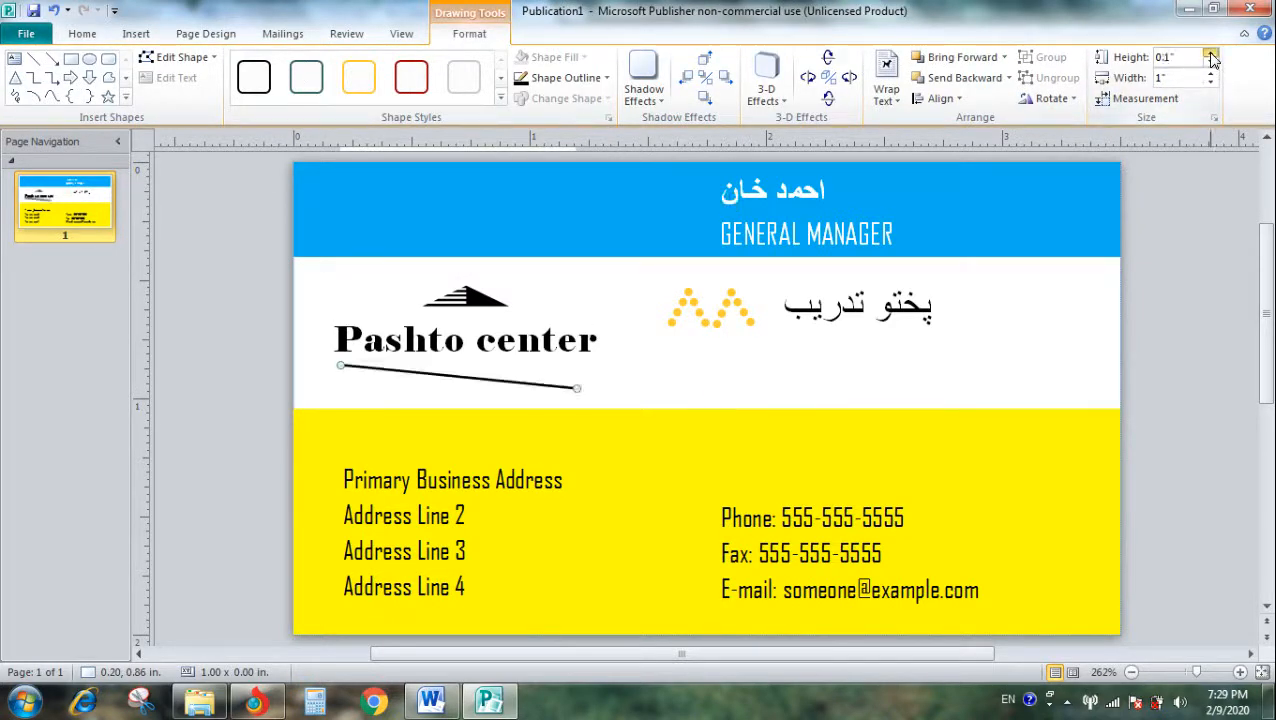
pyautogui.click(1211, 67)
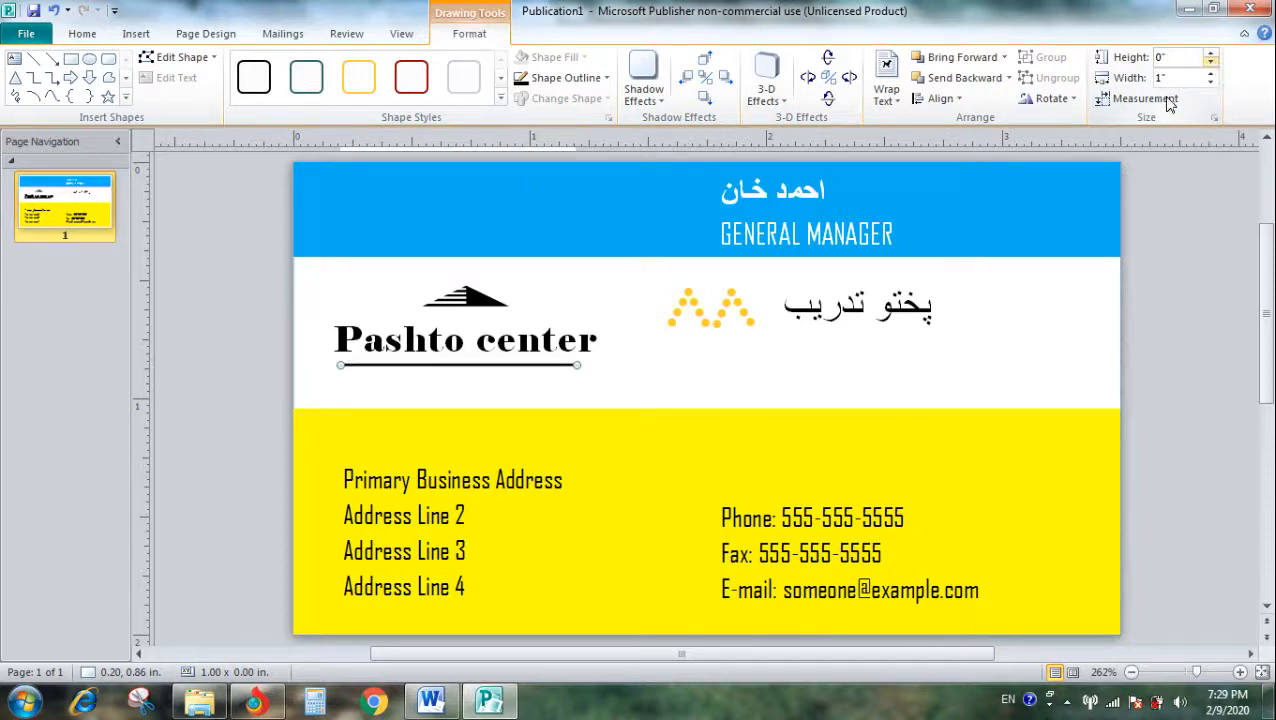
pyautogui.click(610, 397)
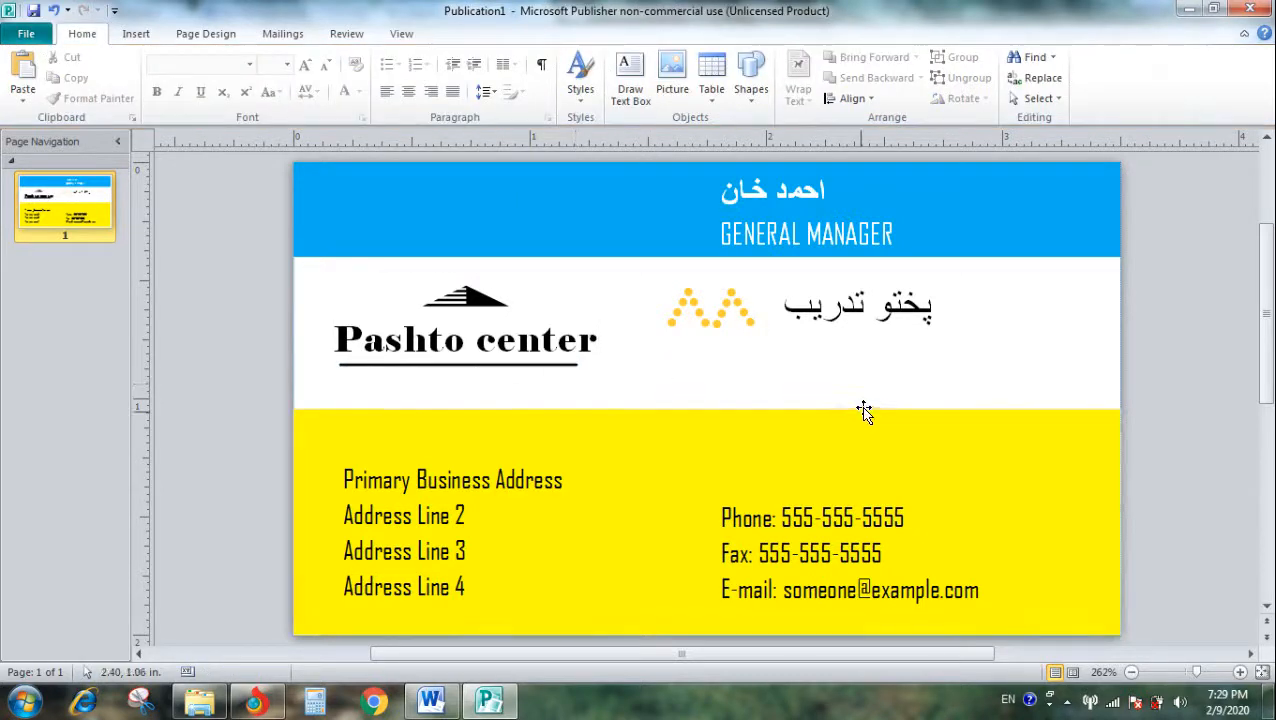
# - Duplicate the line under the logo and place the copy beneath the Dari text beside the dotted arrows
pyautogui.click(376, 366)
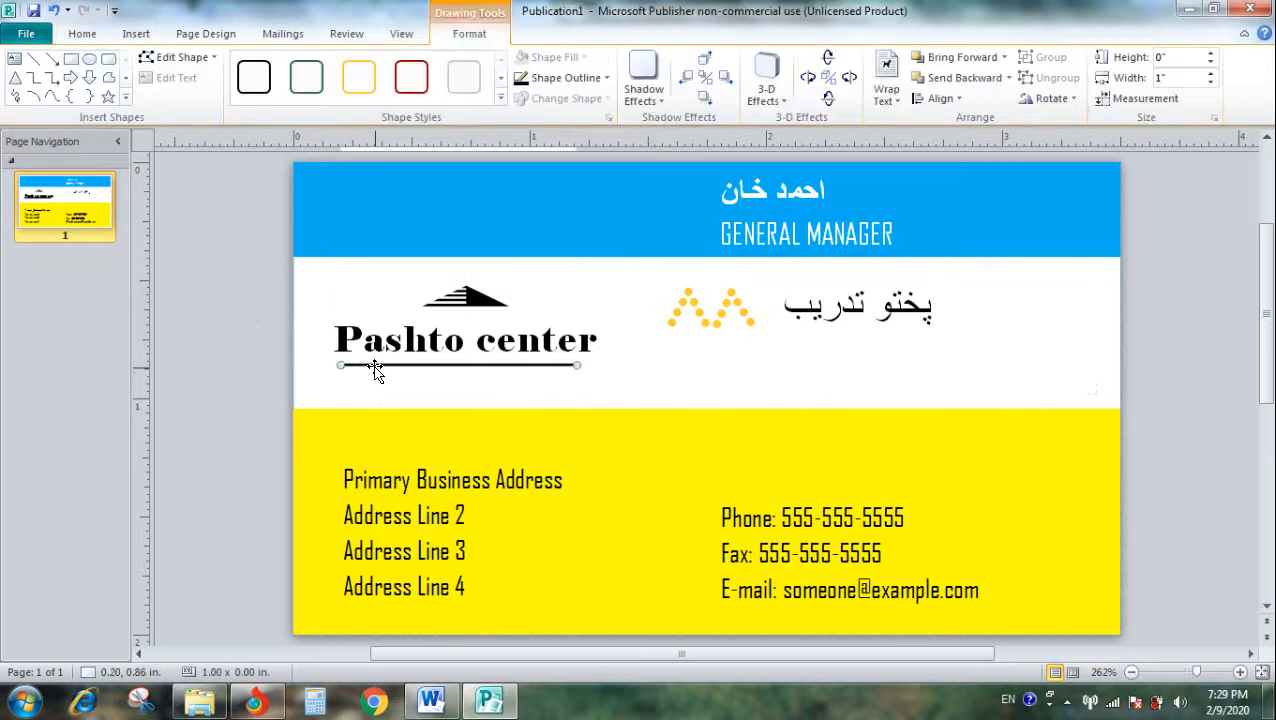
pyautogui.hotkey('ctrl', 'd')
pyautogui.moveTo(427, 394); pyautogui.dragTo(833, 333)
pyautogui.click(762, 397)
pyautogui.click(655, 408)
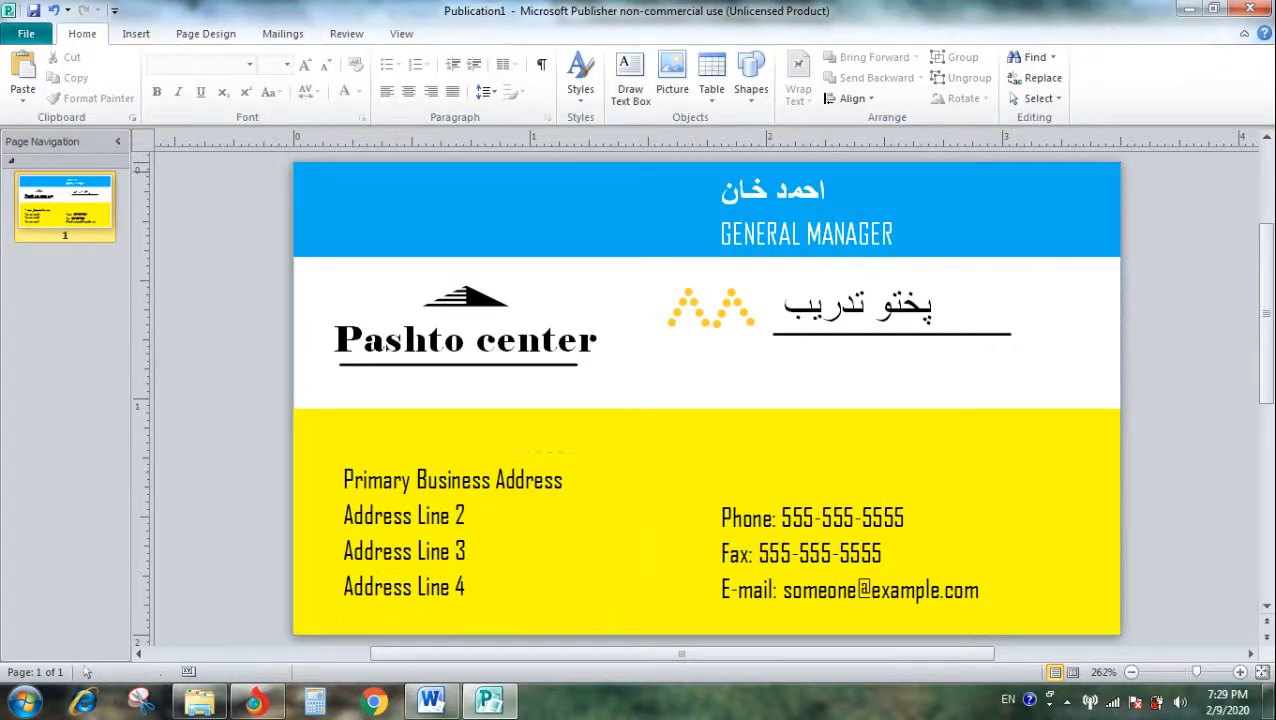
# - Start saving a copy of the card with JPEG File Interchange Format as the file type
pyautogui.click(26, 36)
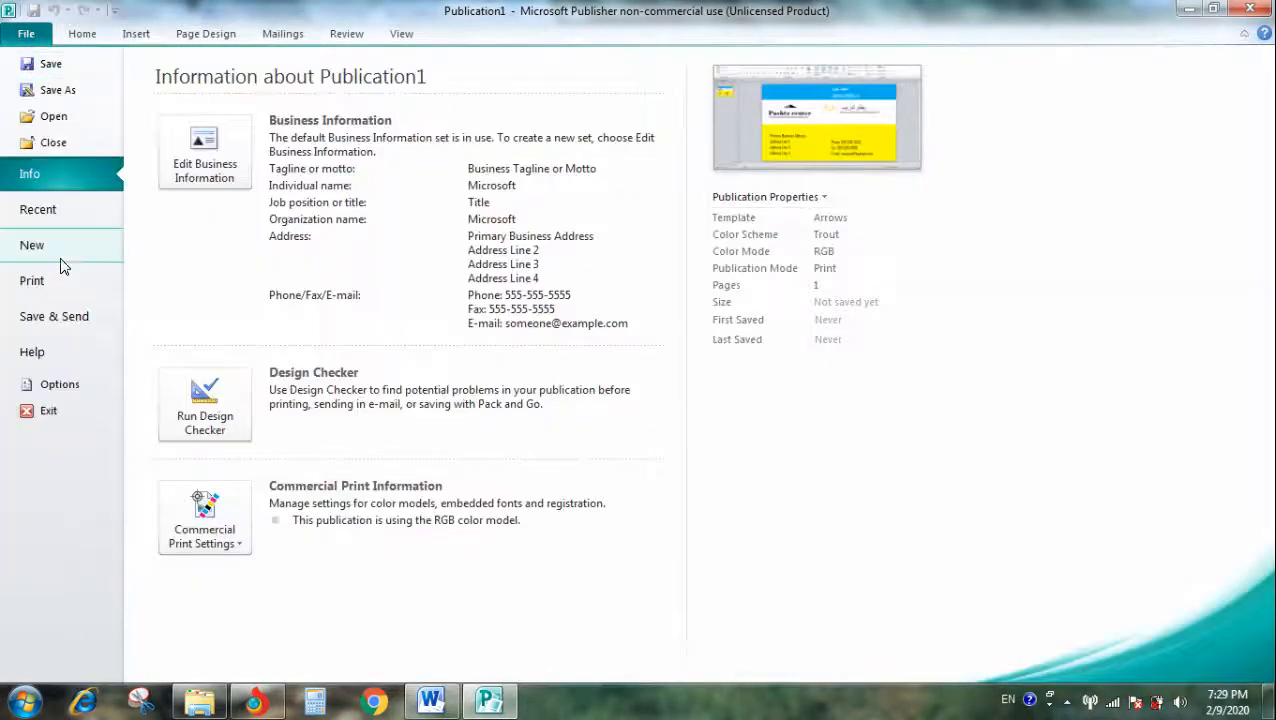
pyautogui.click(58, 90)
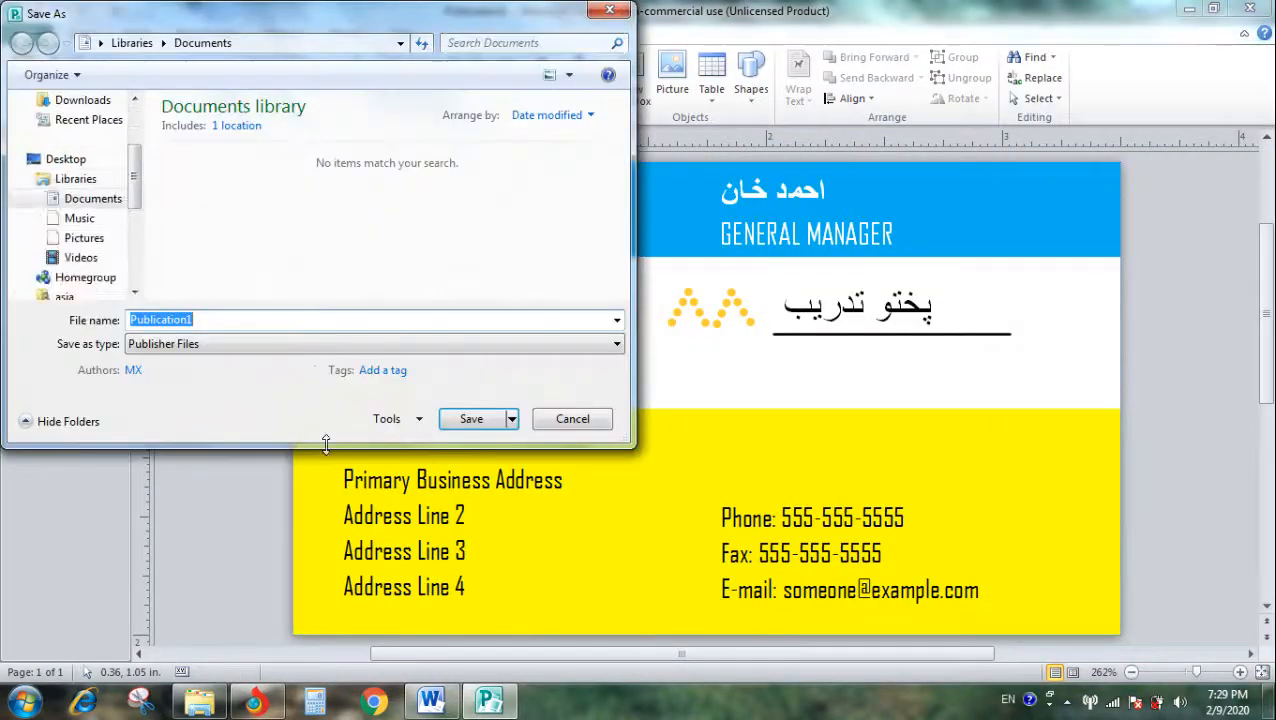
pyautogui.click(220, 343)
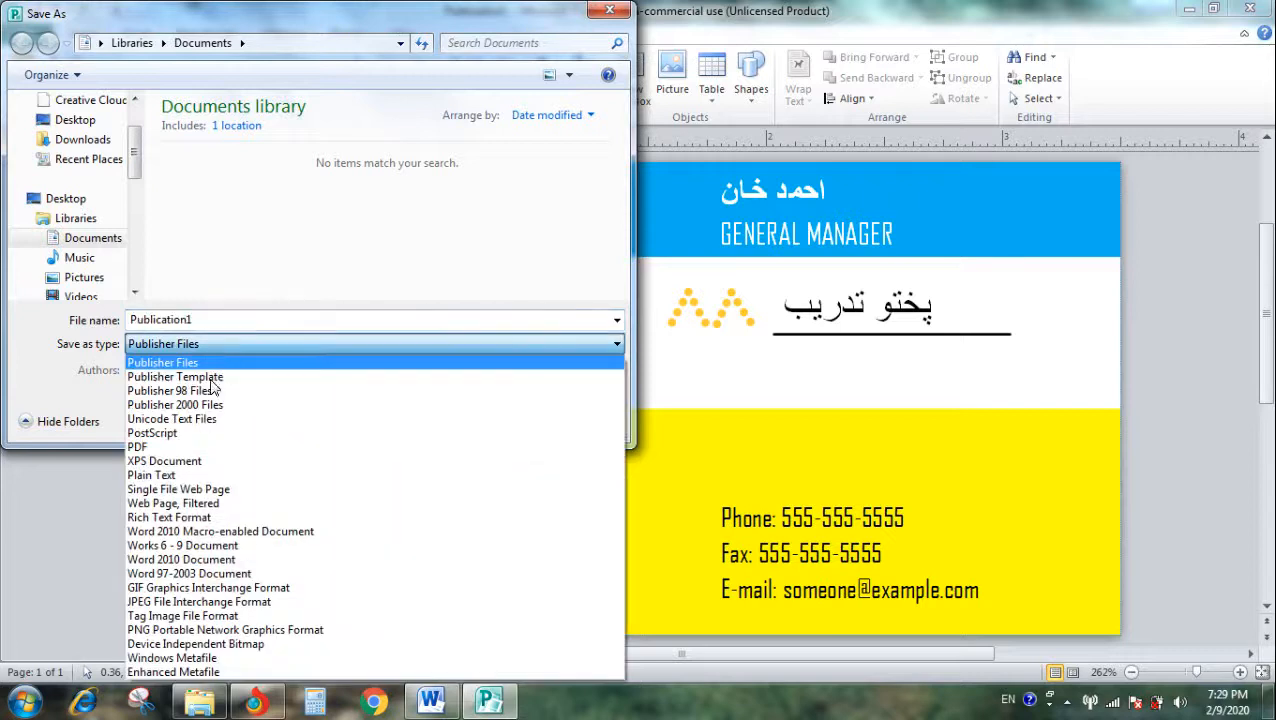
pyautogui.click(220, 603)
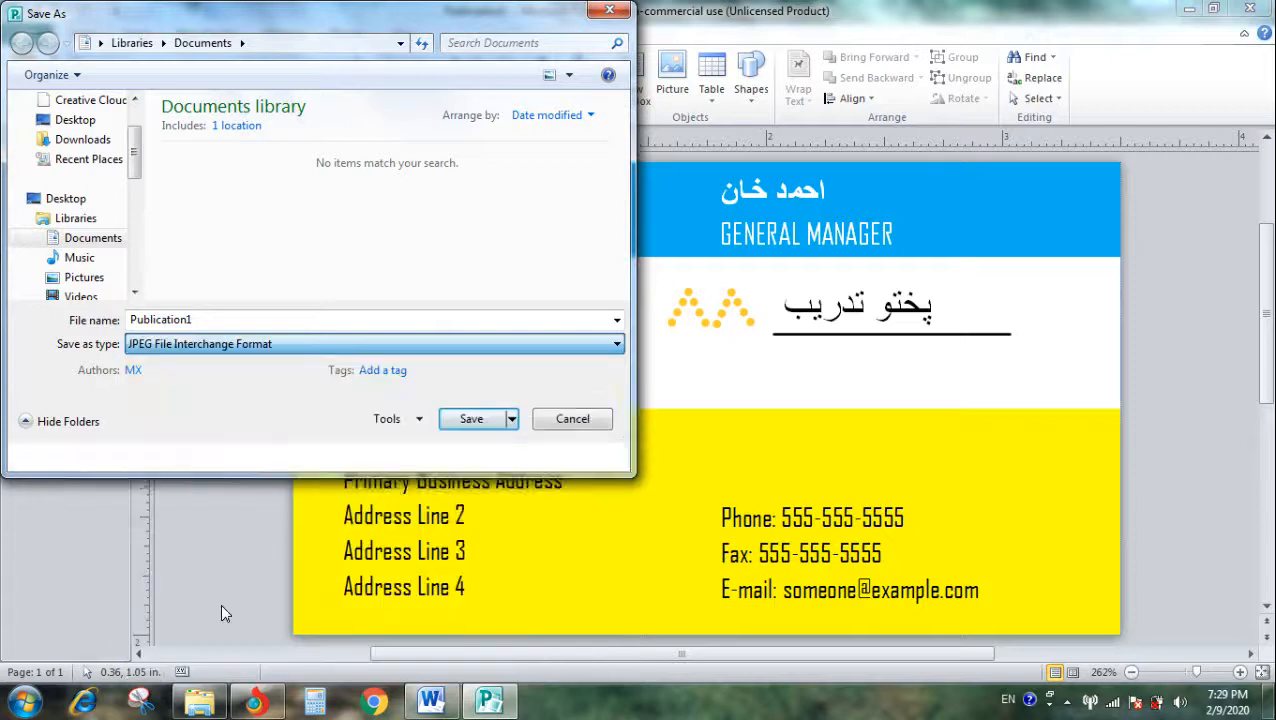
# - Set the author to "pashton" and save the image as Publication1 in Documents, replacing the existing file
pyautogui.click(148, 371)
pyautogui.press('BackSpace')
pyautogui.write('paston;')
pyautogui.click(142, 374)
pyautogui.write('hton')
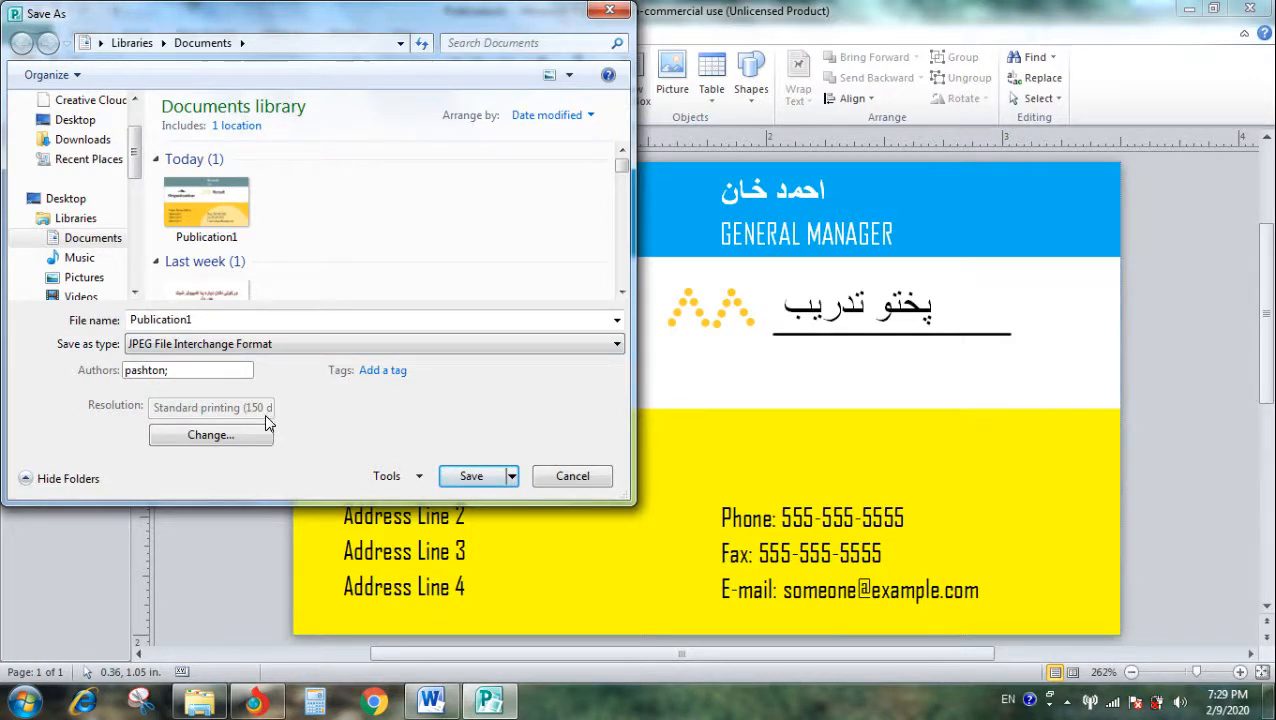
pyautogui.click(470, 477)
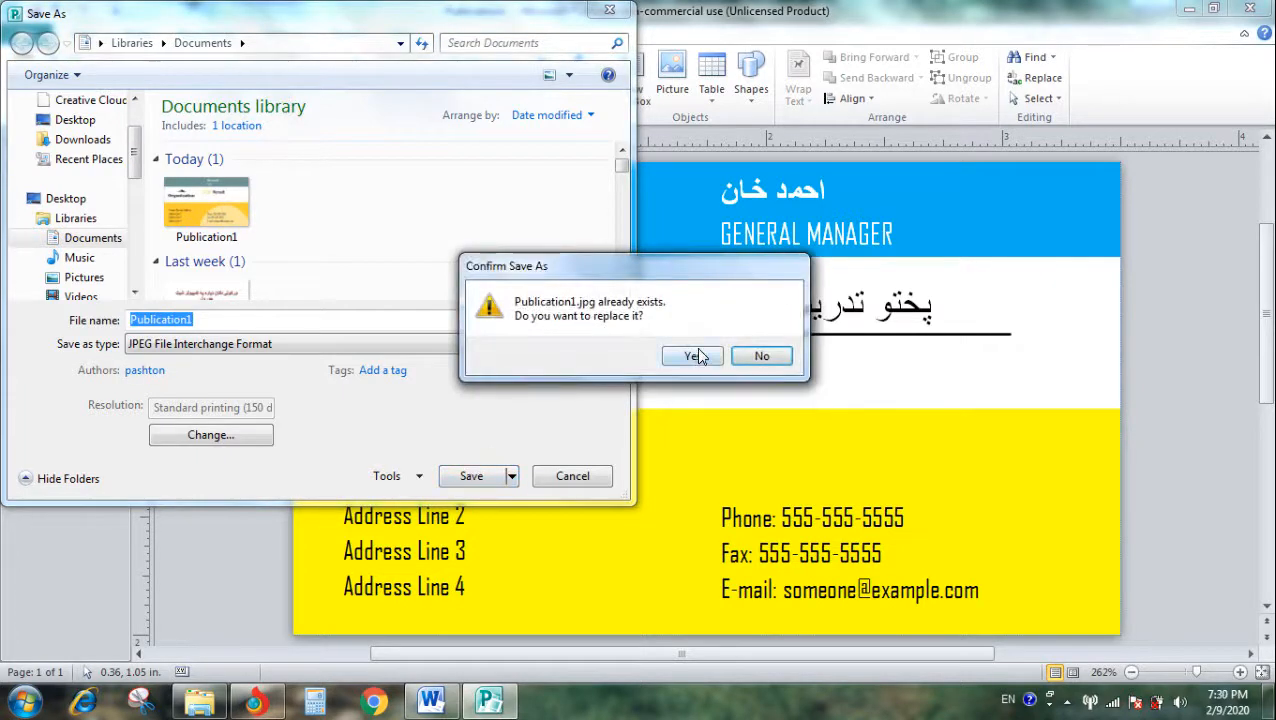
pyautogui.click(694, 357)
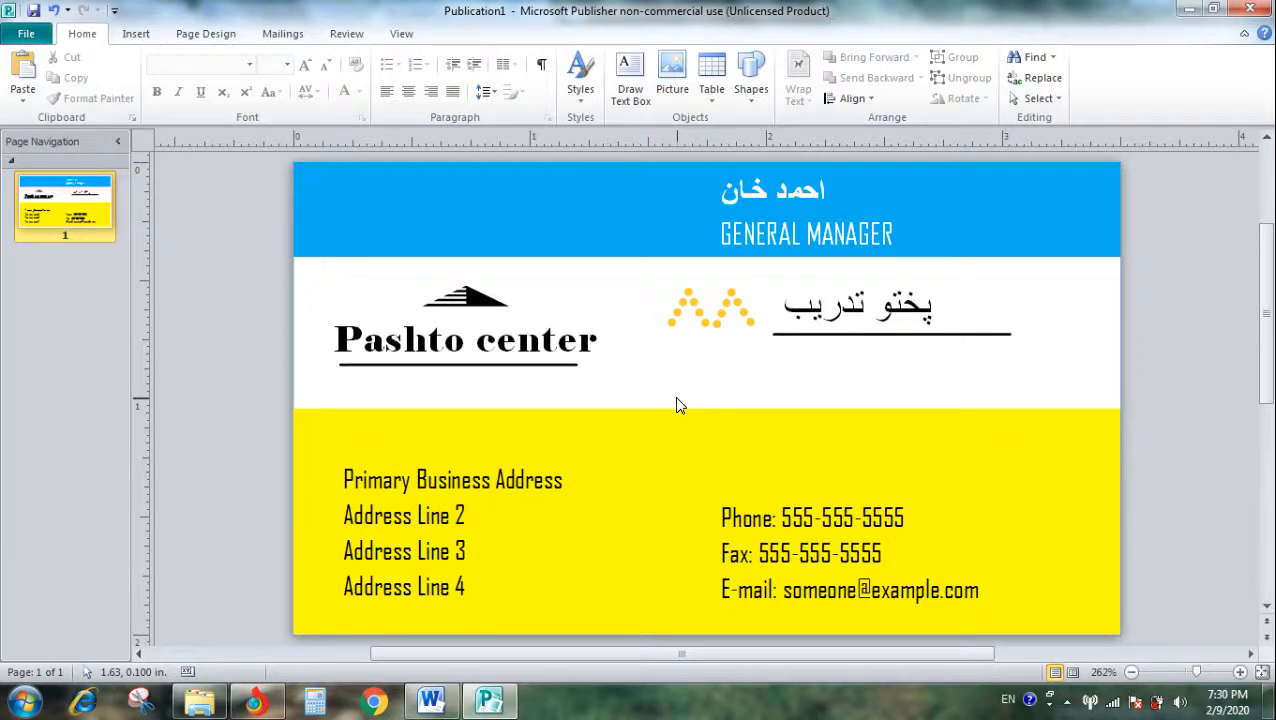
# - Switch to the blank document in Word
pyautogui.click(432, 702)
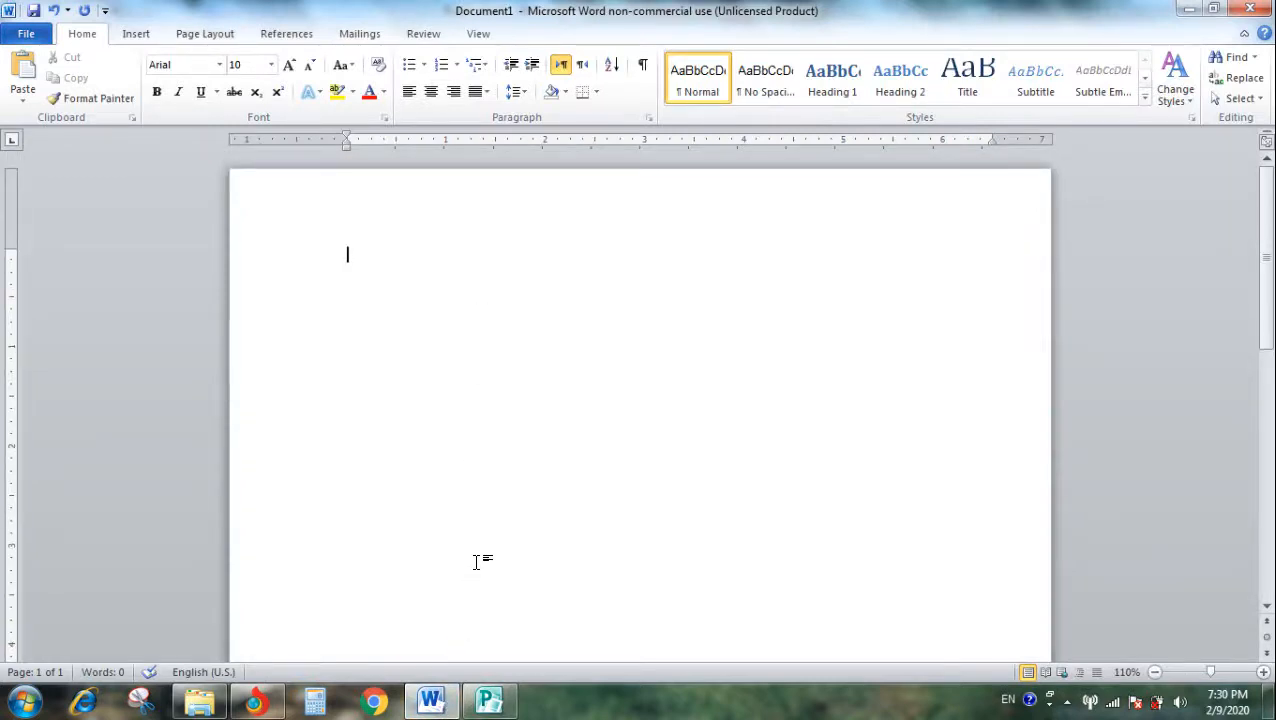
pyautogui.click(139, 35)
pyautogui.click(197, 65)
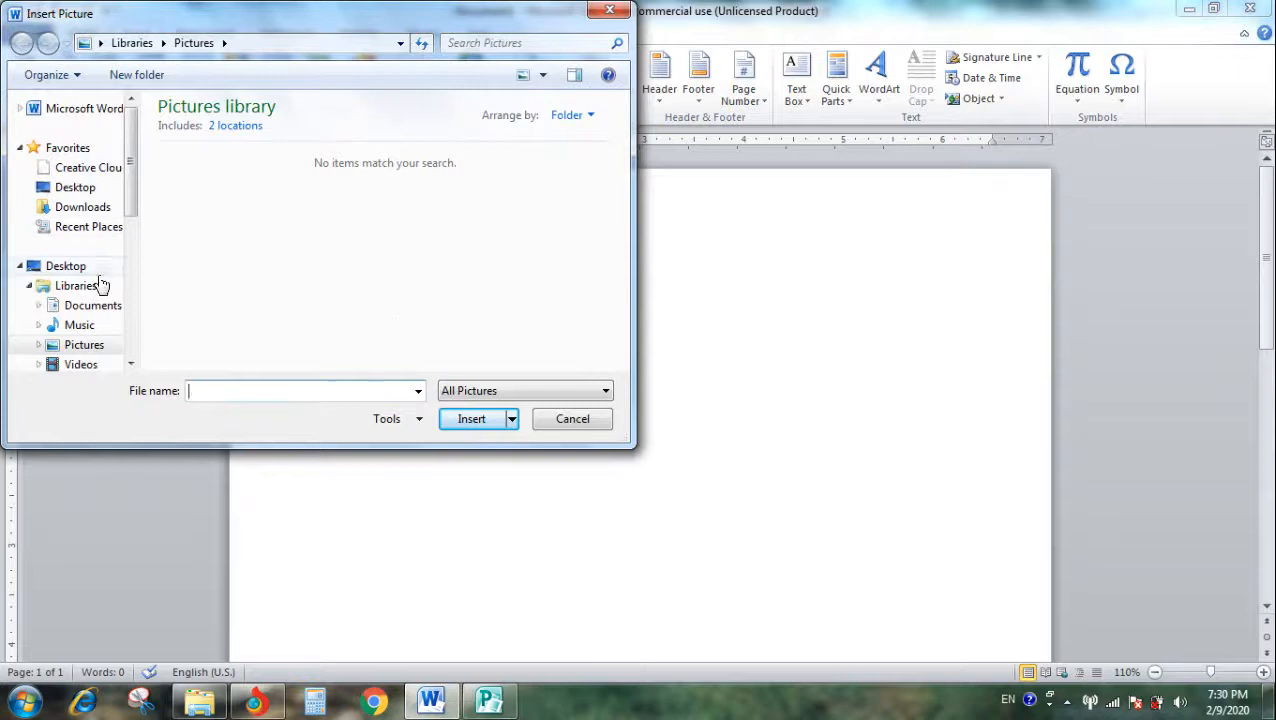
pyautogui.click(95, 307)
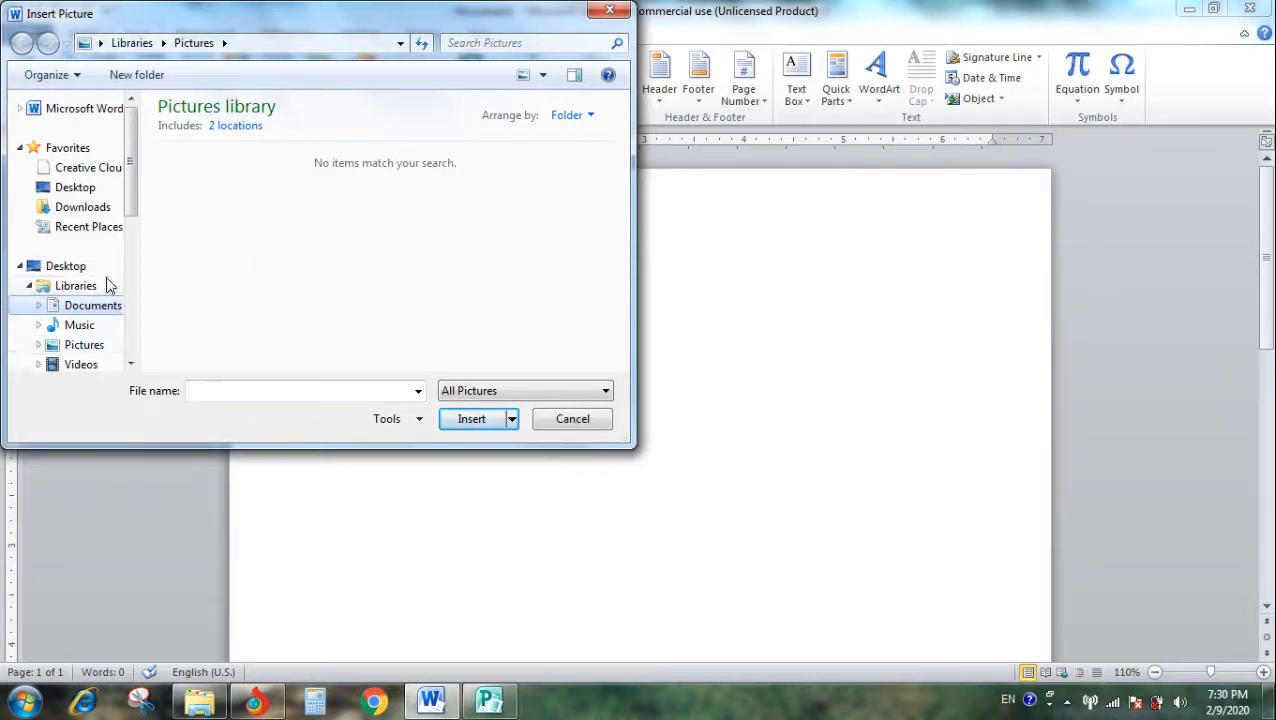
pyautogui.scroll(-4, 340, 326)
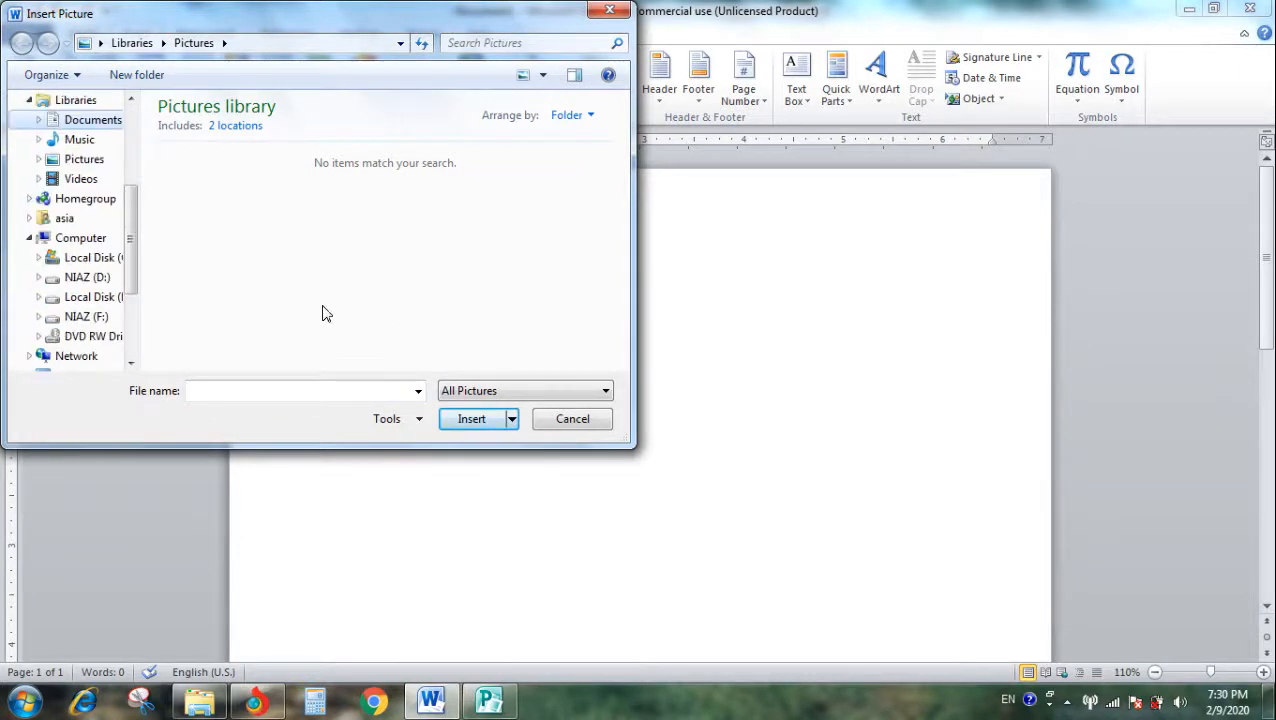
pyautogui.scroll(4, 200, 280)
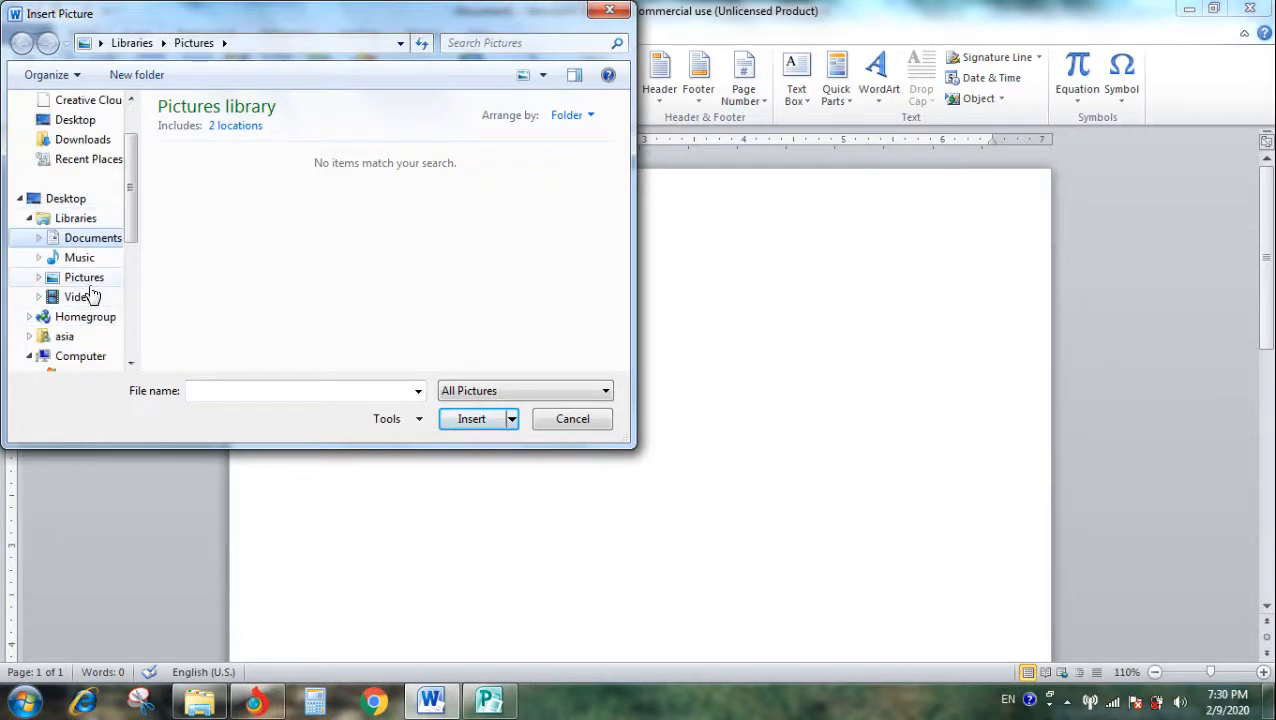
pyautogui.click(86, 277)
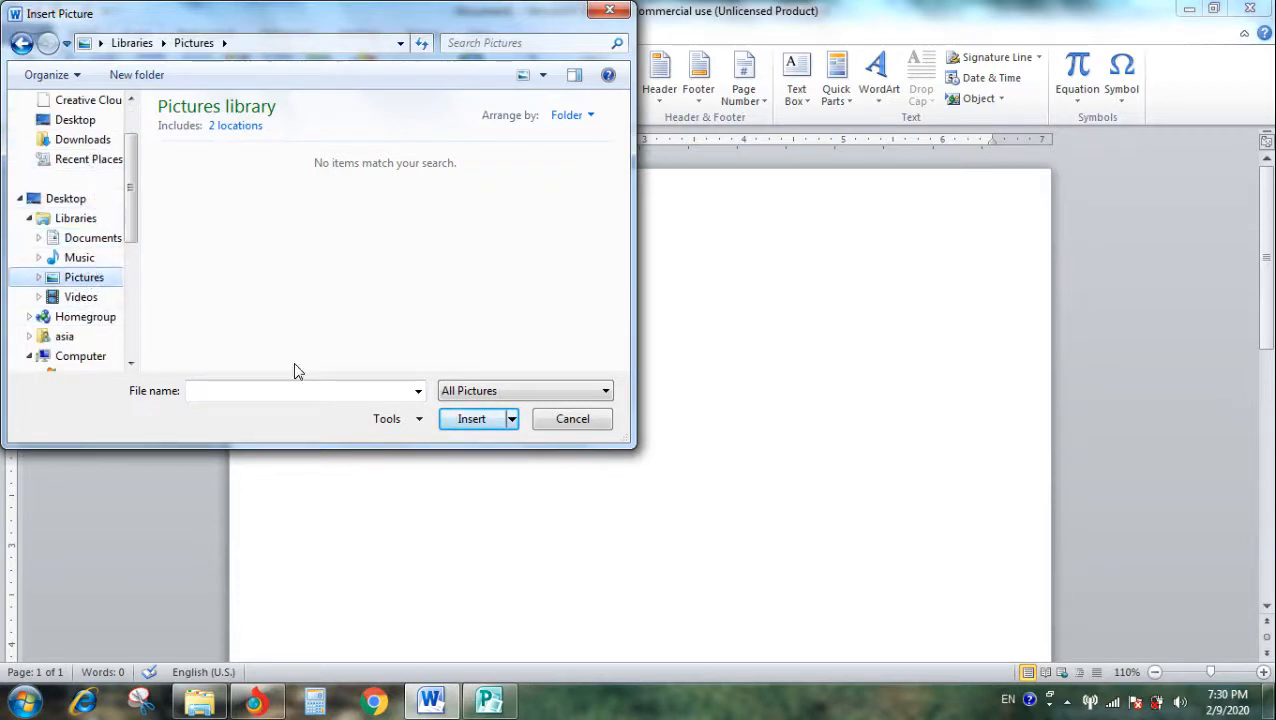
pyautogui.click(574, 420)
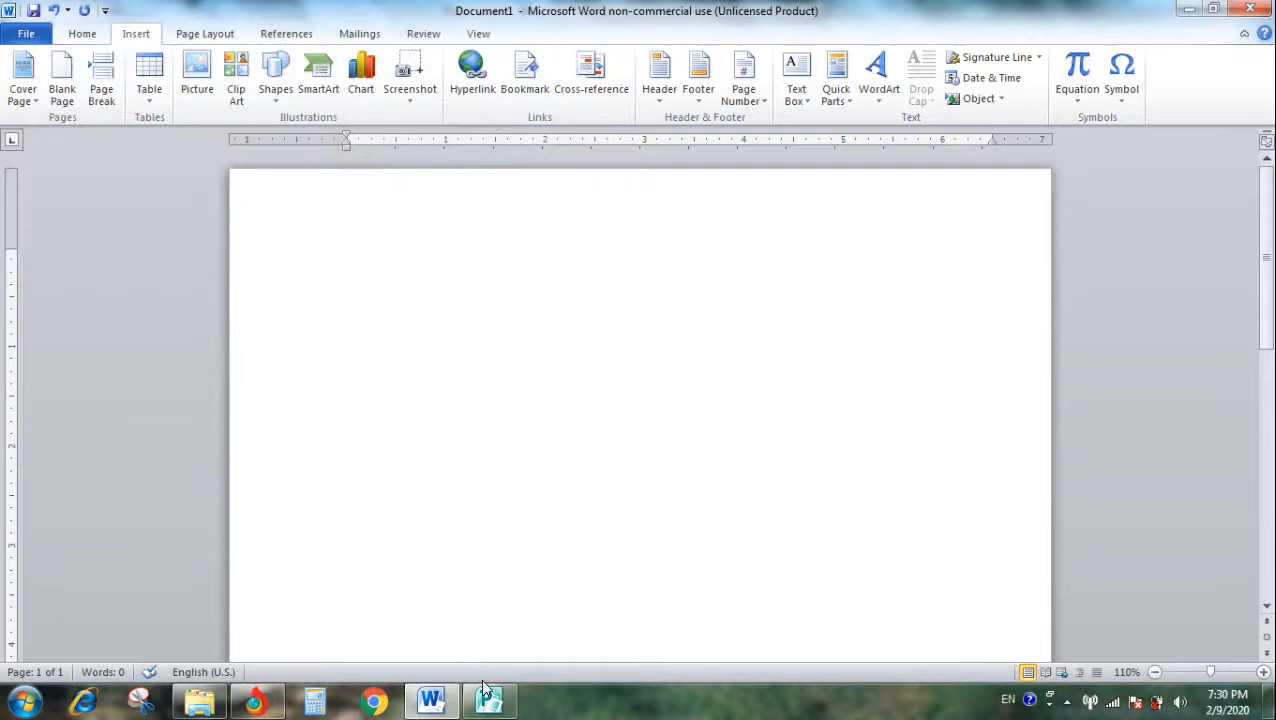
pyautogui.click(186, 77)
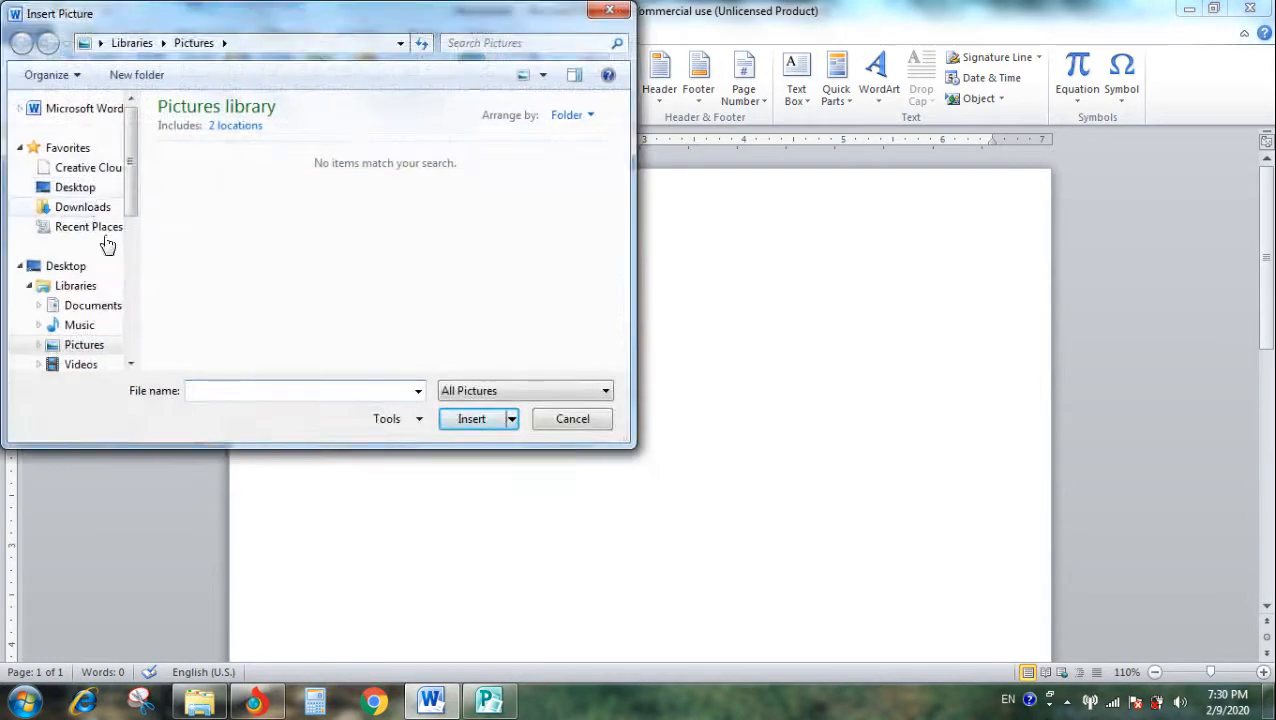
pyautogui.click(100, 207)
pyautogui.doubleClick(199, 150)
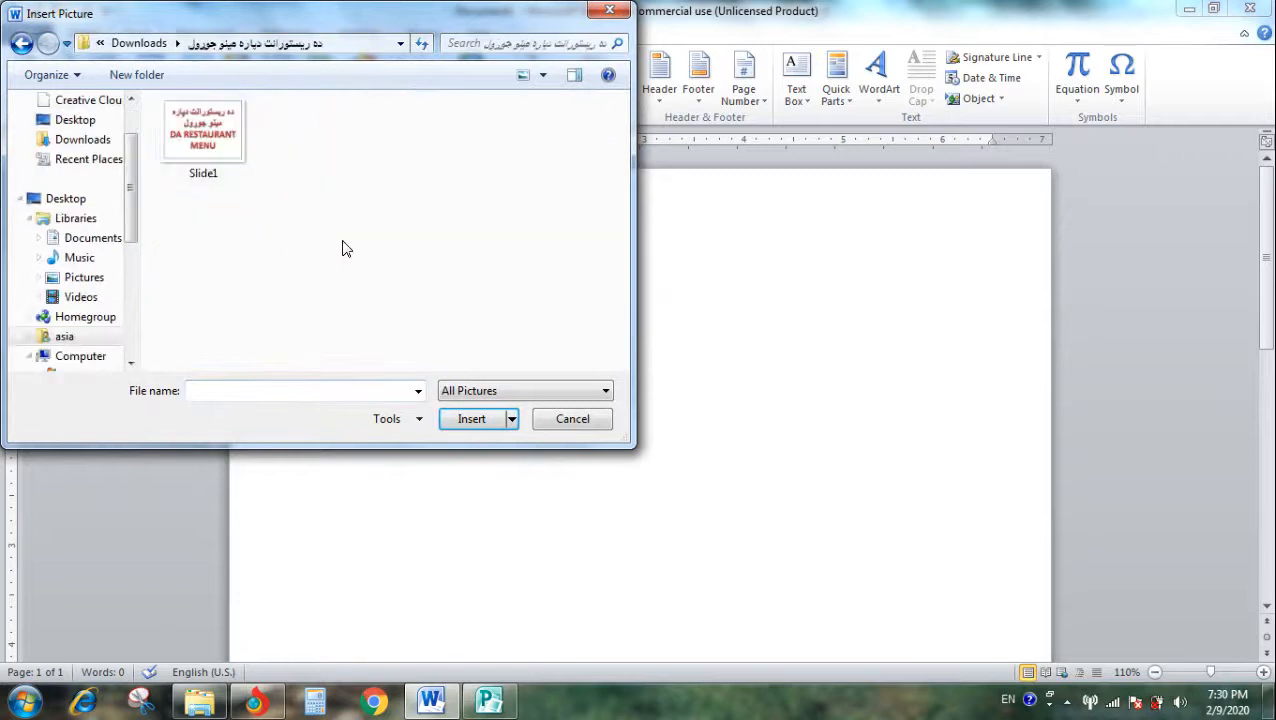
pyautogui.click(22, 44)
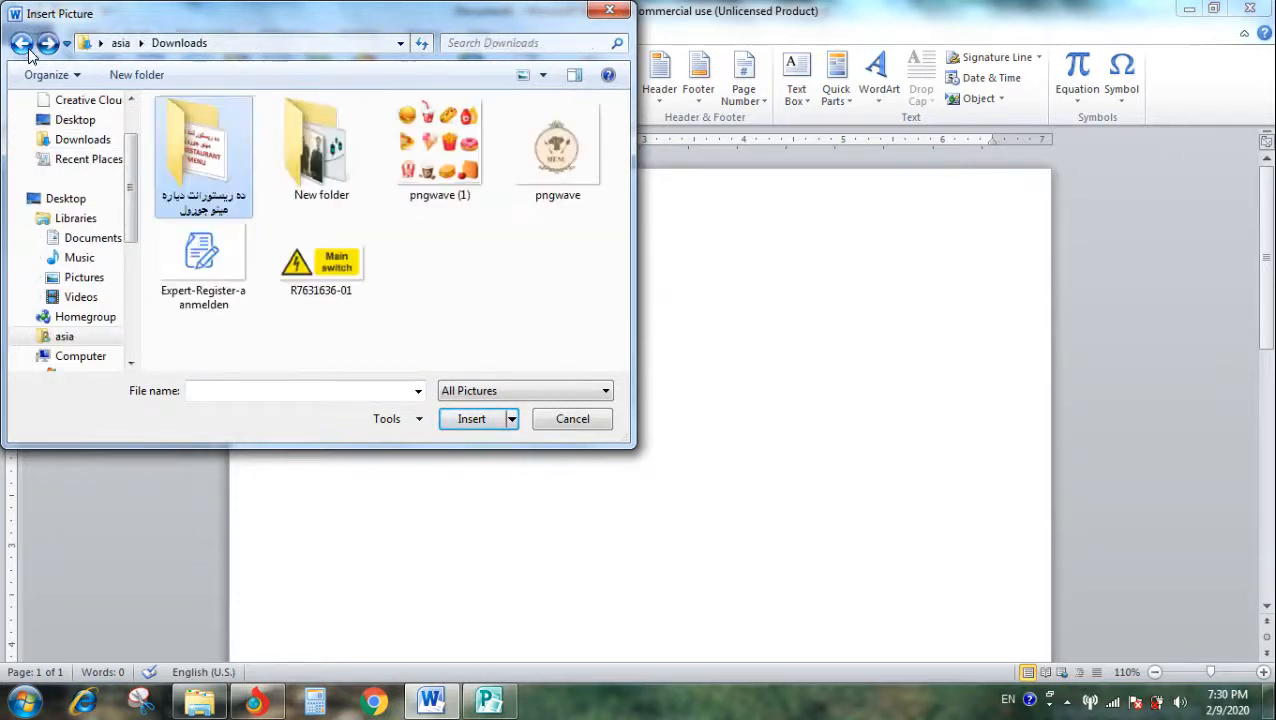
pyautogui.click(83, 247)
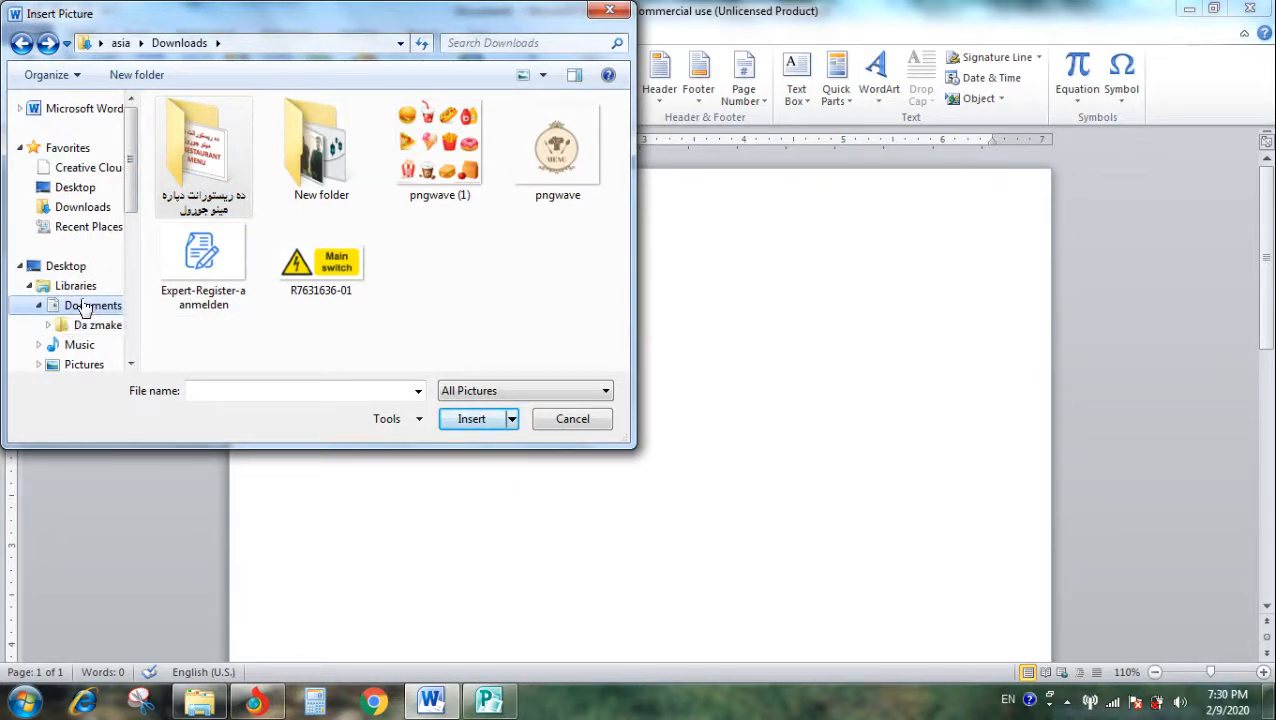
pyautogui.scroll(-2, 85, 273)
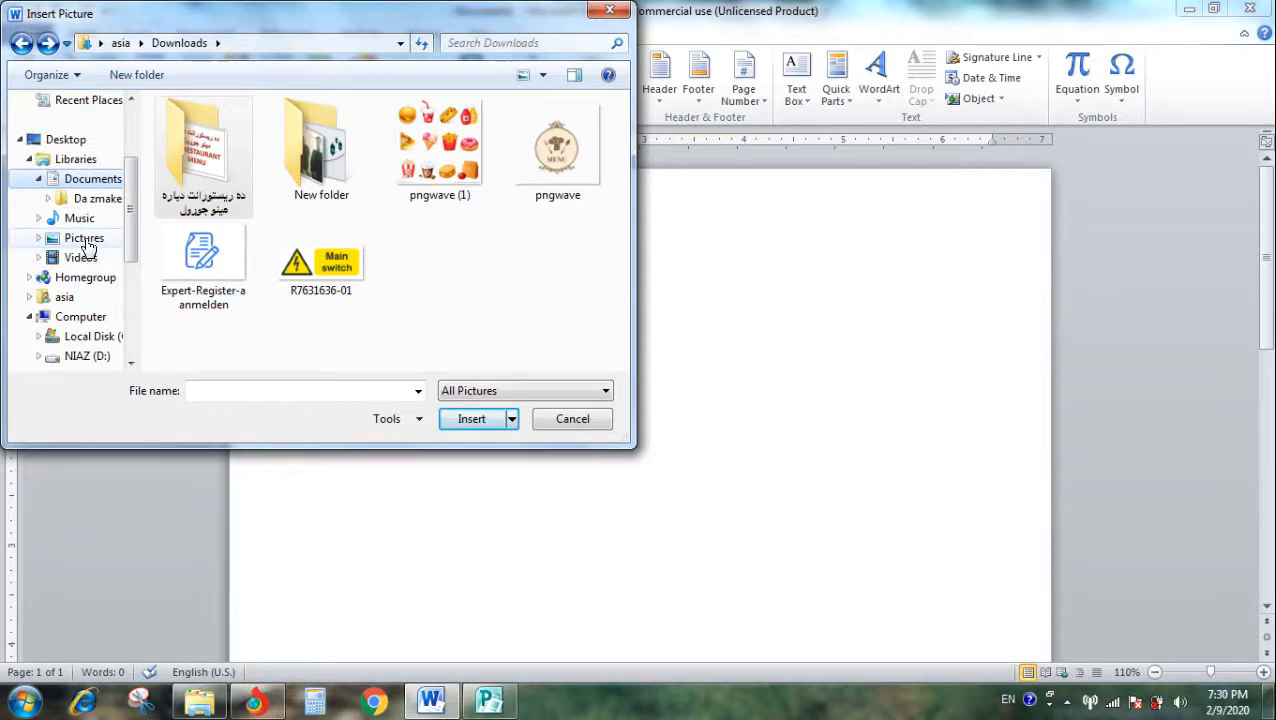
pyautogui.click(86, 240)
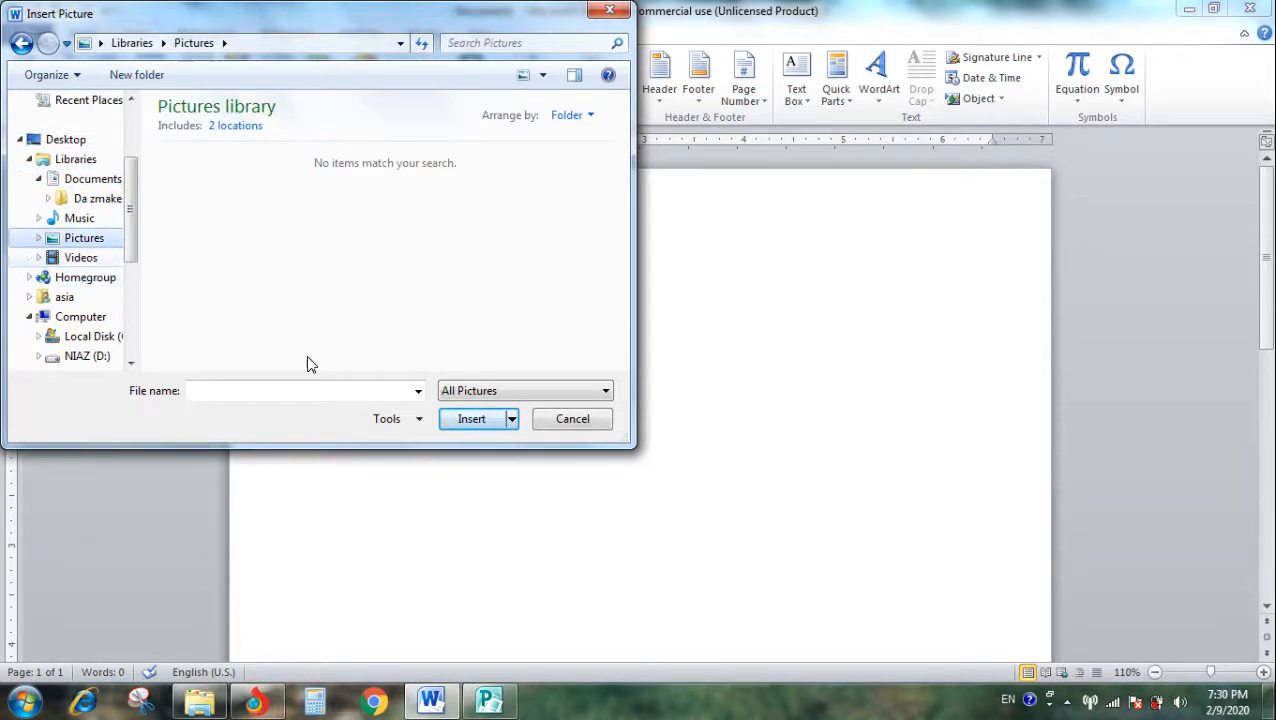
pyautogui.click(572, 419)
# - Switch to Publisher and save the card to Downloads as Publication1 in JPEG File Interchange Format
pyautogui.click(489, 700)
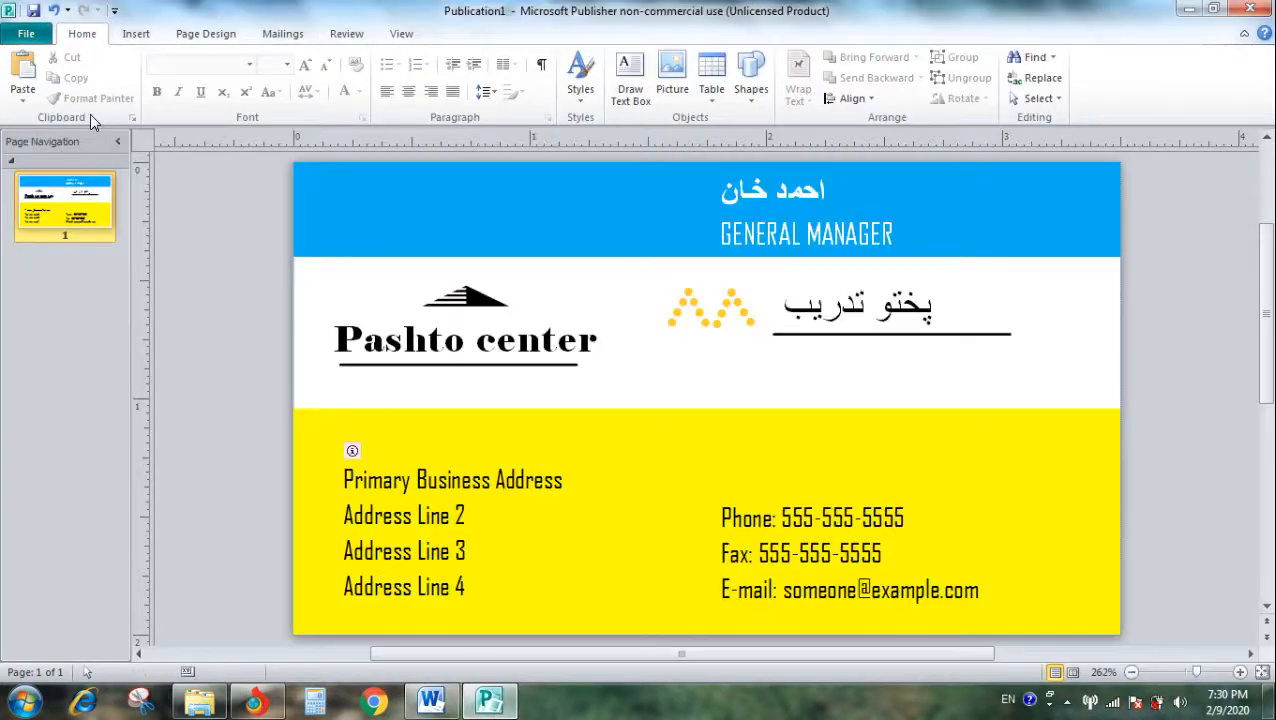
pyautogui.click(26, 33)
pyautogui.press('Escape')
pyautogui.hotkey('ctrl', 's')
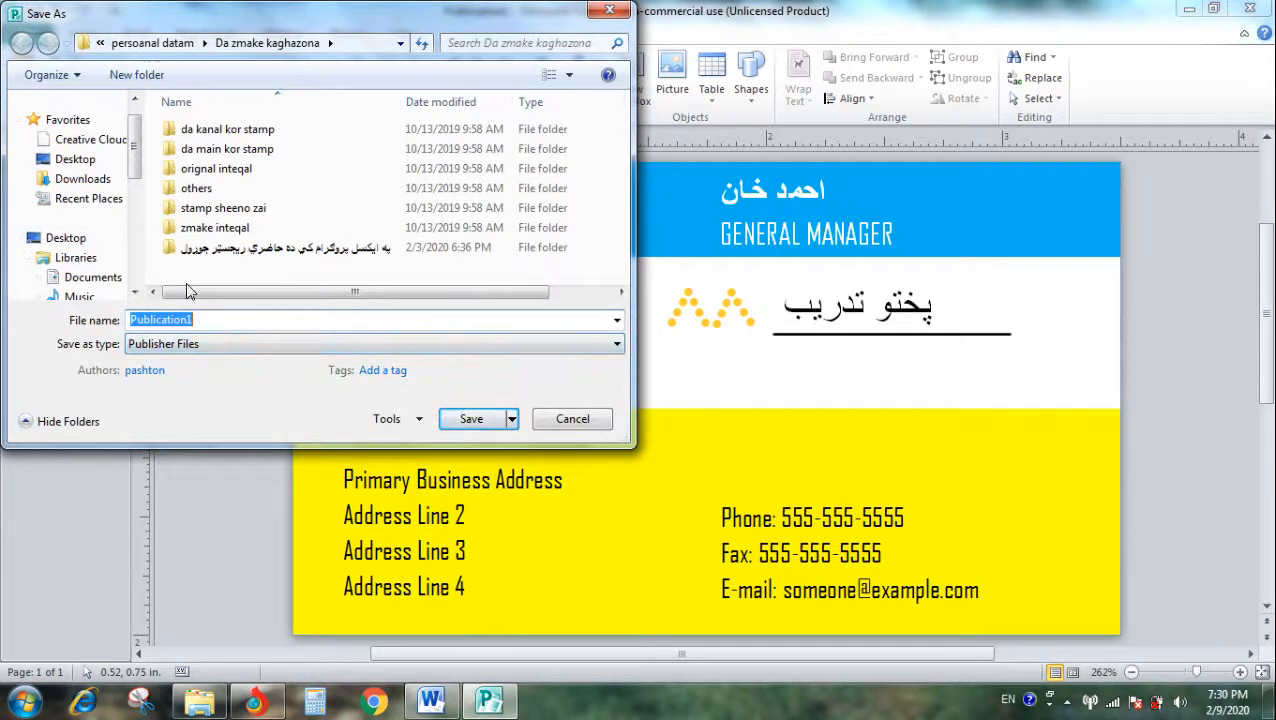
pyautogui.click(88, 180)
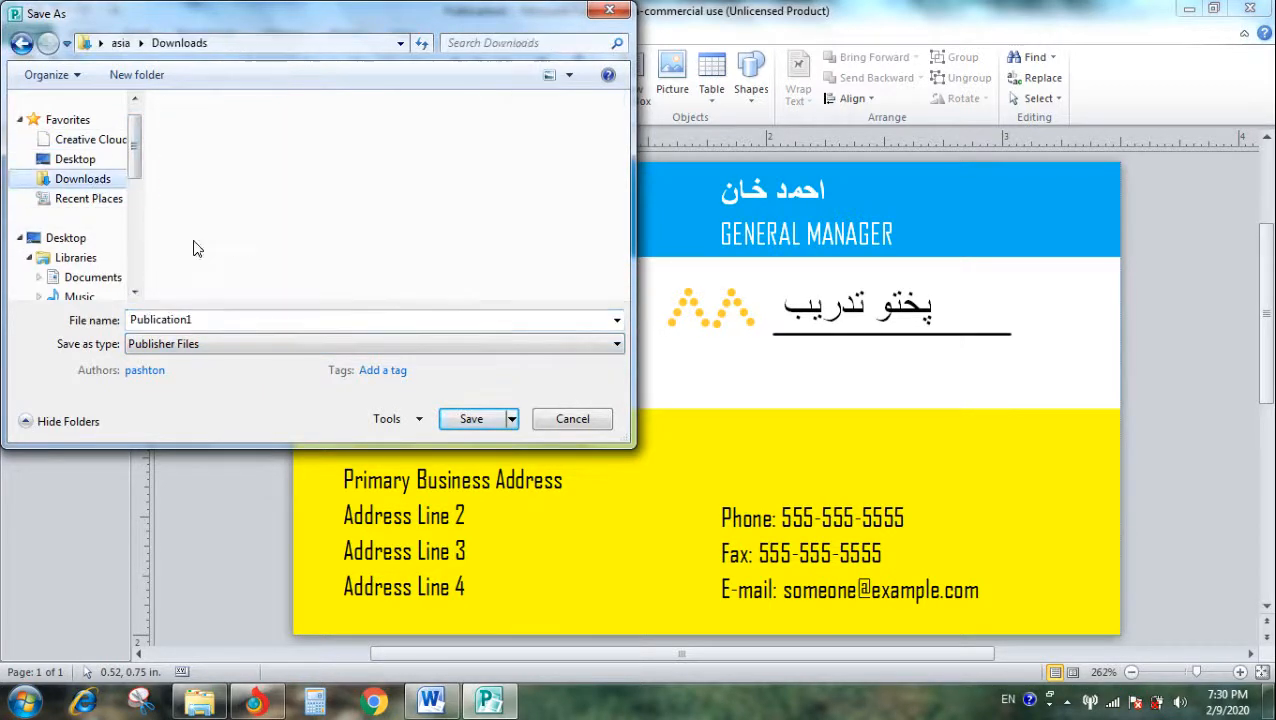
pyautogui.click(266, 345)
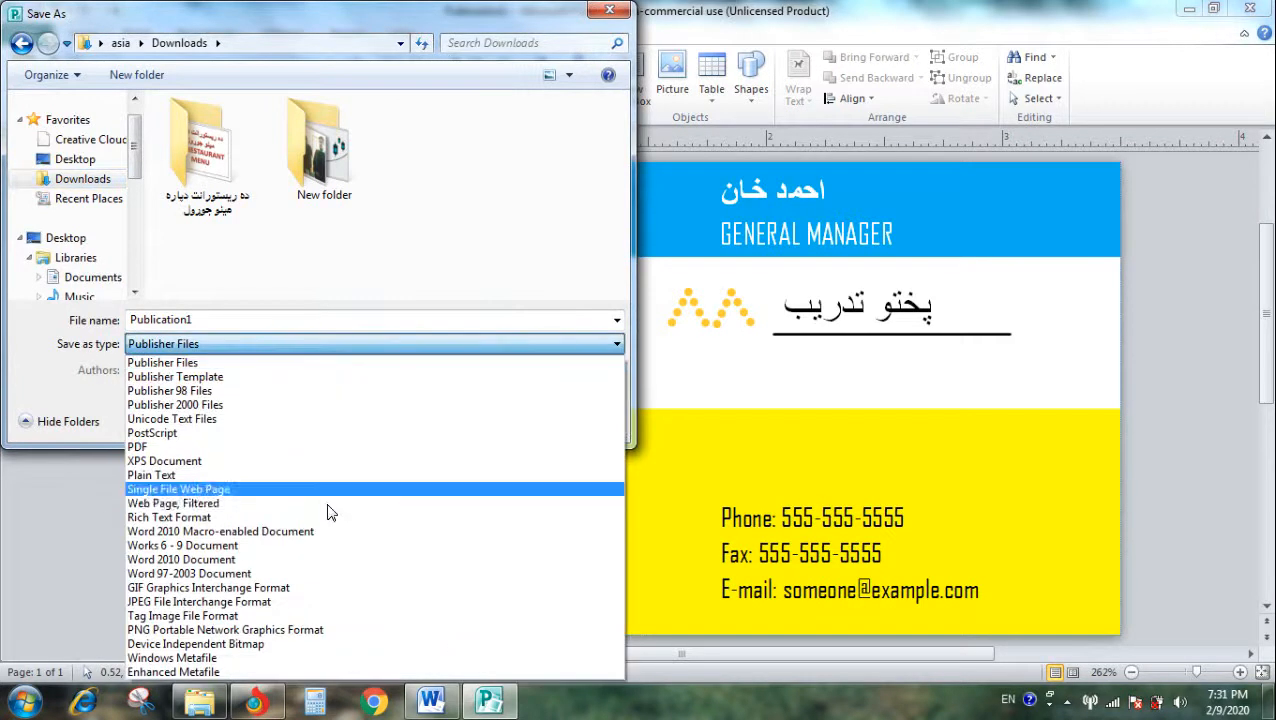
pyautogui.click(238, 603)
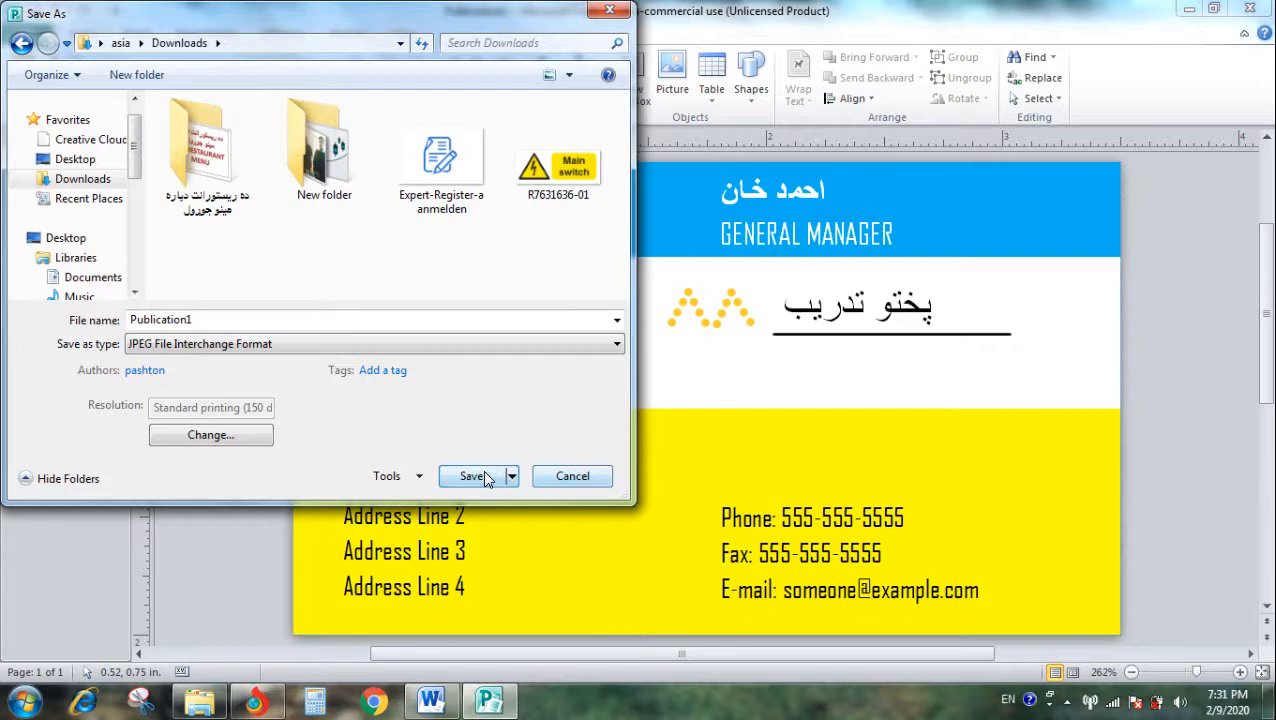
pyautogui.click(478, 476)
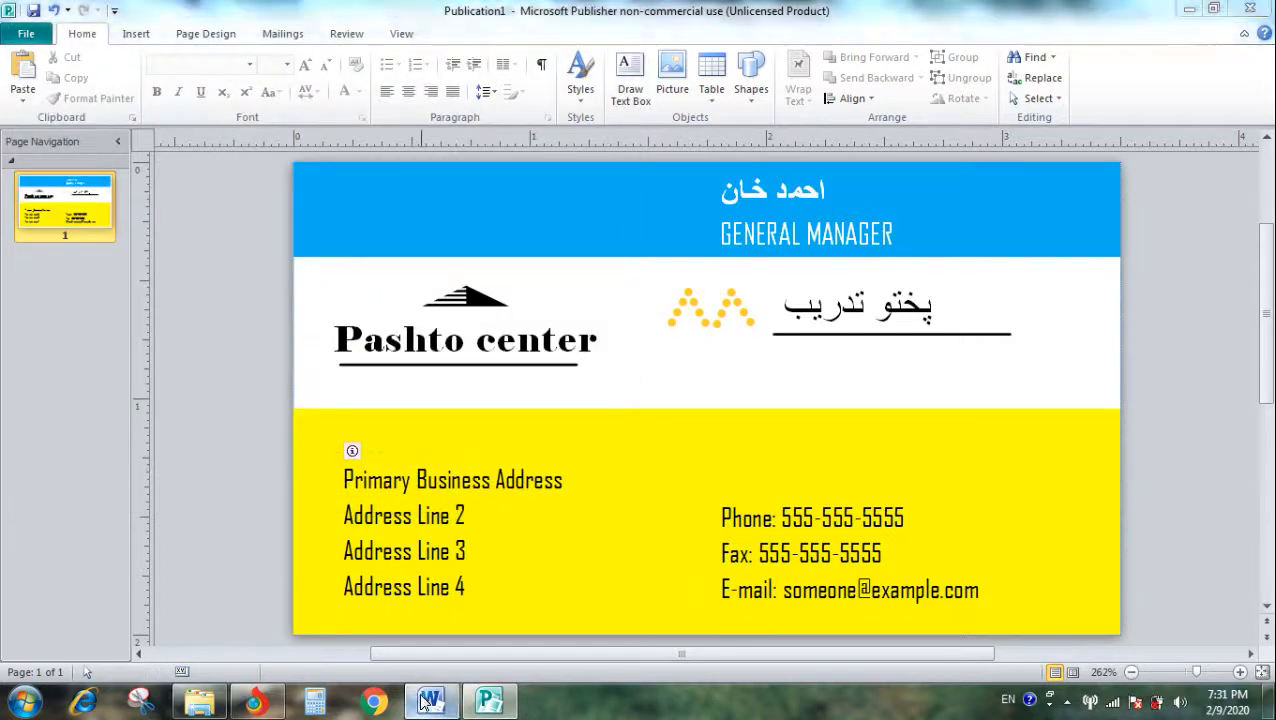
# - Switch to the blank Word document and insert the Publication1 picture from Downloads
pyautogui.click(428, 700)
pyautogui.click(195, 75)
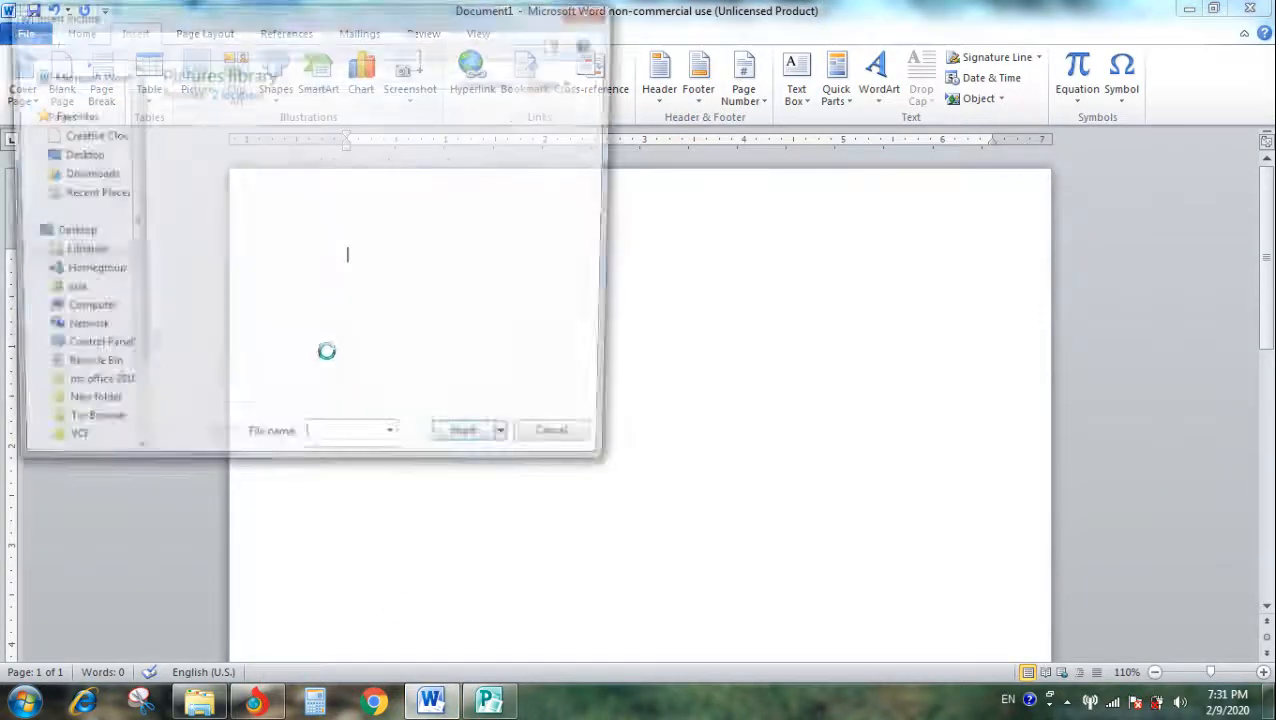
pyautogui.click(95, 207)
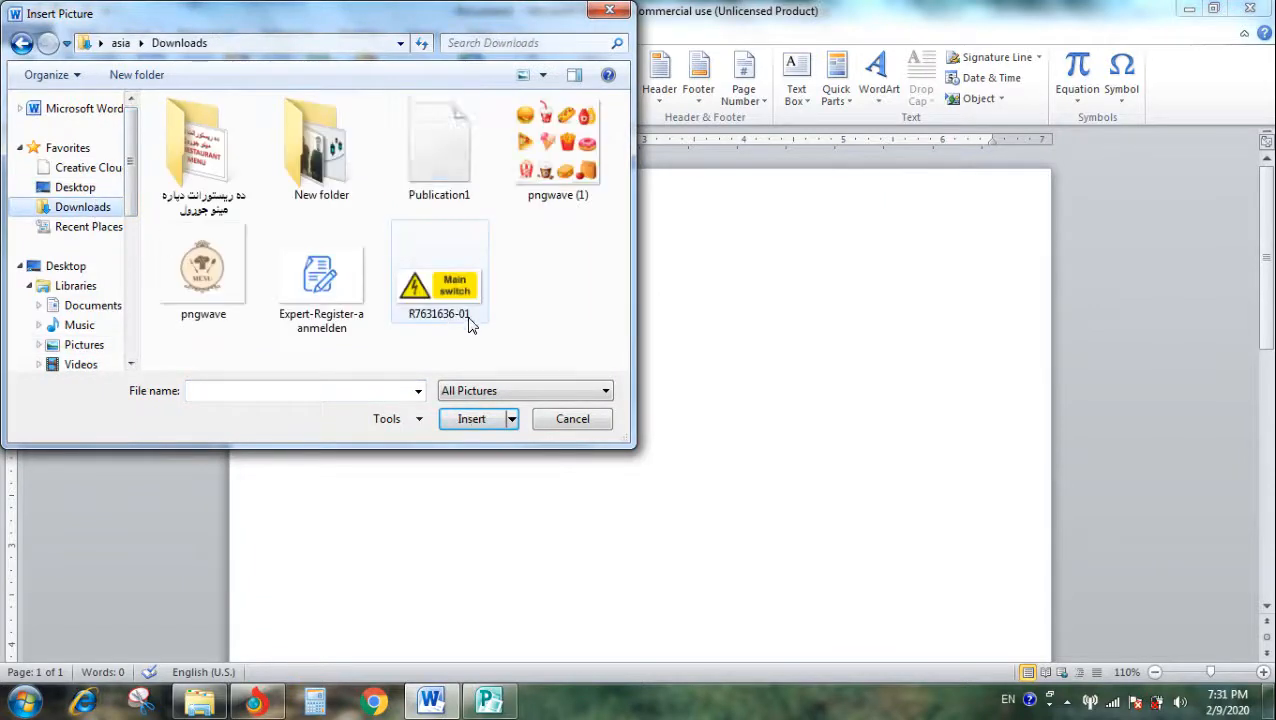
pyautogui.doubleClick(436, 170)
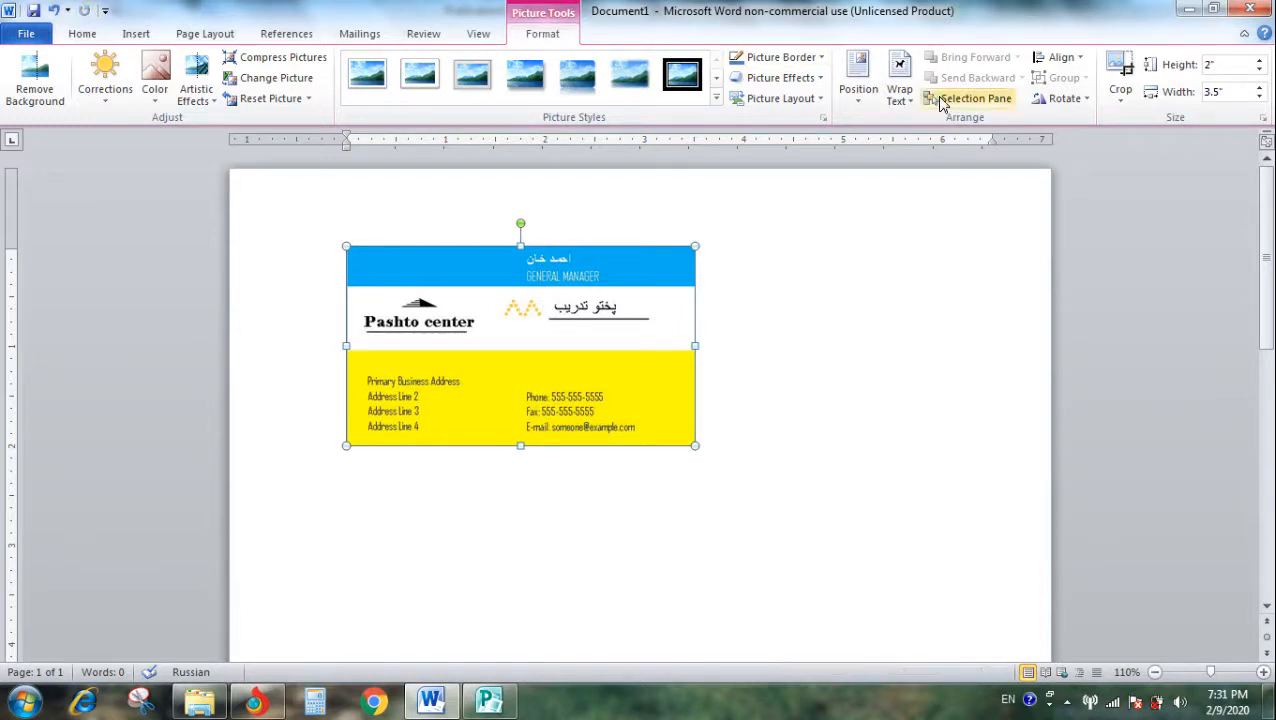
# - Change the card picture's text wrapping so it moves freely, and move it to the upper-left corner of the page
pyautogui.click(899, 92)
pyautogui.click(911, 248)
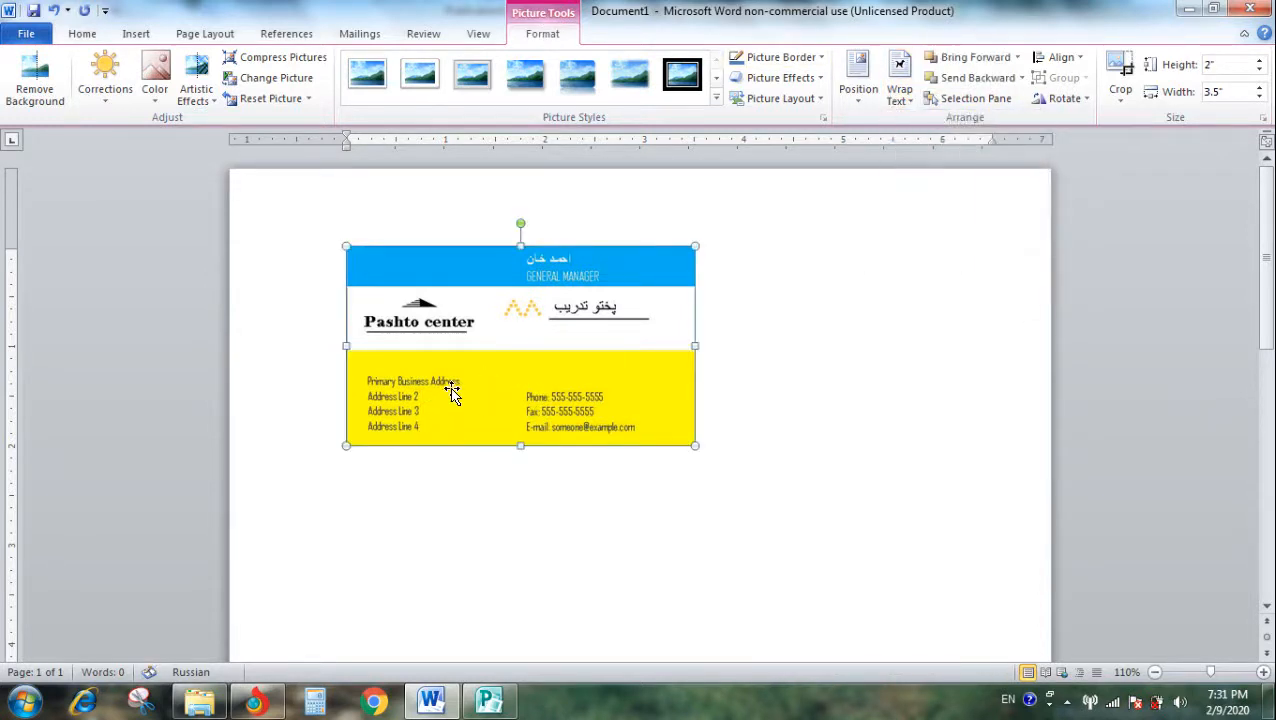
pyautogui.moveTo(430, 381); pyautogui.dragTo(351, 334)
# - Duplicate the card picture and place the copy to the right of the original, level with it
pyautogui.hotkey('ctrl', 'v')
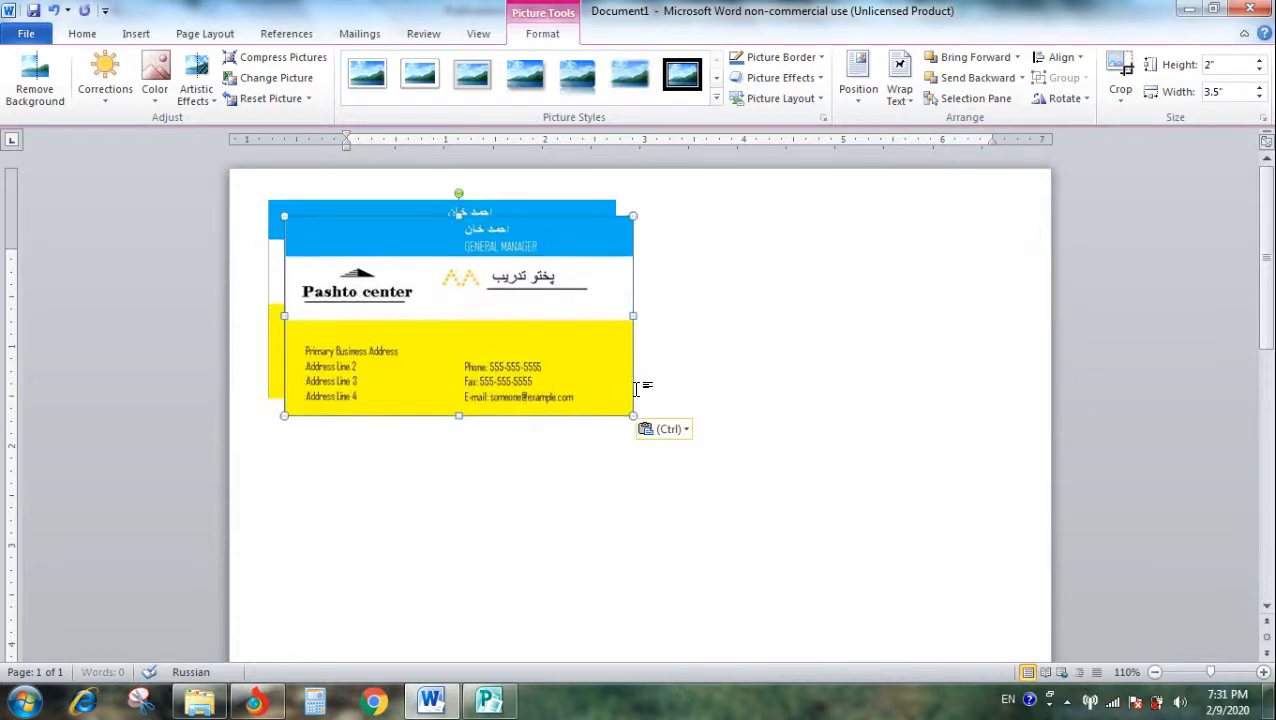
pyautogui.moveTo(496, 353); pyautogui.dragTo(838, 336)
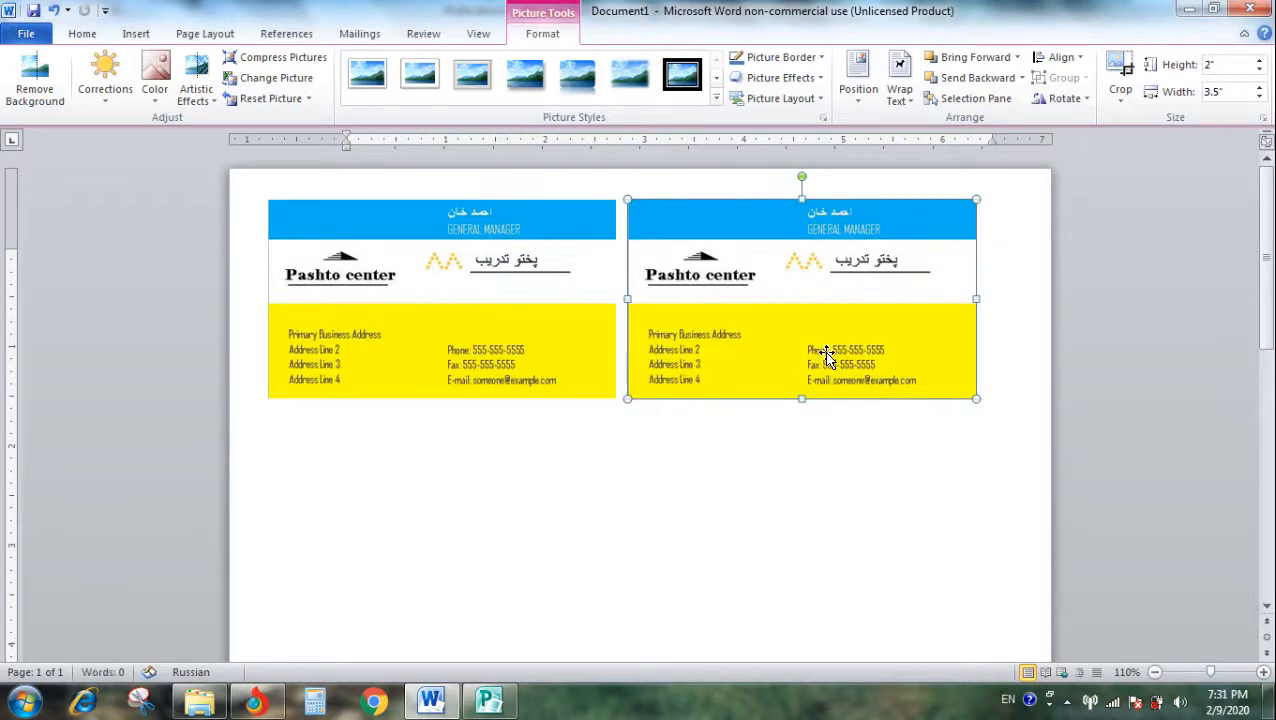
# - Nudge the left card toward the right one in fine increments, leaving only a narrow gap between them
pyautogui.click(522, 370)
pyautogui.hotkey('ctrl', 'Right')
pyautogui.hotkey('ctrl', 'Right')
pyautogui.hotkey('ctrl', 'Right')
pyautogui.hotkey('ctrl', 'Right')
pyautogui.hotkey('ctrl', 'Right')
pyautogui.hotkey('ctrl', 'Right')
pyautogui.hotkey('ctrl', 'Right')
pyautogui.hotkey('ctrl', 'Right')
pyautogui.hotkey('ctrl', 'Right')
pyautogui.hotkey('ctrl', 'Left')
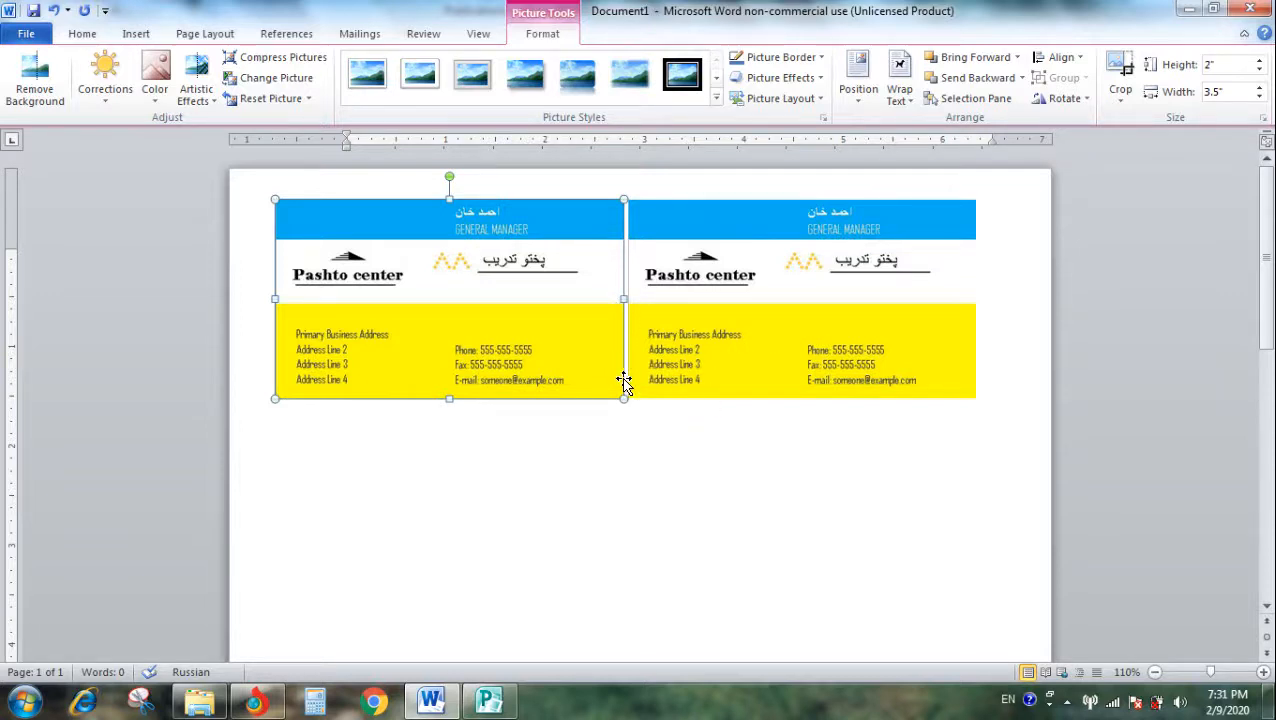
pyautogui.hotkey('ctrl', 'Right')
pyautogui.hotkey('ctrl', 'Right')
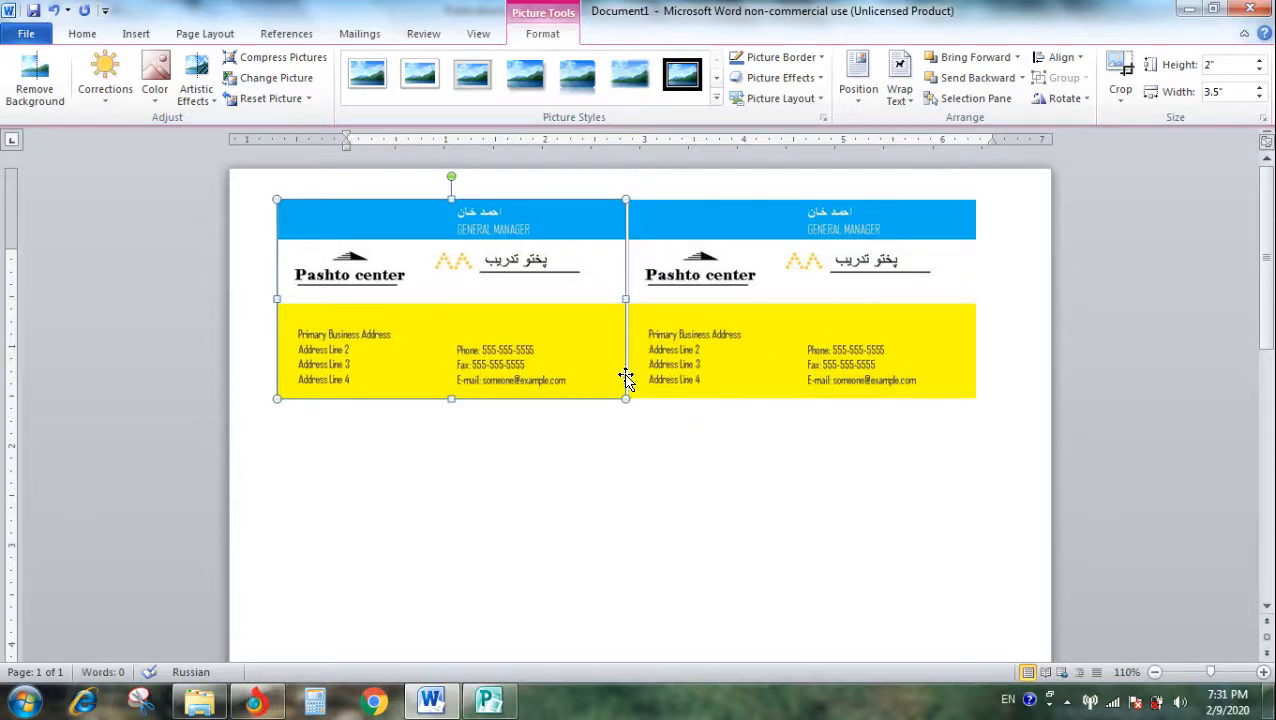
pyautogui.hotkey('ctrl', 'Left')
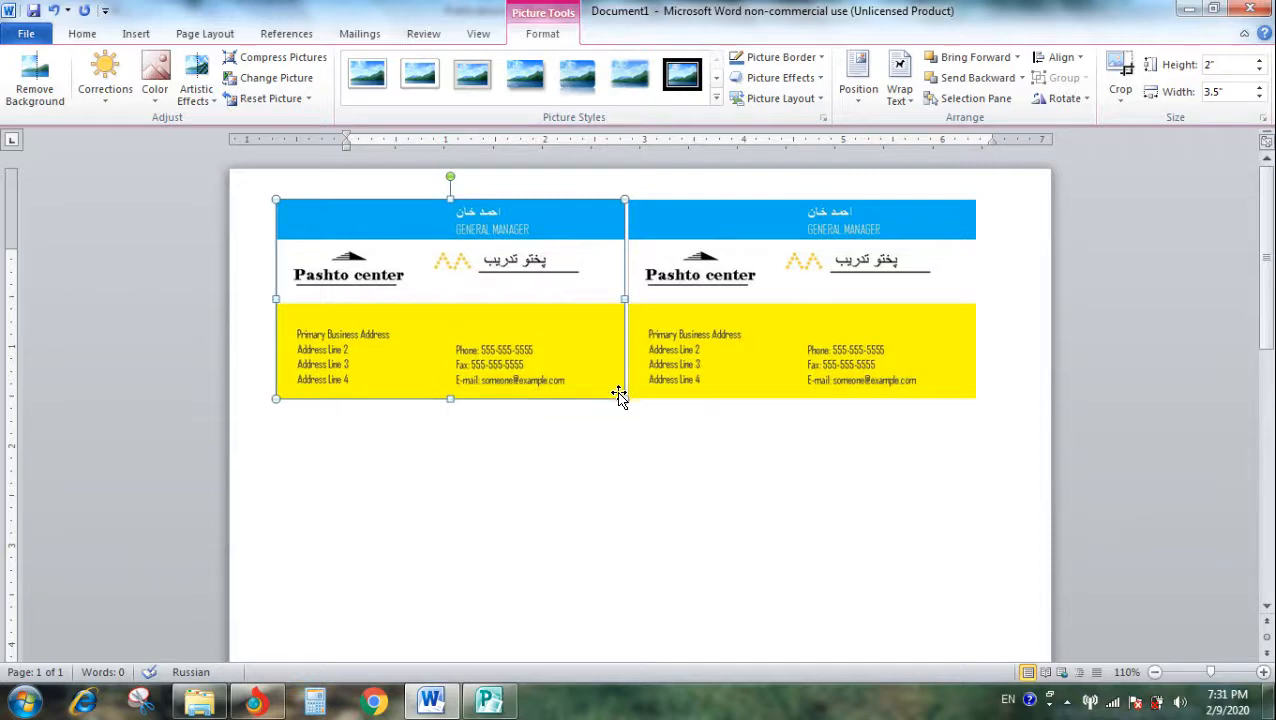
pyautogui.click(694, 364)
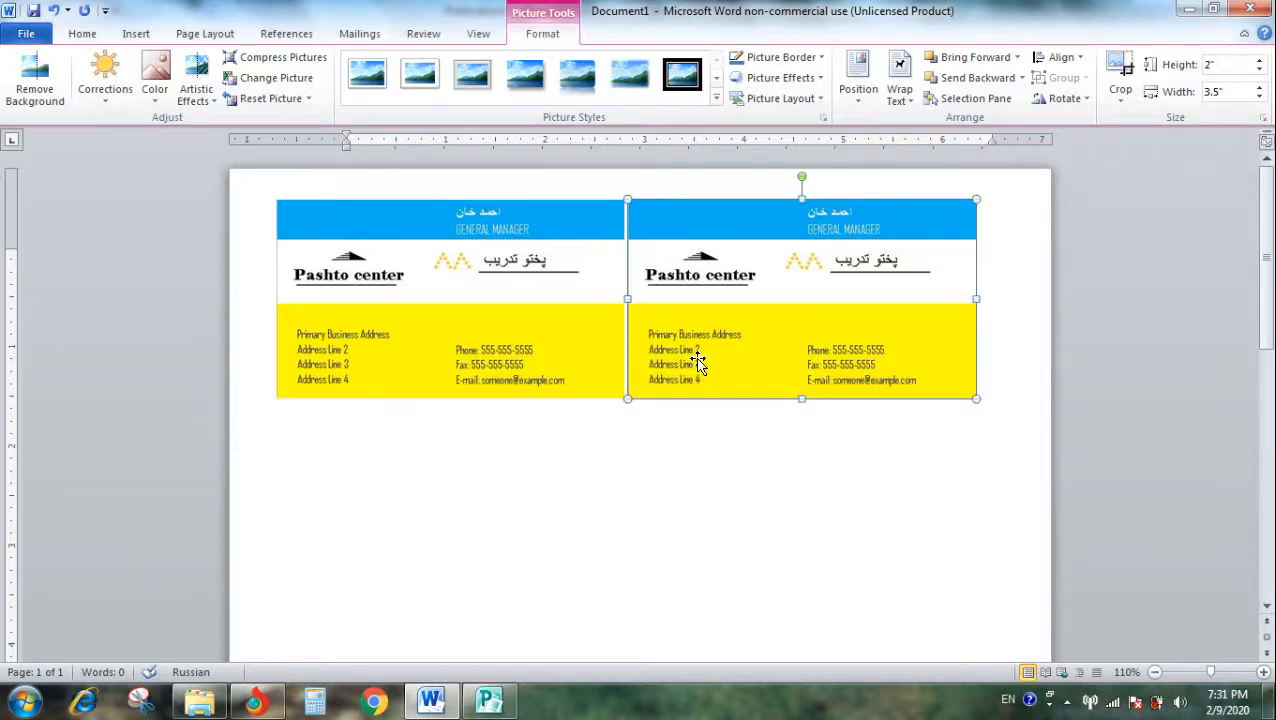
pyautogui.click(587, 367)
pyautogui.click(619, 472)
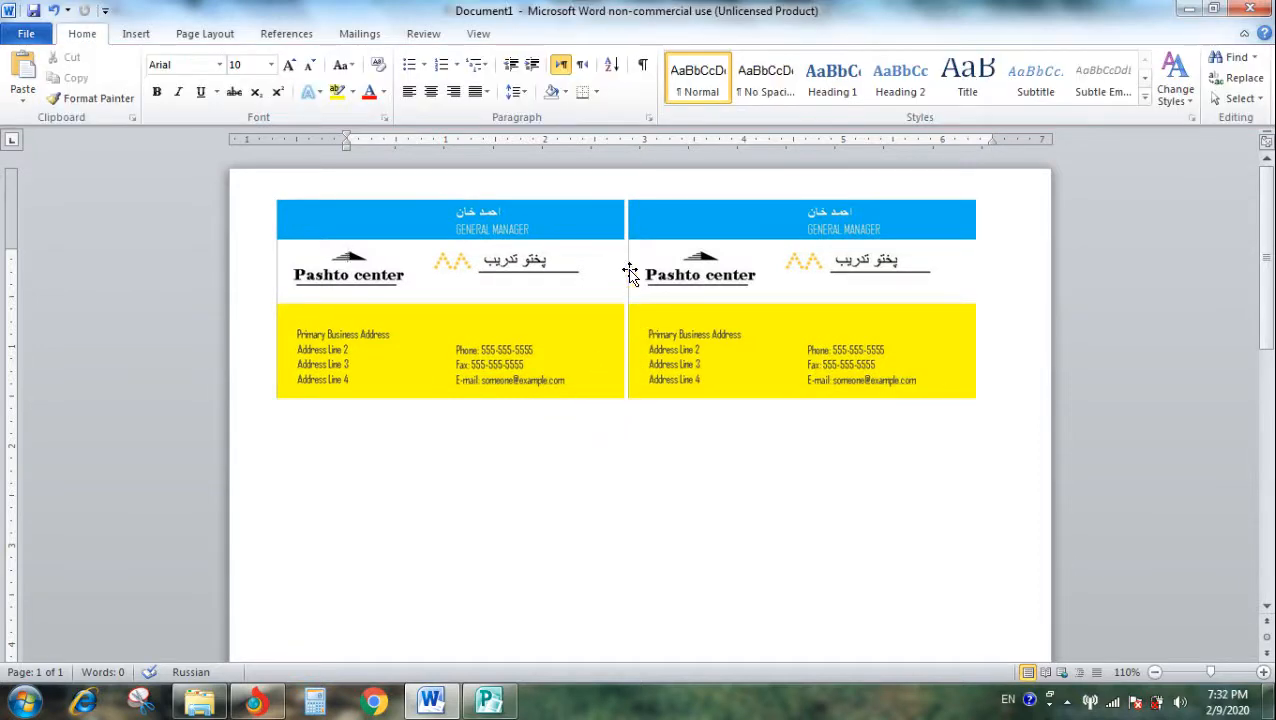
# - Select both card pictures together
pyautogui.click(537, 359)
pyautogui.keyDown('shift'); pyautogui.click(752, 350); pyautogui.keyUp('shift')
# - Try Align Center on the two selected cards and undo the alignment
pyautogui.click(1061, 57)
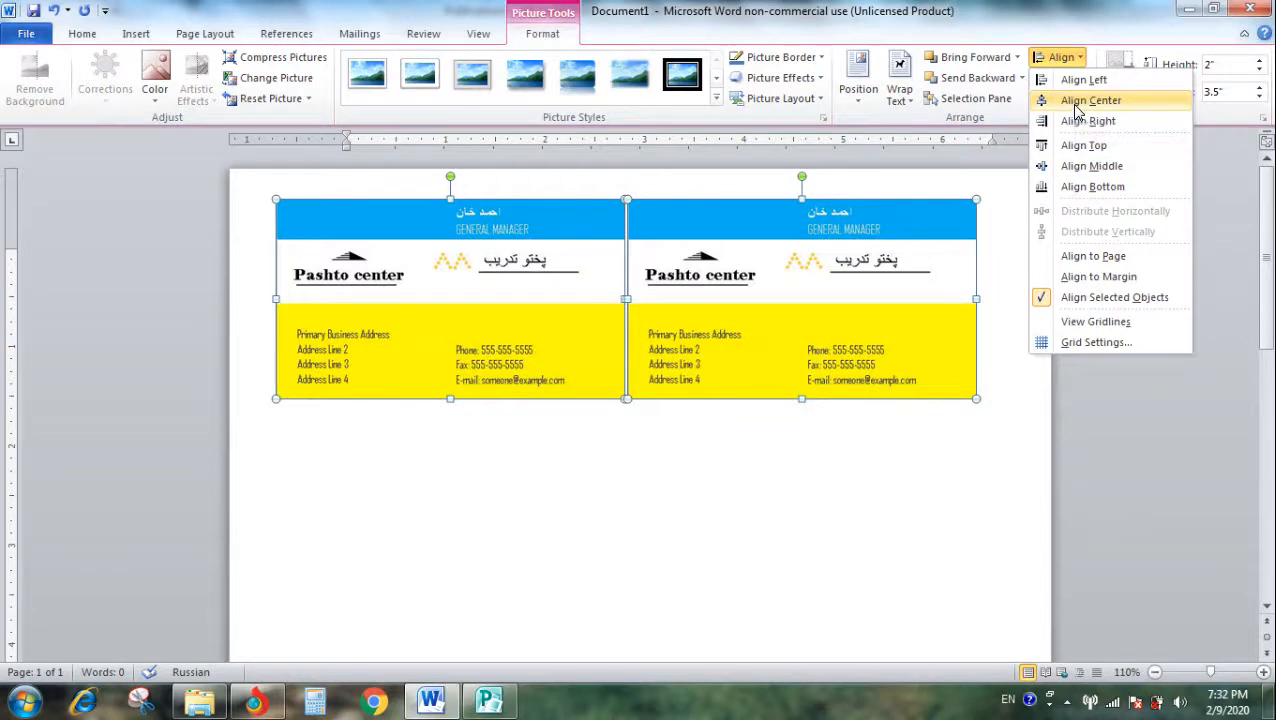
pyautogui.click(1074, 103)
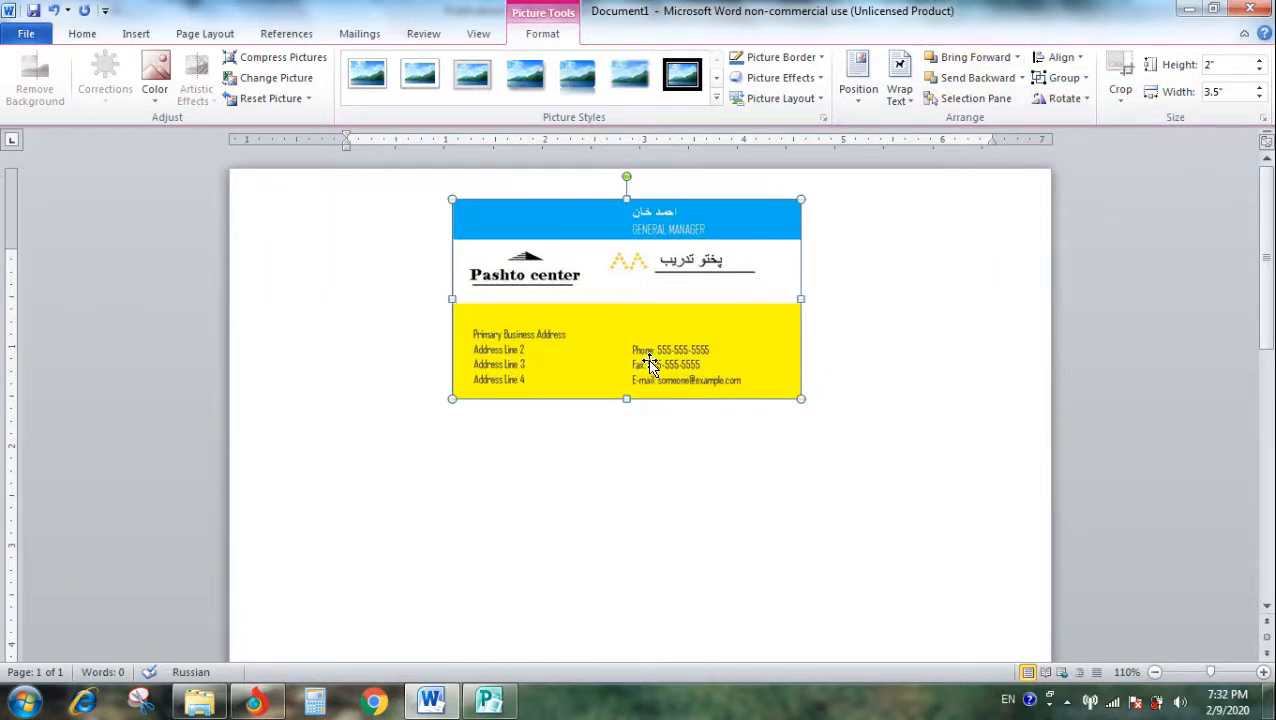
pyautogui.hotkey('ctrl', 'z')
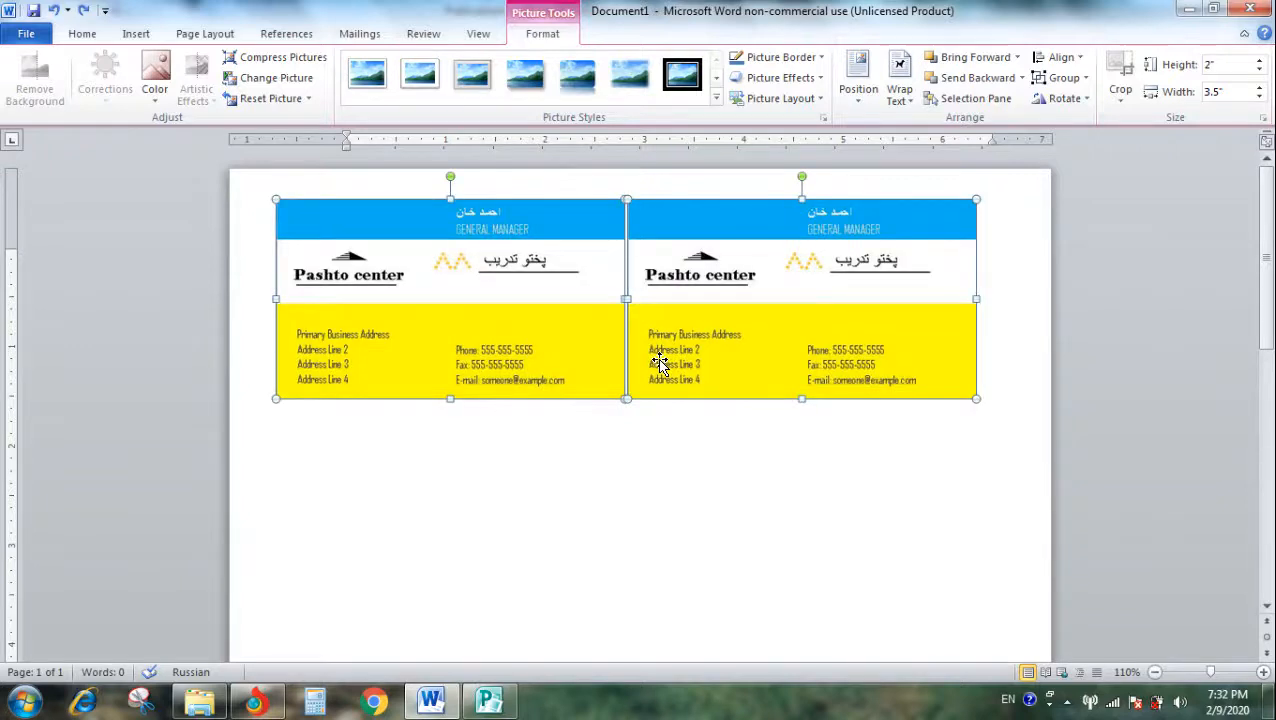
# - Nudge both cards together to the right so the pair sits centered across the page
pyautogui.press('Right')
pyautogui.press('Right')
pyautogui.press('Right')
pyautogui.press('Right')
pyautogui.press('Right')
pyautogui.press('Right')
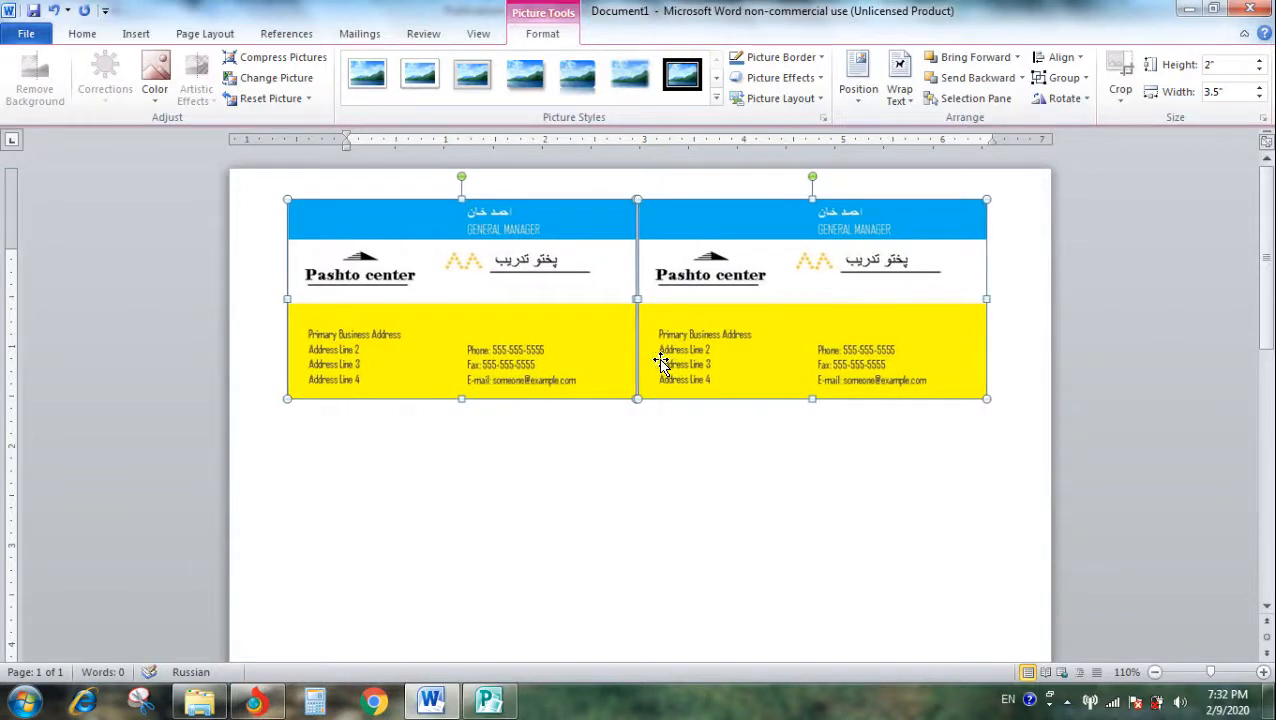
pyautogui.press('Left')
pyautogui.press('Left')
pyautogui.press('Left')
pyautogui.press('Right')
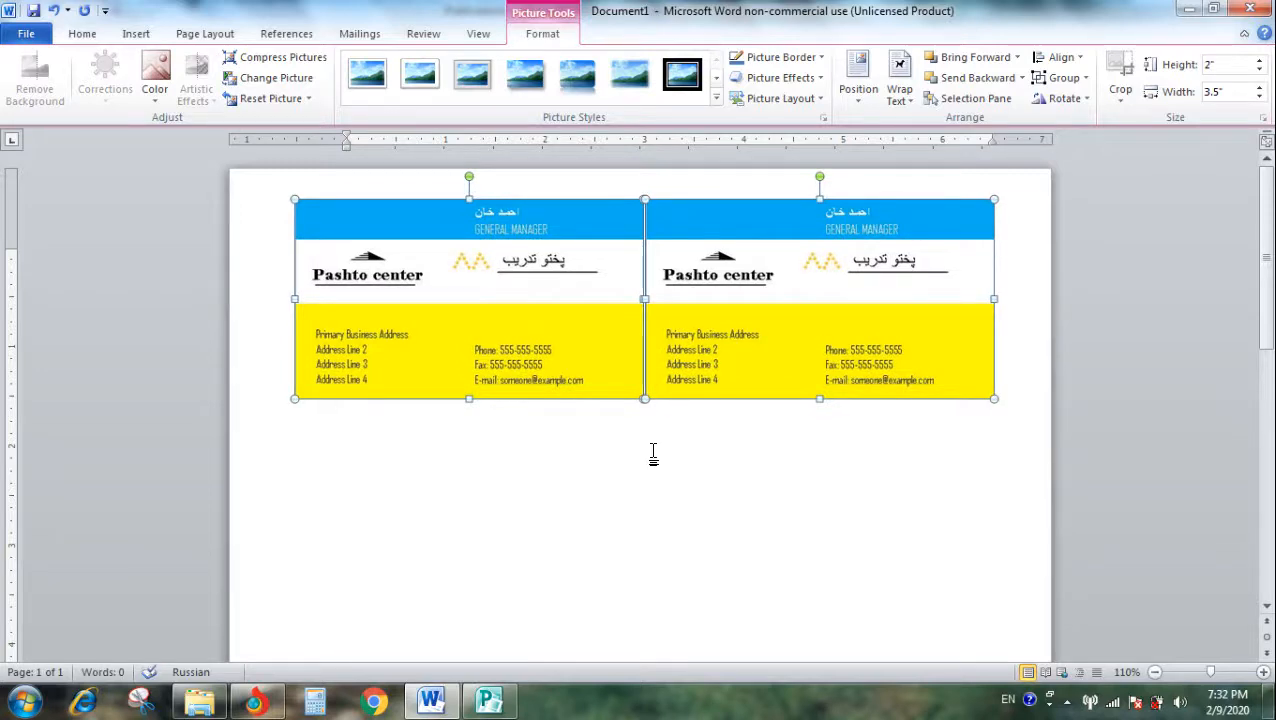
# - Paste a copy of the card pair and place it directly below the first row, in line with it
pyautogui.hotkey('ctrl', 'v')
pyautogui.scroll(-3, 413, 461)
pyautogui.scroll(3, 413, 461)
pyautogui.moveTo(469, 385); pyautogui.dragTo(448, 588)
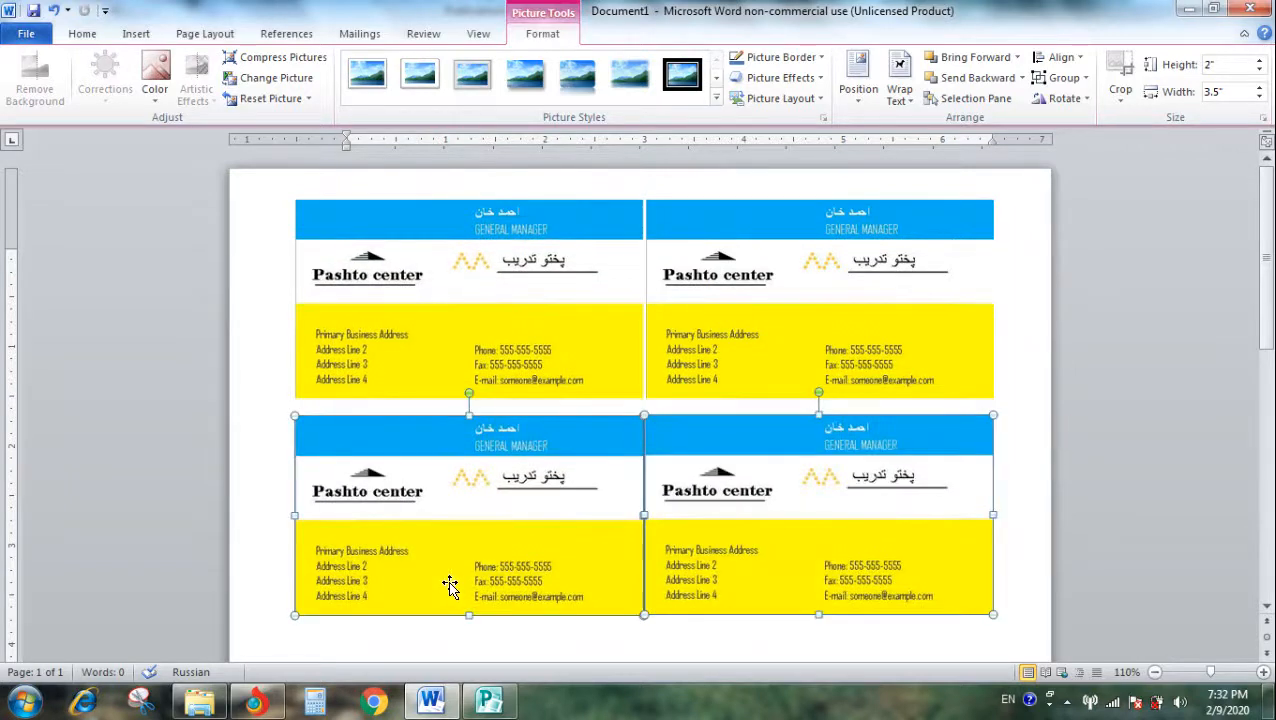
# - Paste another copy of the card pair and place it as the third row, a small gap below the second
pyautogui.scroll(-5, 448, 540)
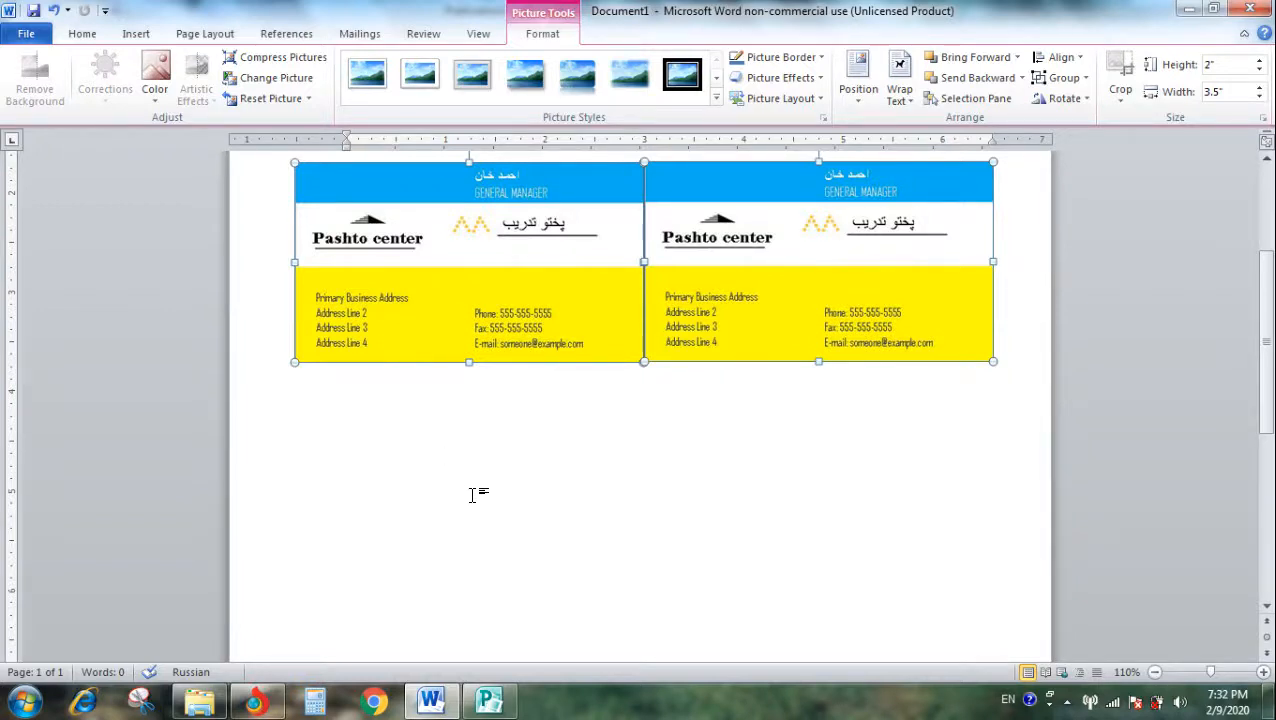
pyautogui.scroll(4, 475, 505)
pyautogui.scroll(-5, 480, 505)
pyautogui.hotkey('ctrl', 'v')
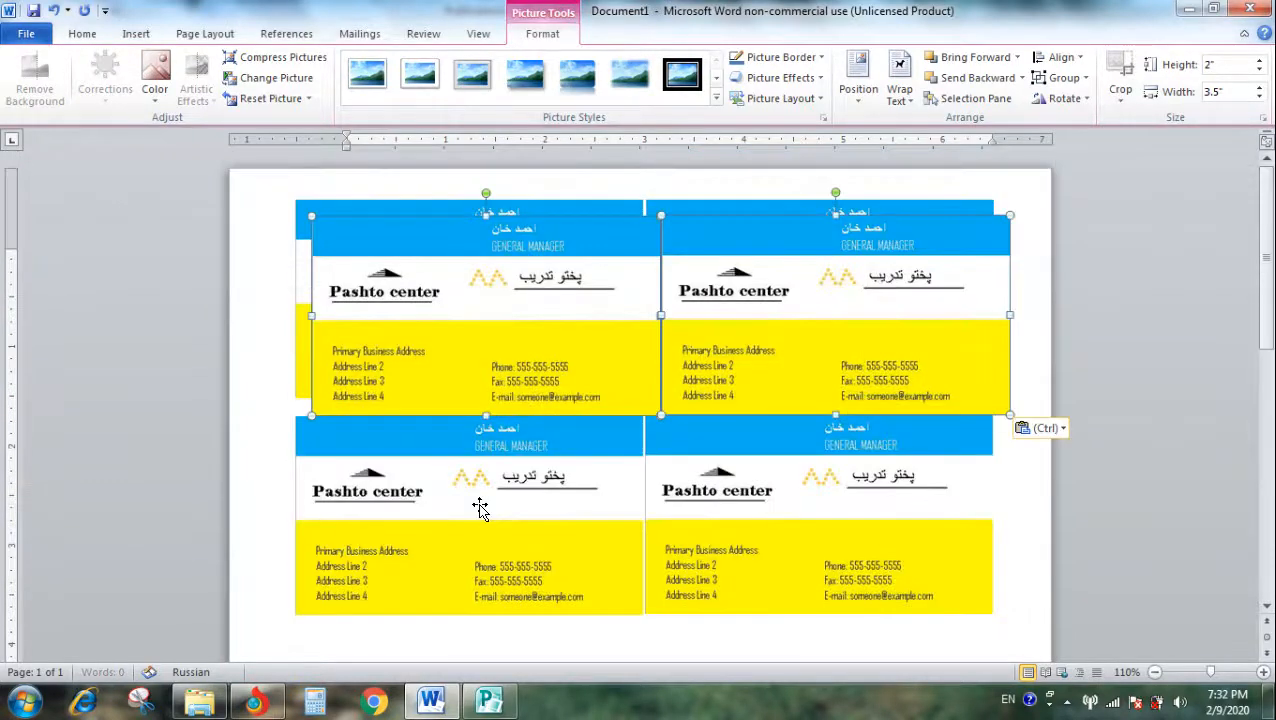
pyautogui.moveTo(512, 395); pyautogui.dragTo(543, 538)
pyautogui.scroll(3, 618, 346)
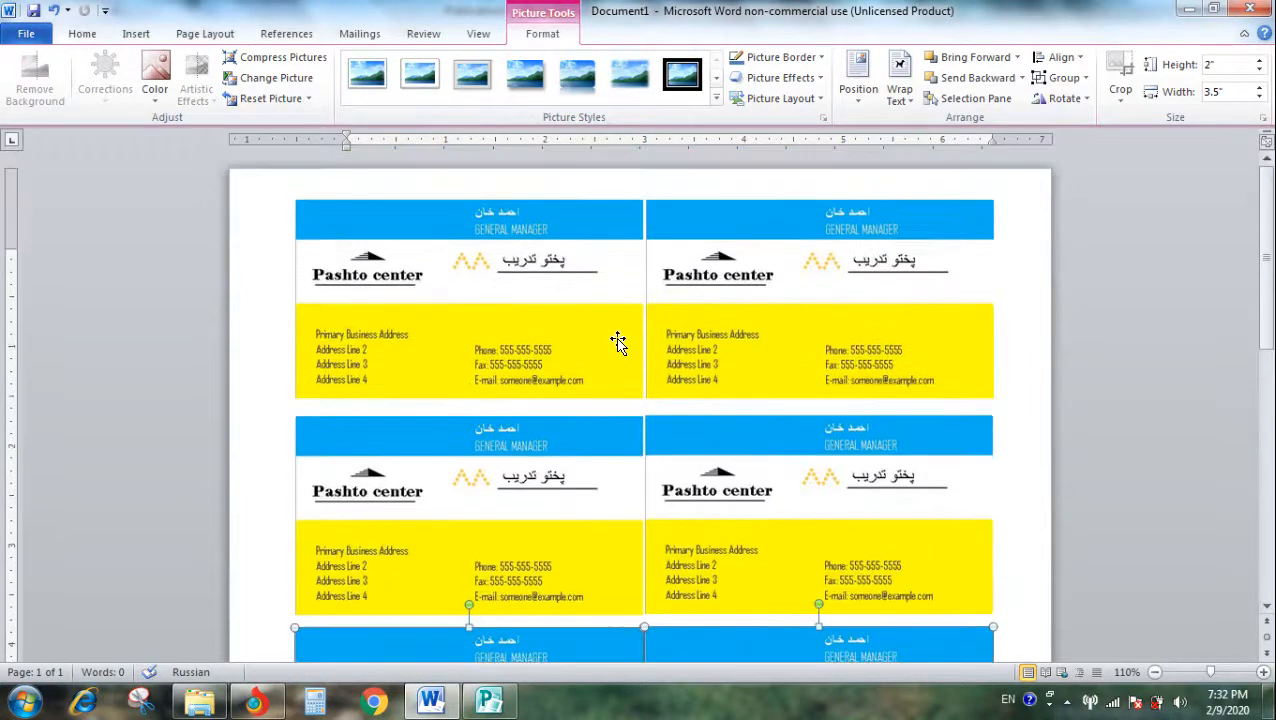
# - Paste another copy of the card pair and place it as the fourth row, a small gap below the third
pyautogui.scroll(-6, 619, 343)
pyautogui.scroll(8, 618, 343)
pyautogui.scroll(-9, 618, 343)
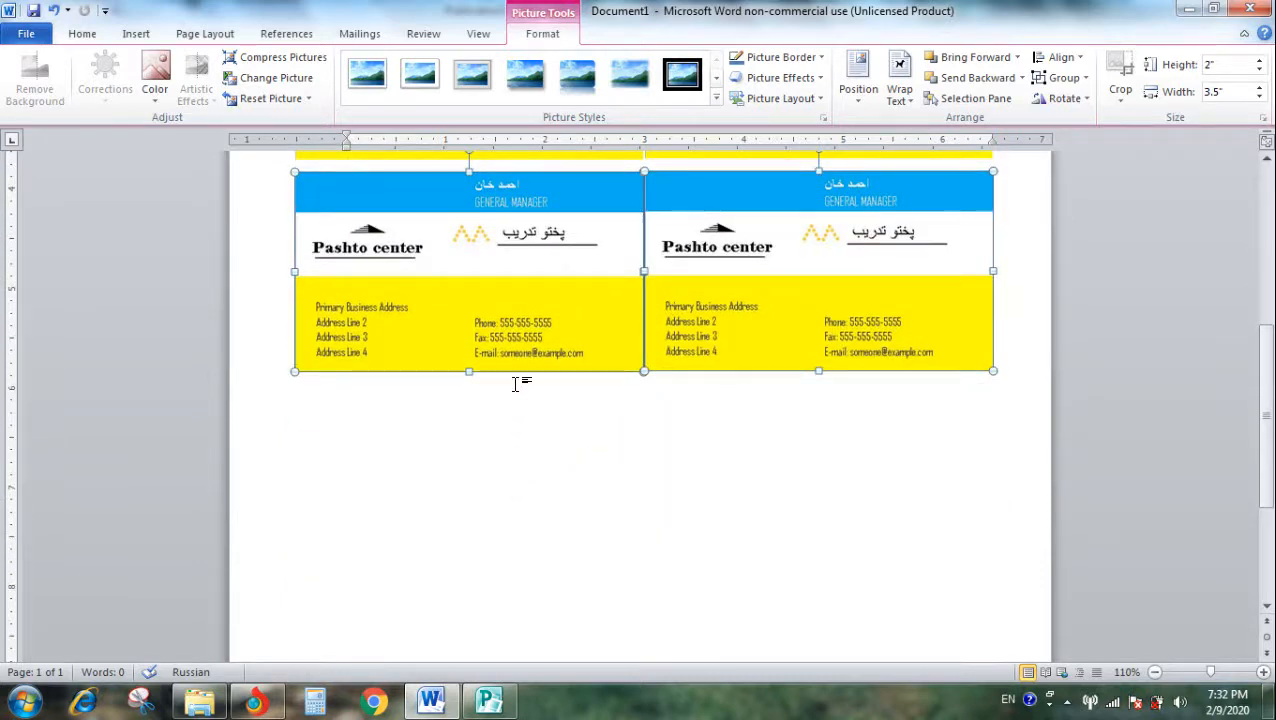
pyautogui.scroll(6, 557, 444)
pyautogui.scroll(-5, 567, 445)
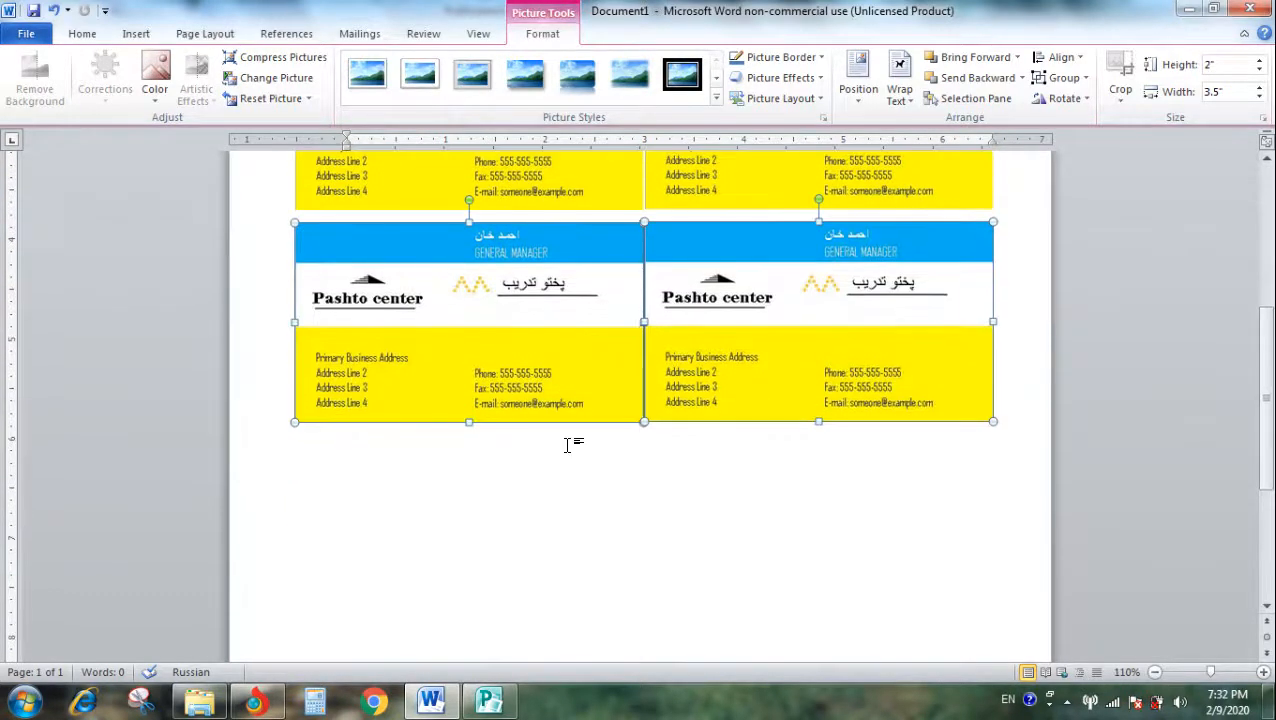
pyautogui.hotkey('ctrl', 'v')
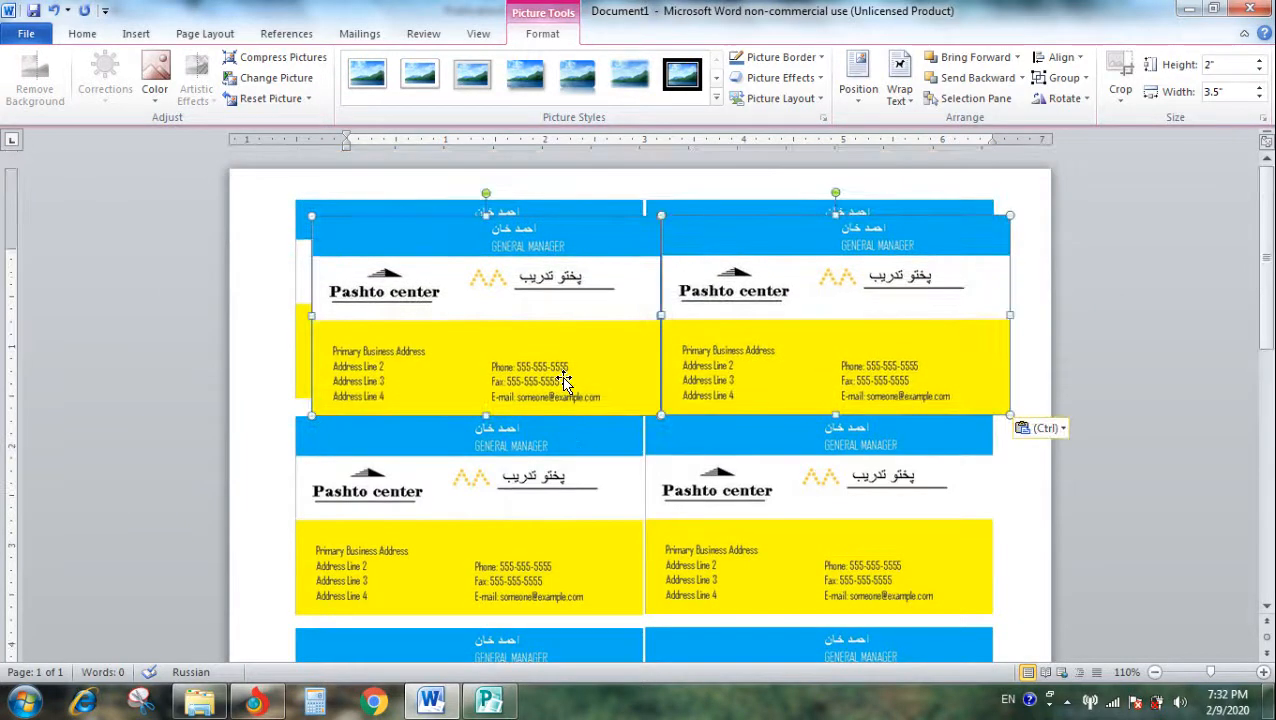
pyautogui.moveTo(545, 370); pyautogui.dragTo(508, 706)
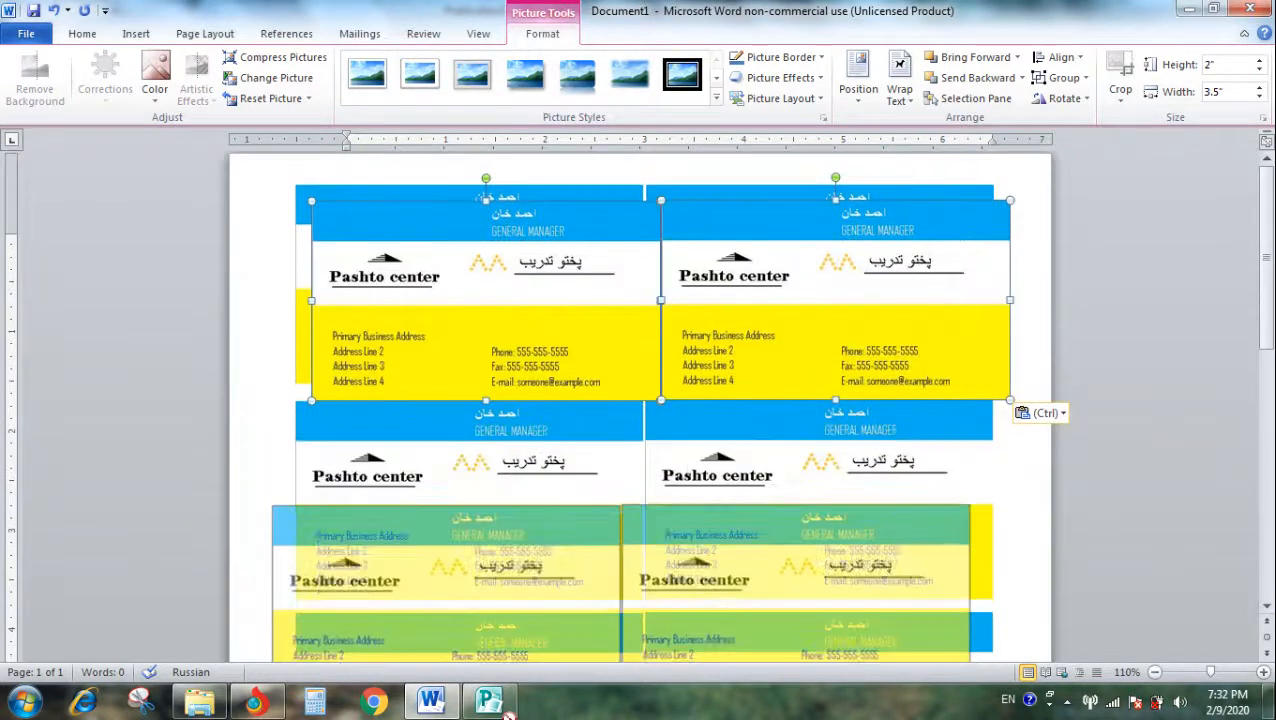
pyautogui.moveTo(561, 605); pyautogui.dragTo(520, 679)
pyautogui.moveTo(454, 650); pyautogui.dragTo(537, 625)
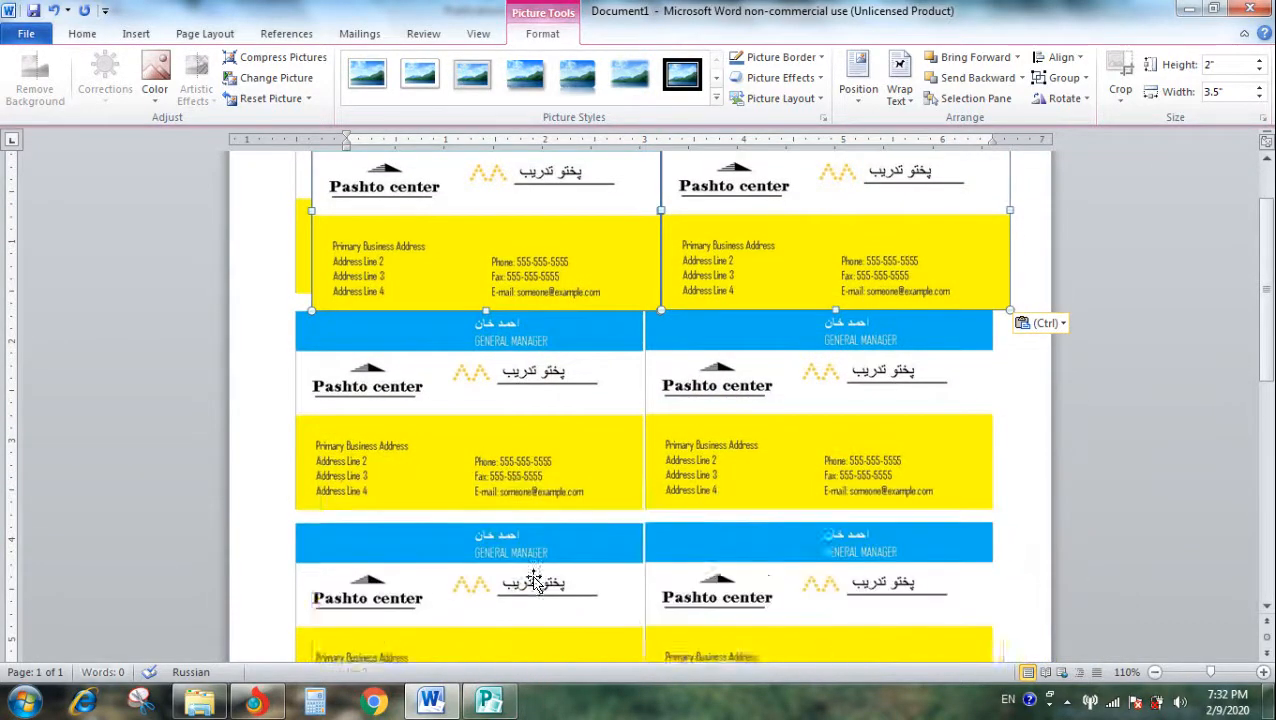
pyautogui.scroll(-5, 546, 525)
pyautogui.moveTo(540, 445); pyautogui.dragTo(518, 643)
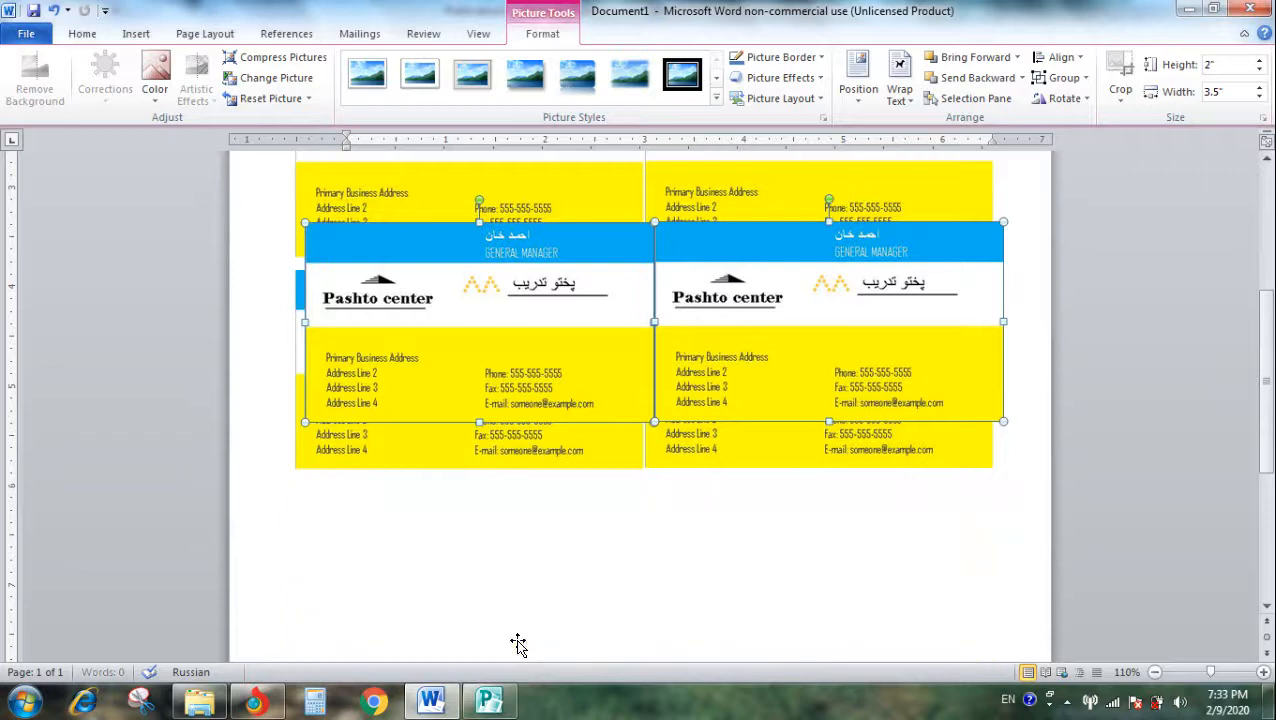
# - Paste one more copy of the card pair as the fifth row near the page's lower edge, in line with the rows above
pyautogui.scroll(-4, 513, 436)
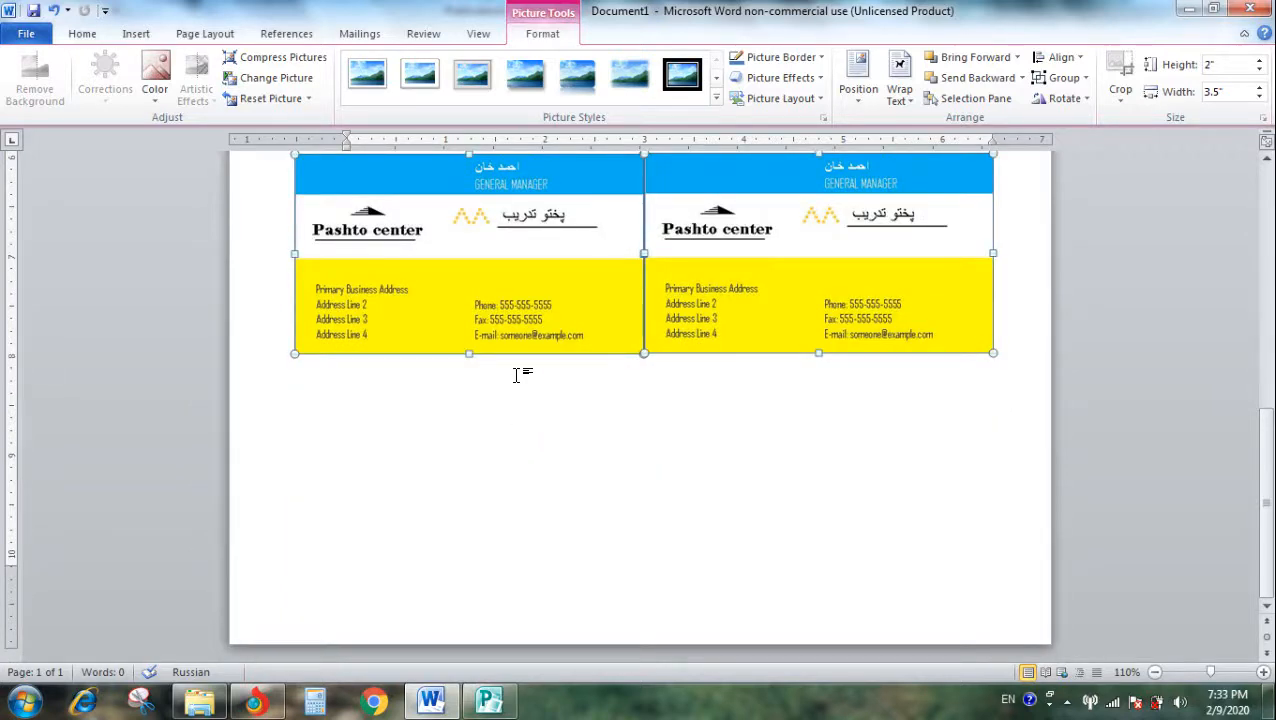
pyautogui.hotkey('ctrl', 'v')
pyautogui.moveTo(510, 365); pyautogui.dragTo(495, 555)
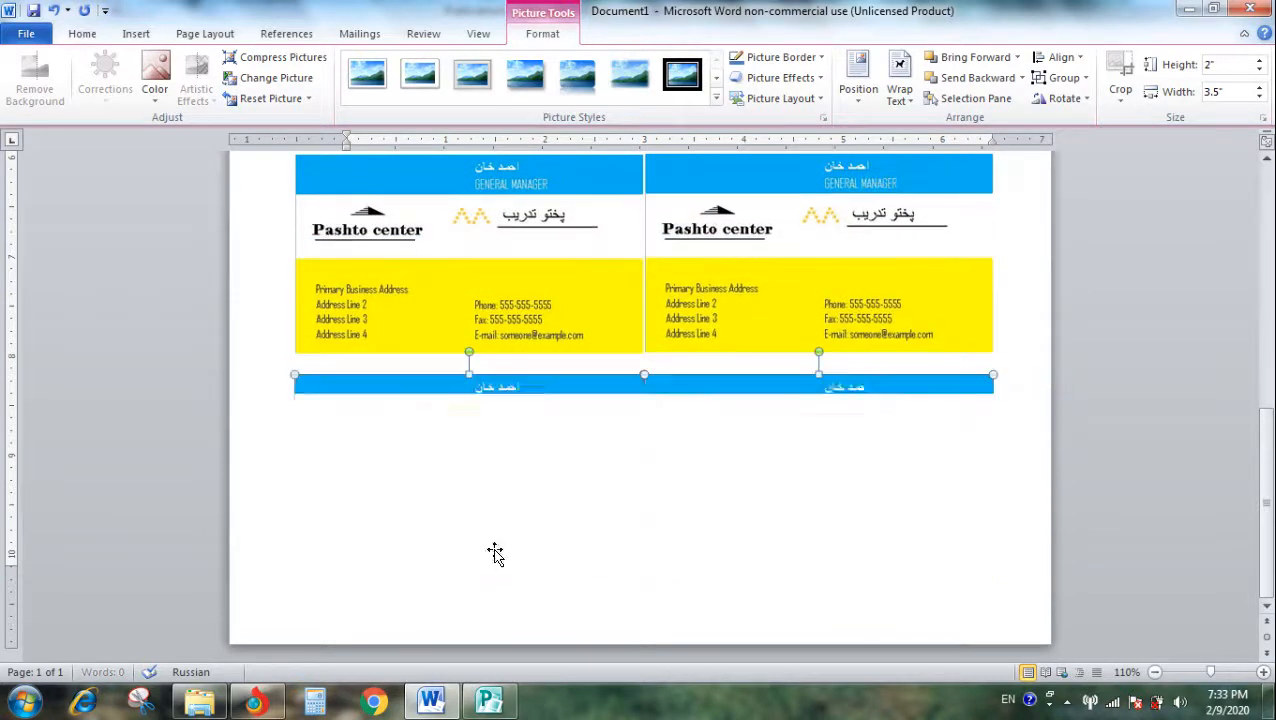
pyautogui.click(1039, 462)
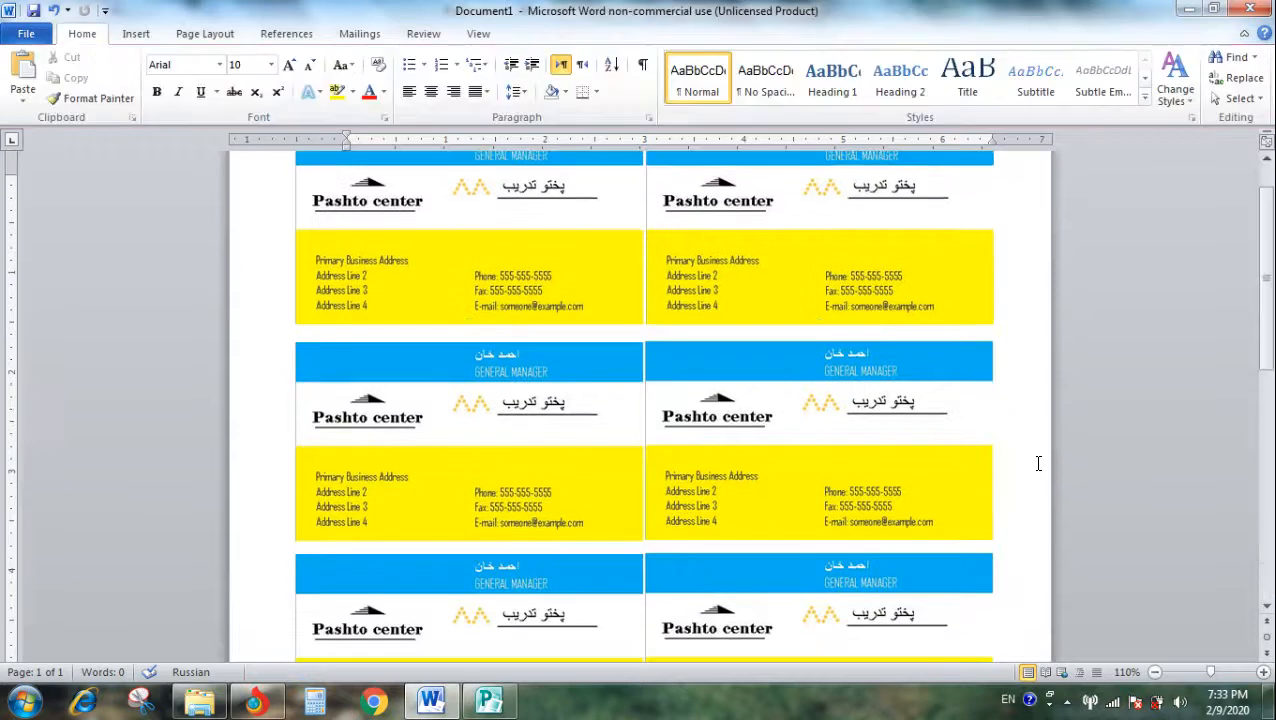
pyautogui.scroll(-1, 736, 392)
pyautogui.scroll(2, 672, 490)
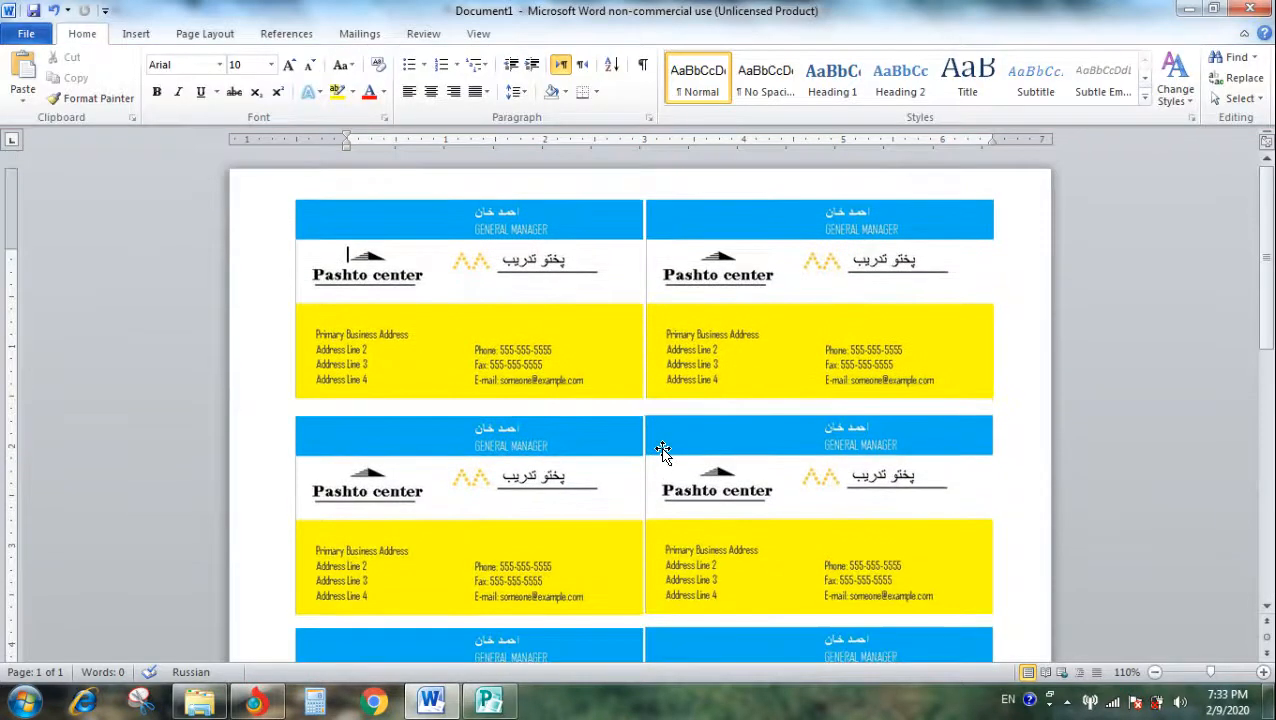
pyautogui.scroll(-5, 663, 452)
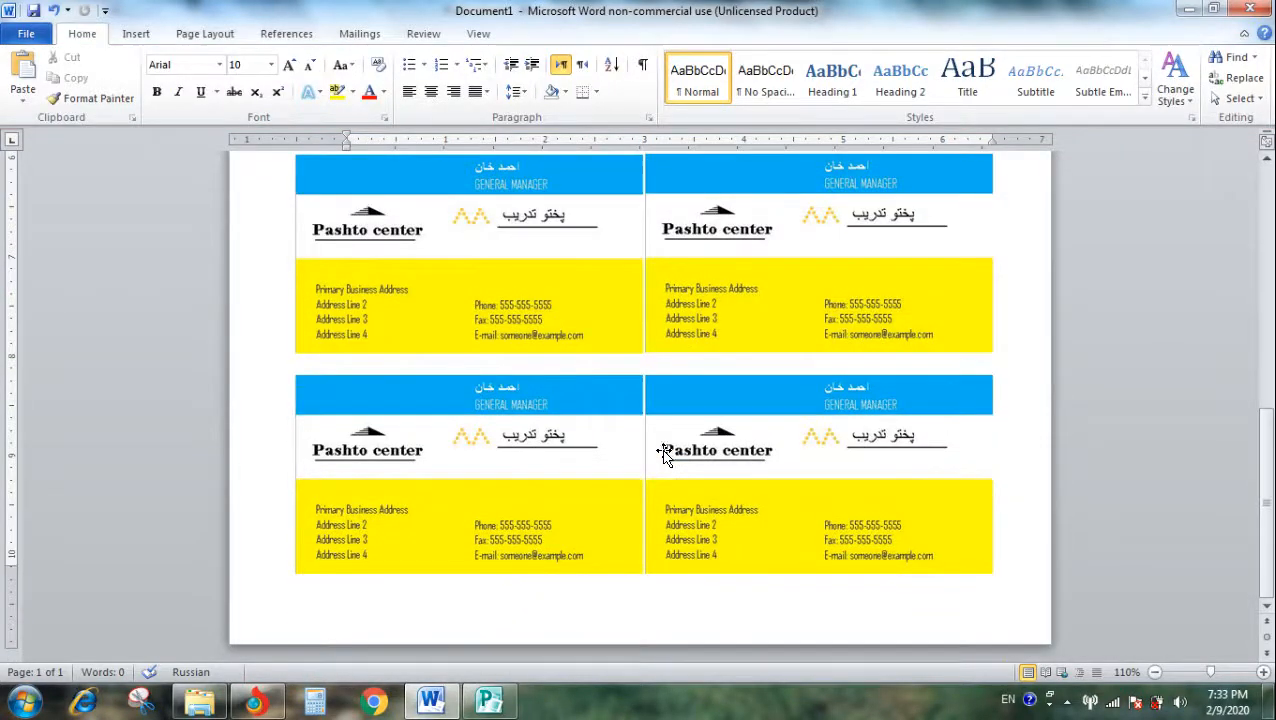
# - Nudge the left-column cards of the fifth and fourth rows slightly left to widen the gap between the columns
pyautogui.click(580, 466)
pyautogui.hotkey('ctrl', 'Left')
pyautogui.hotkey('ctrl', 'Left')
pyautogui.click(592, 324)
# - Nudge the left-column cards of the third, second and first rows slightly left to match the rows below
pyautogui.hotkey('ctrl', 'Left')
pyautogui.hotkey('ctrl', 'Left')
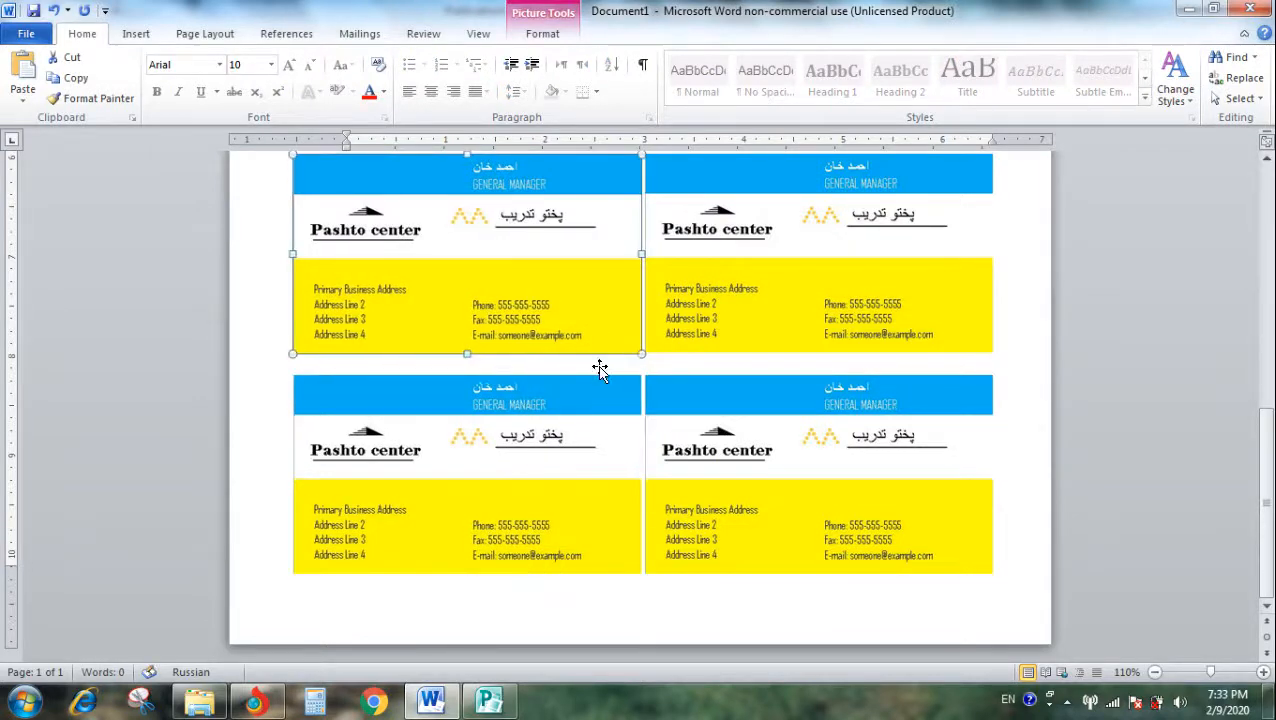
pyautogui.scroll(5, 600, 368)
pyautogui.click(586, 397)
pyautogui.hotkey('ctrl', 'Left')
pyautogui.hotkey('ctrl', 'Left')
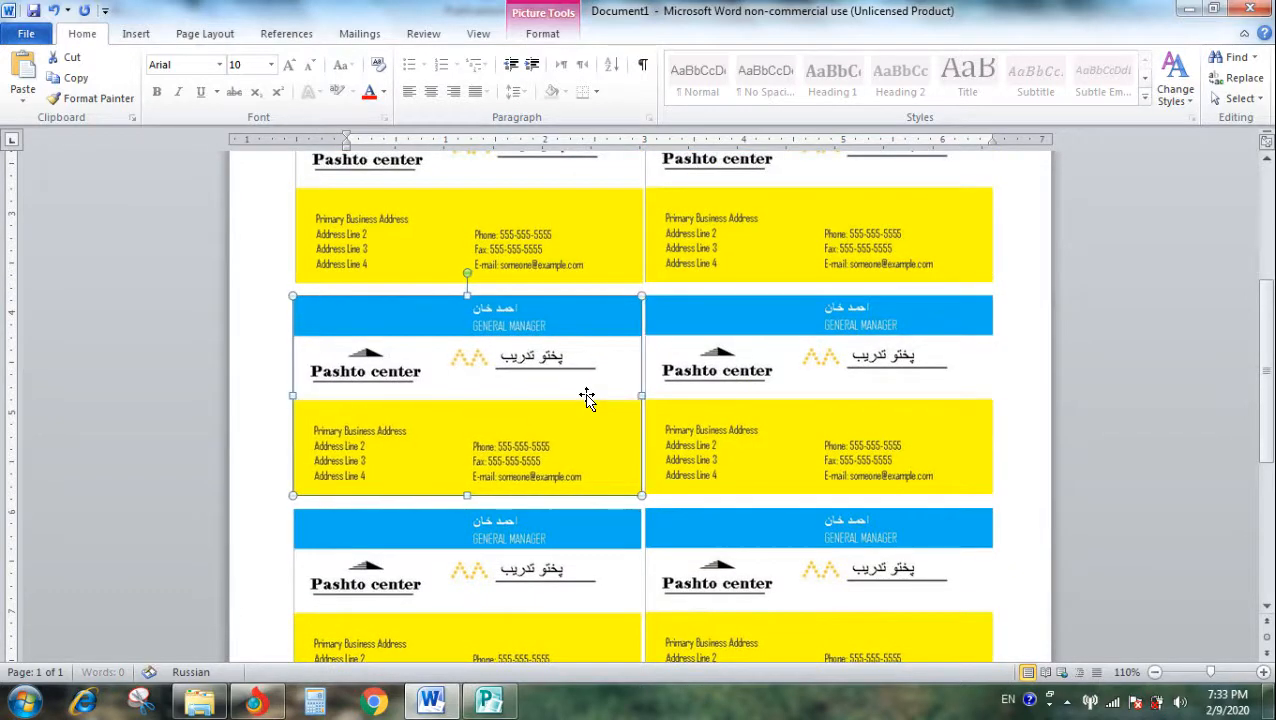
pyautogui.click(574, 239)
pyautogui.hotkey('ctrl', 'Left')
pyautogui.hotkey('ctrl', 'Left')
pyautogui.scroll(5, 620, 382)
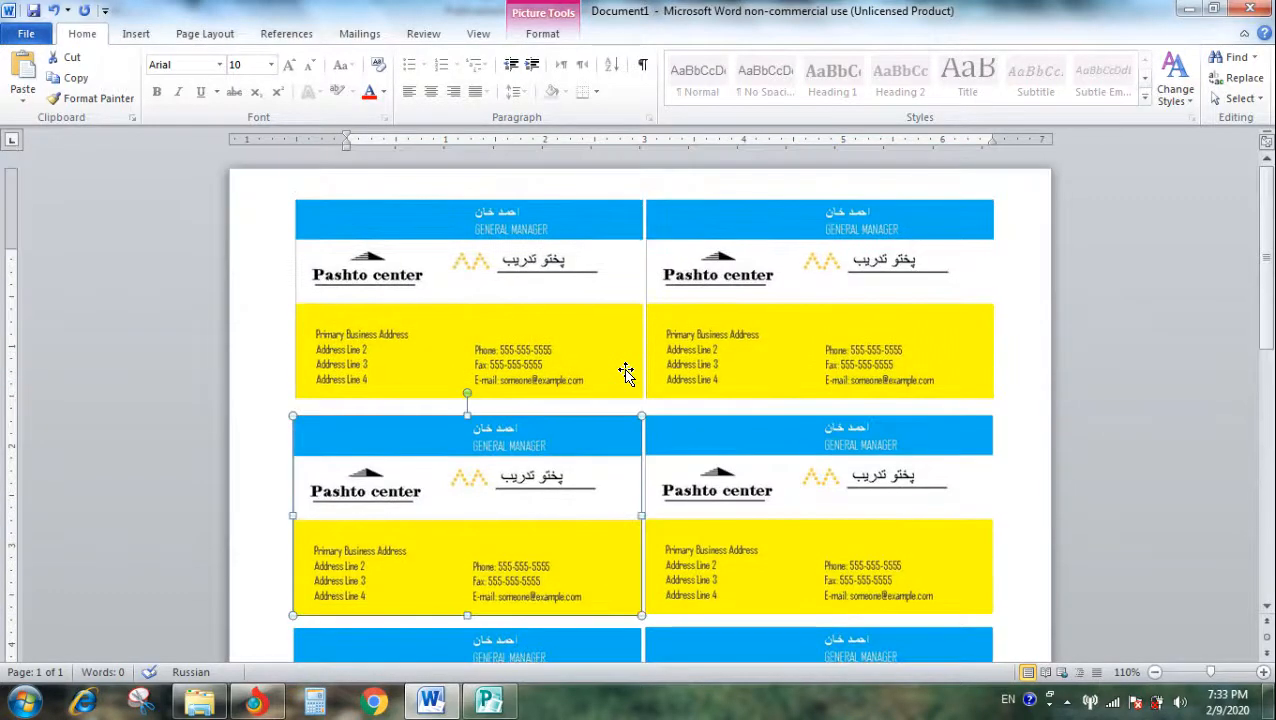
pyautogui.click(582, 372)
pyautogui.hotkey('ctrl', 'Left')
pyautogui.hotkey('ctrl', 'Left')
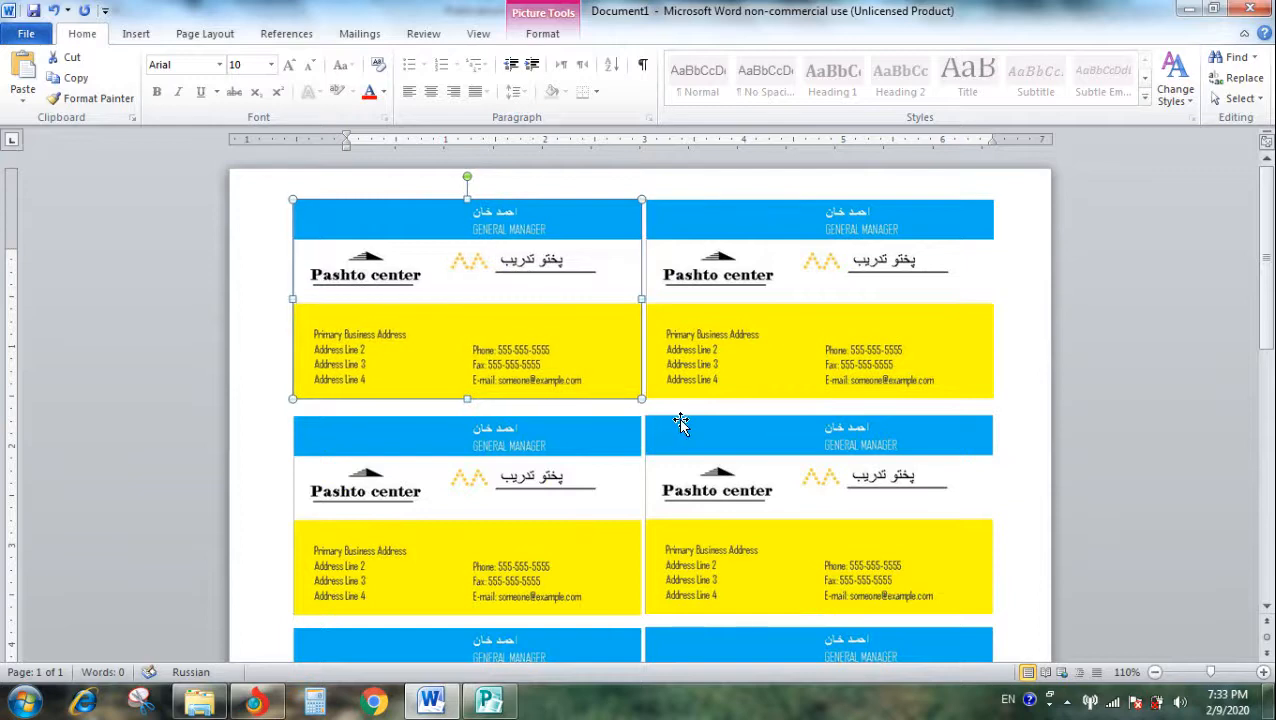
# - Check the full page of cards in the print preview and return to the document
pyautogui.scroll(-5, 703, 400)
pyautogui.scroll(5, 703, 400)
pyautogui.hotkey('ctrl', 'p')
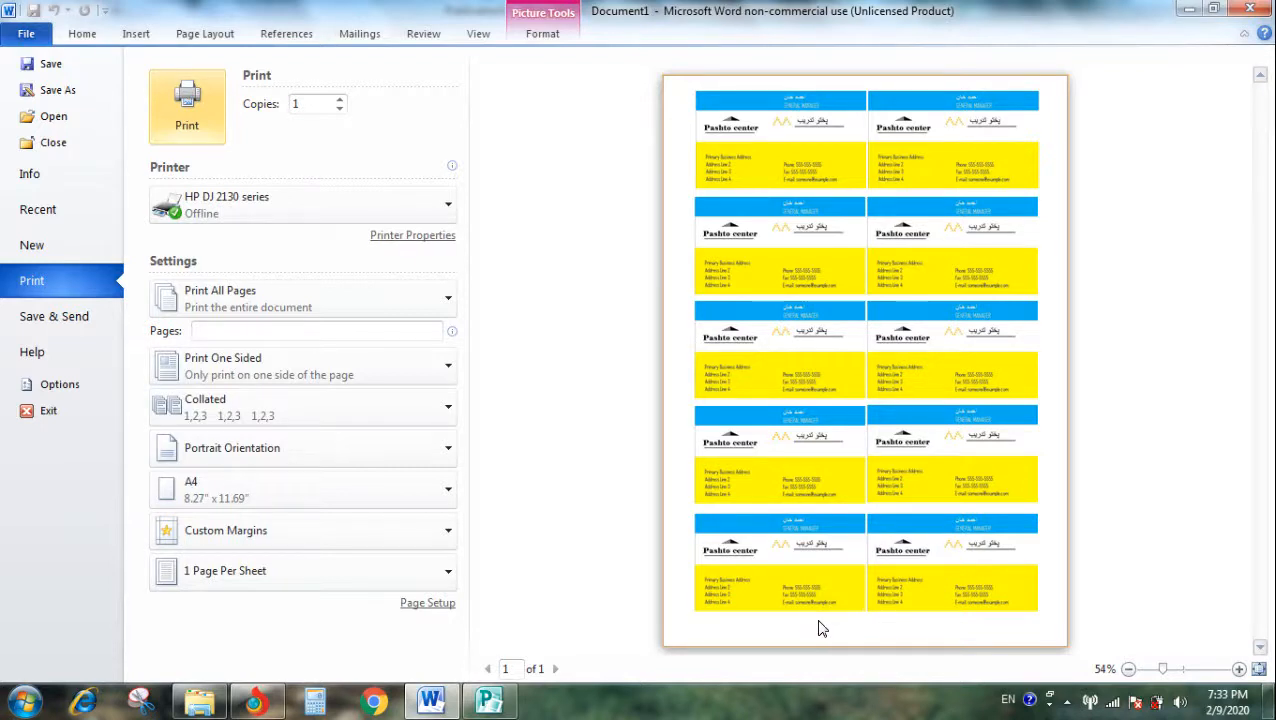
pyautogui.press('Escape')
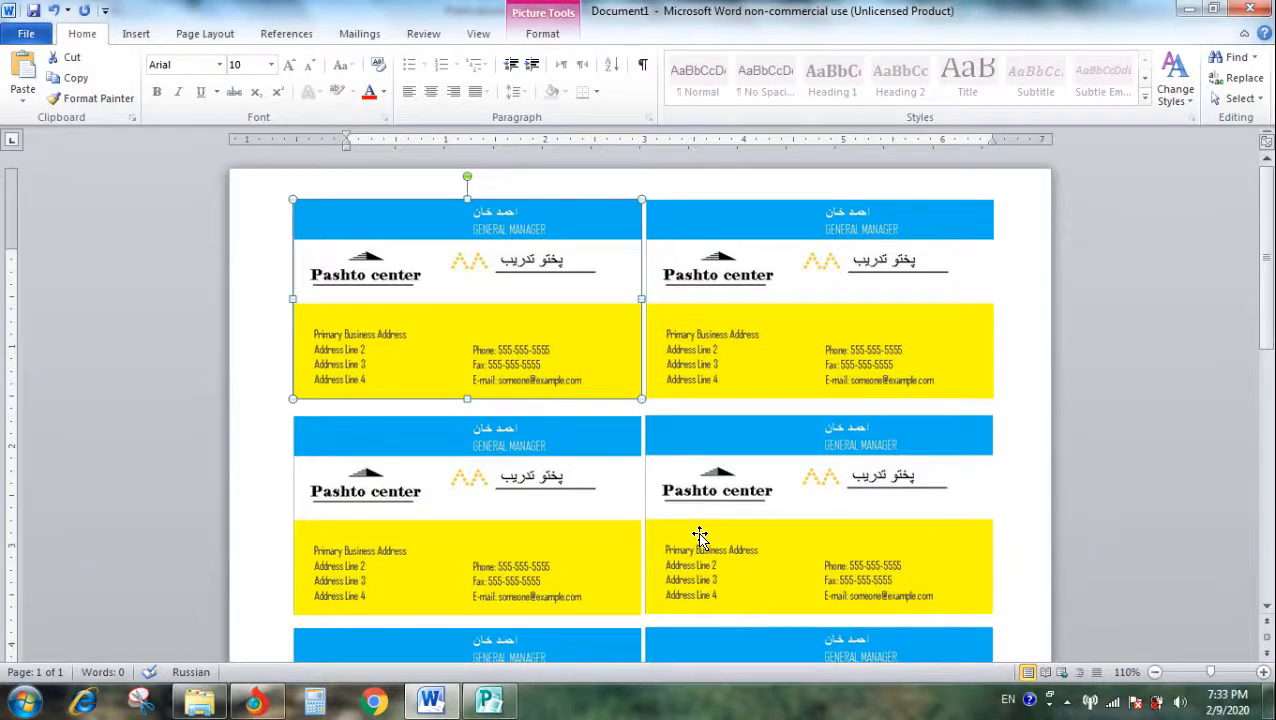
# - Select all ten cards across the five rows and move them together slightly down the page
pyautogui.hotkey('ctrl', 'a')
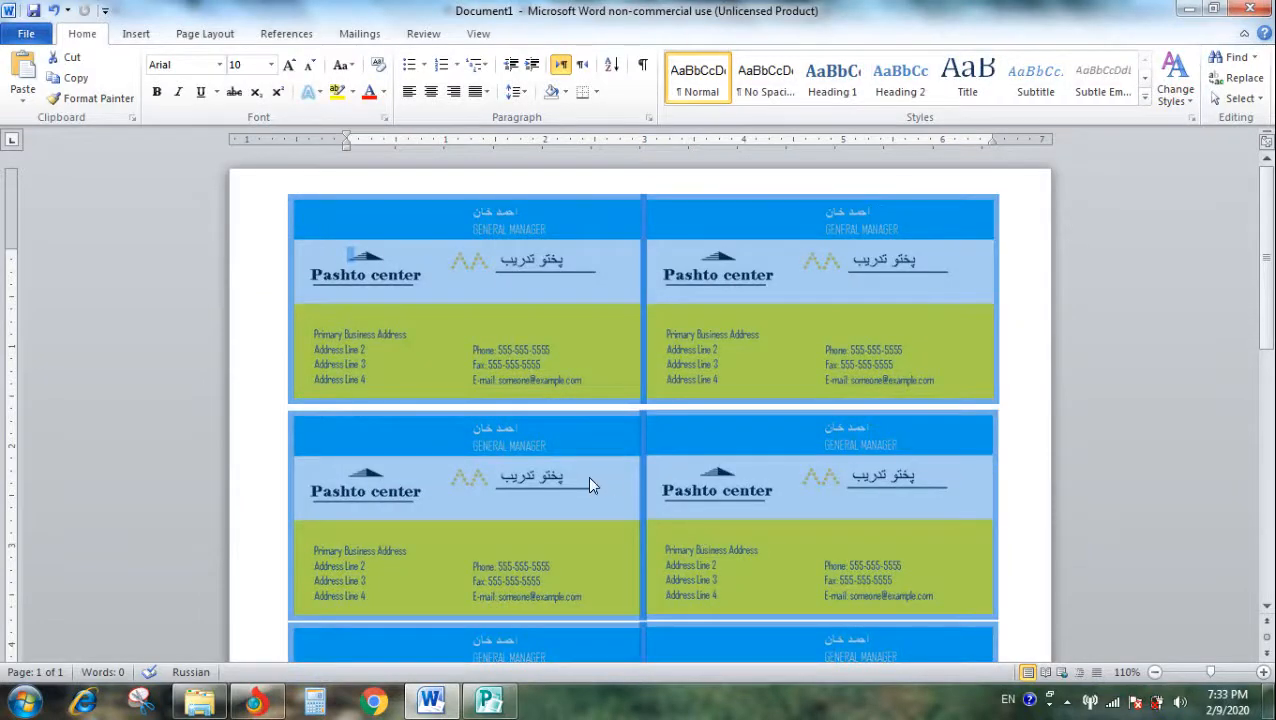
pyautogui.click(587, 476)
pyautogui.keyDown('ctrl'); pyautogui.click(546, 341); pyautogui.keyUp('ctrl')
pyautogui.keyDown('ctrl'); pyautogui.click(676, 348); pyautogui.keyUp('ctrl')
pyautogui.keyDown('ctrl'); pyautogui.click(738, 520); pyautogui.keyUp('ctrl')
pyautogui.scroll(-2, 734, 475)
pyautogui.keyDown('ctrl'); pyautogui.click(577, 438); pyautogui.keyUp('ctrl')
pyautogui.keyDown('ctrl'); pyautogui.click(675, 447); pyautogui.keyUp('ctrl')
pyautogui.scroll(-3, 612, 476)
pyautogui.keyDown('ctrl'); pyautogui.click(531, 486); pyautogui.keyUp('ctrl')
pyautogui.keyDown('ctrl'); pyautogui.click(704, 486); pyautogui.keyUp('ctrl')
pyautogui.scroll(-3, 652, 476)
pyautogui.keyDown('ctrl'); pyautogui.click(526, 462); pyautogui.keyUp('ctrl')
pyautogui.keyDown('ctrl'); pyautogui.click(690, 470); pyautogui.keyUp('ctrl')
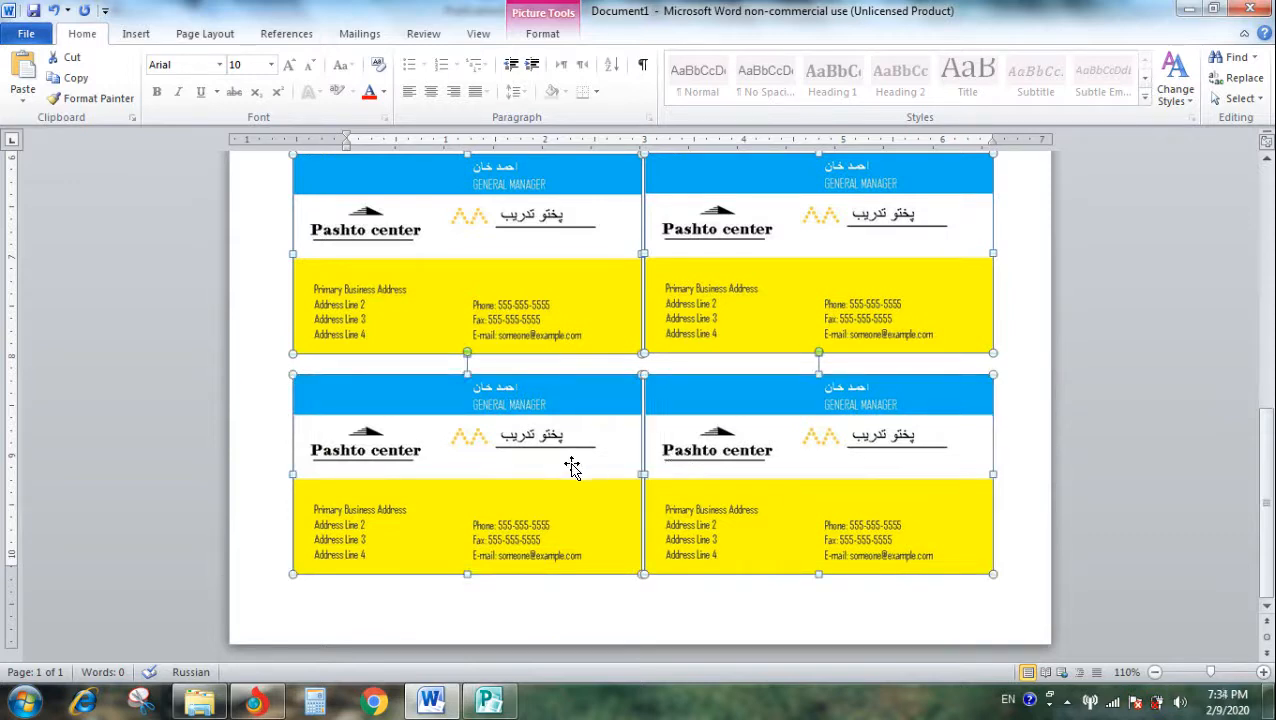
pyautogui.moveTo(571, 464); pyautogui.dragTo(571, 474)
pyautogui.click(1117, 381)
# - Select both cards of the second row and move them up to leave only a narrow gap below the first row
pyautogui.scroll(5, 1117, 381)
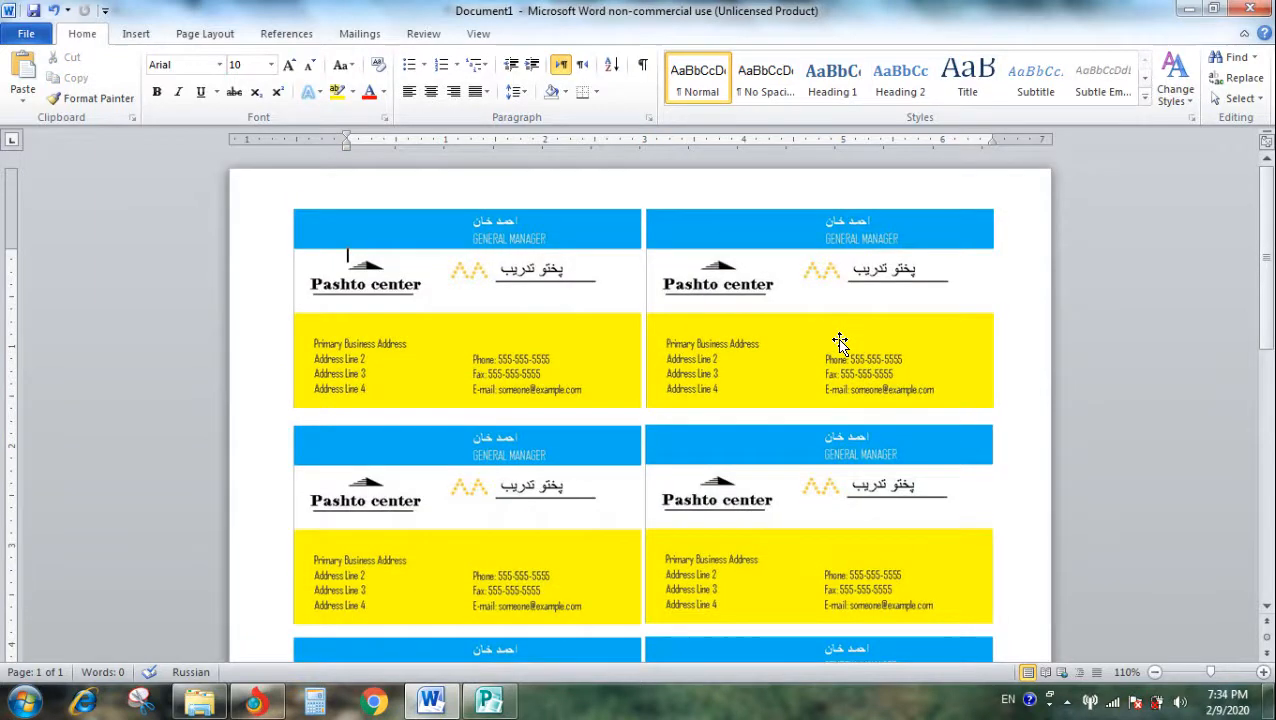
pyautogui.click(510, 511)
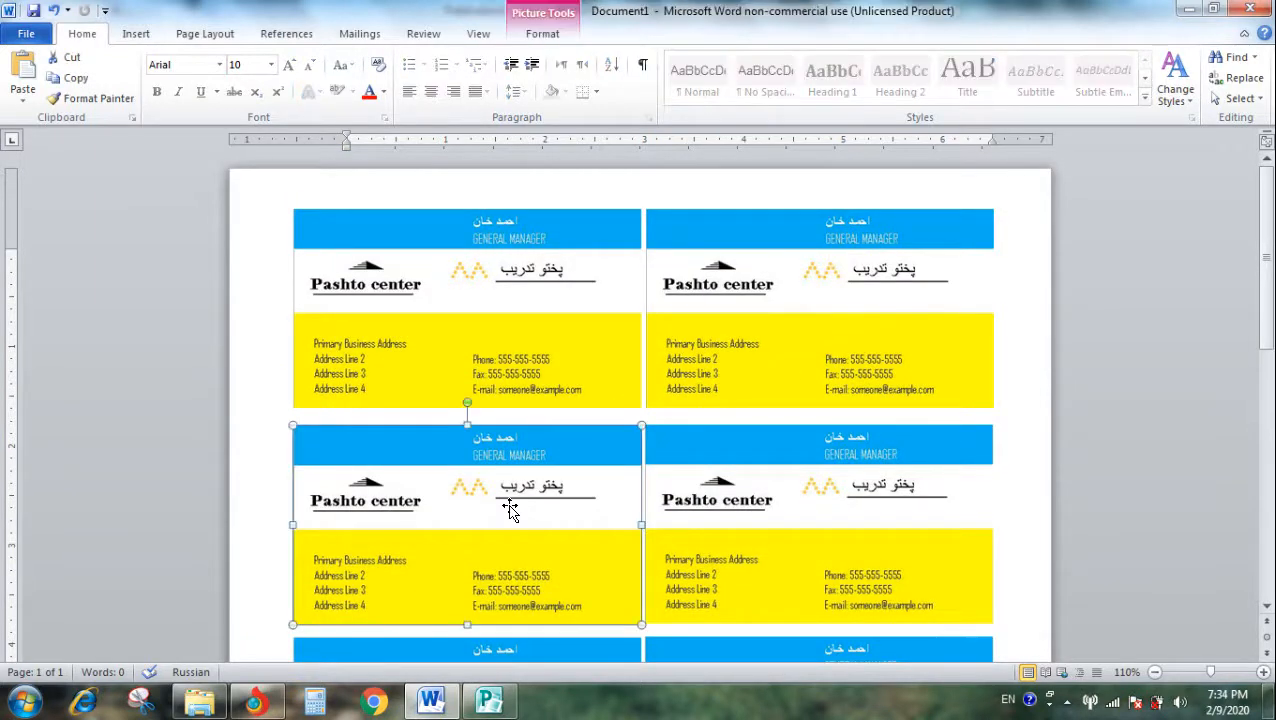
pyautogui.keyDown('shift'); pyautogui.click(741, 520); pyautogui.keyUp('shift')
pyautogui.moveTo(715, 511); pyautogui.dragTo(712, 504)
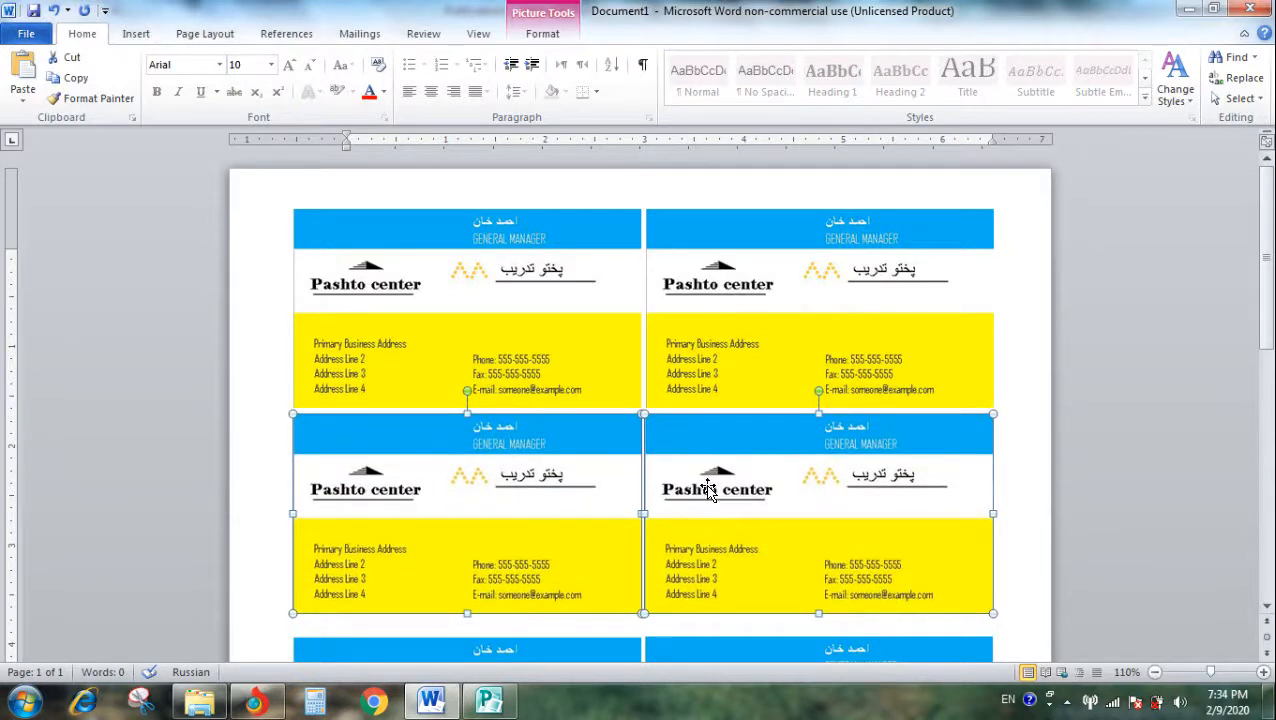
# - Select both cards of the third row and nudge them up to the same narrow gap below the second row
pyautogui.scroll(-3, 722, 417)
pyautogui.click(558, 503)
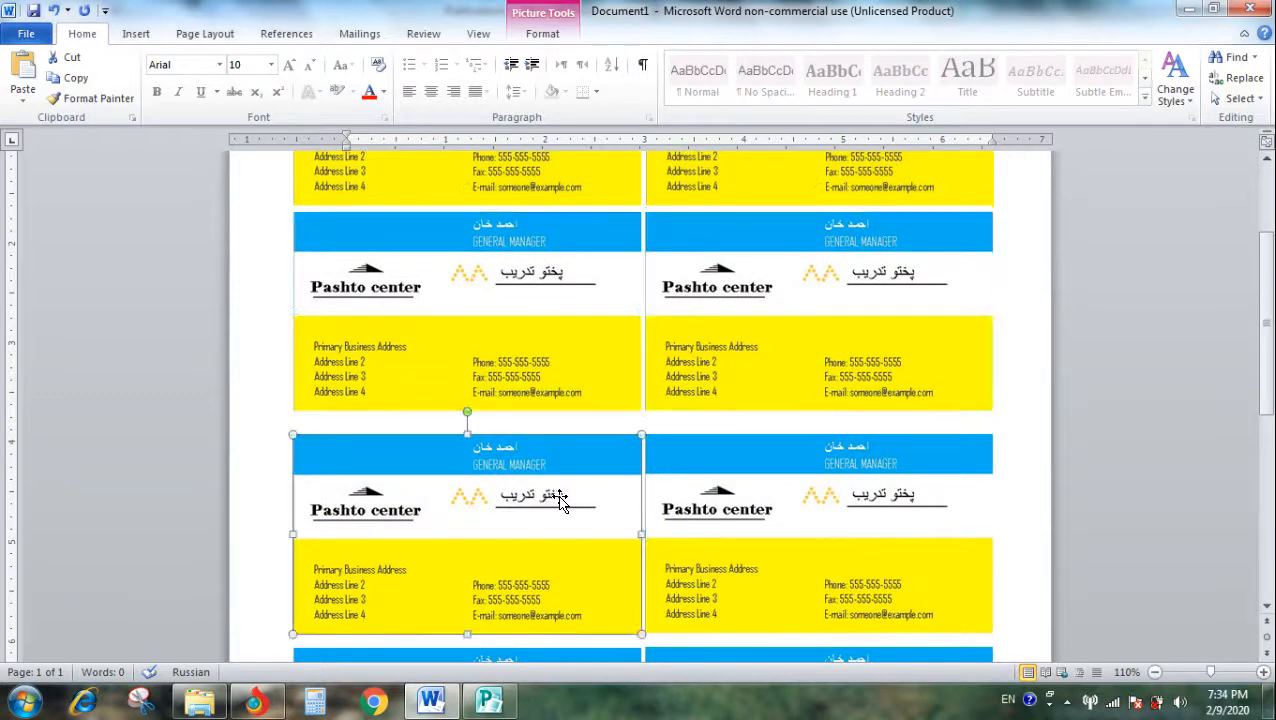
pyautogui.keyDown('shift'); pyautogui.click(758, 514); pyautogui.keyUp('shift')
pyautogui.moveTo(666, 461); pyautogui.dragTo(675, 459)
pyautogui.press('Up')
pyautogui.press('Up')
pyautogui.press('Up')
pyautogui.press('Up')
pyautogui.press('Up')
pyautogui.press('Up')
pyautogui.press('Up')
pyautogui.press('Up')
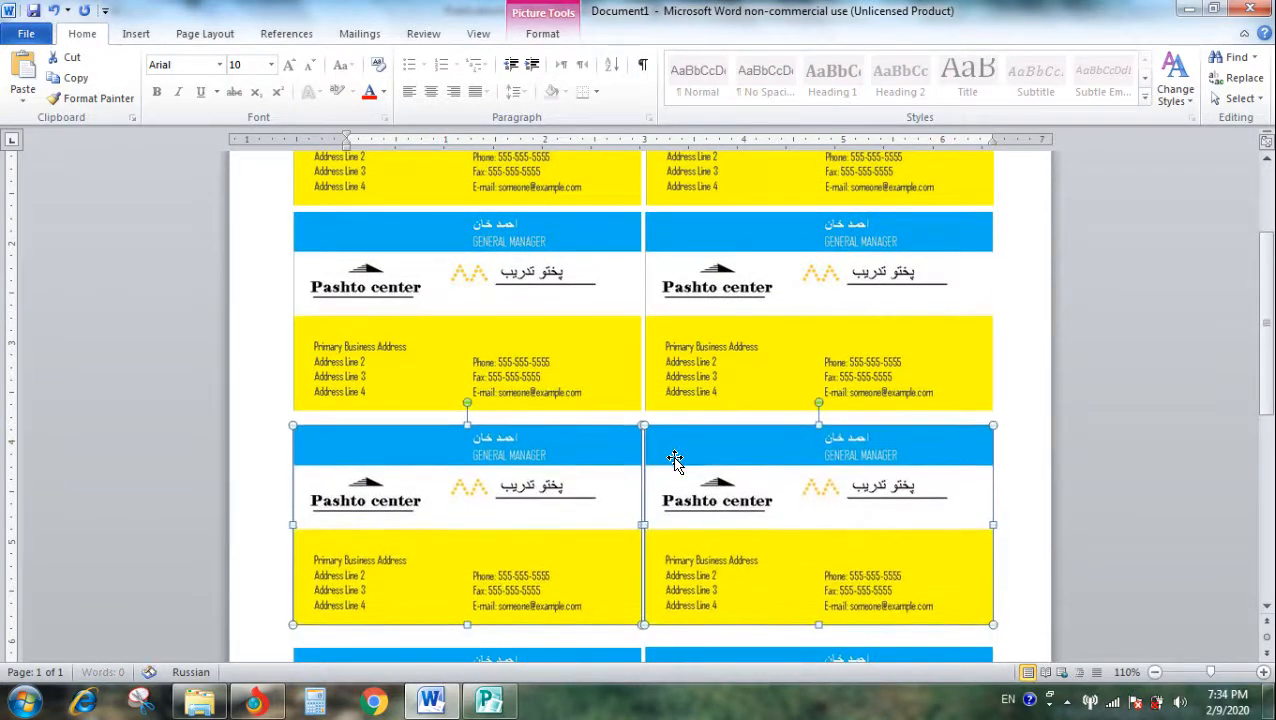
pyautogui.press('Up')
pyautogui.press('Up')
pyautogui.press('Up')
pyautogui.press('Up')
pyautogui.press('Up')
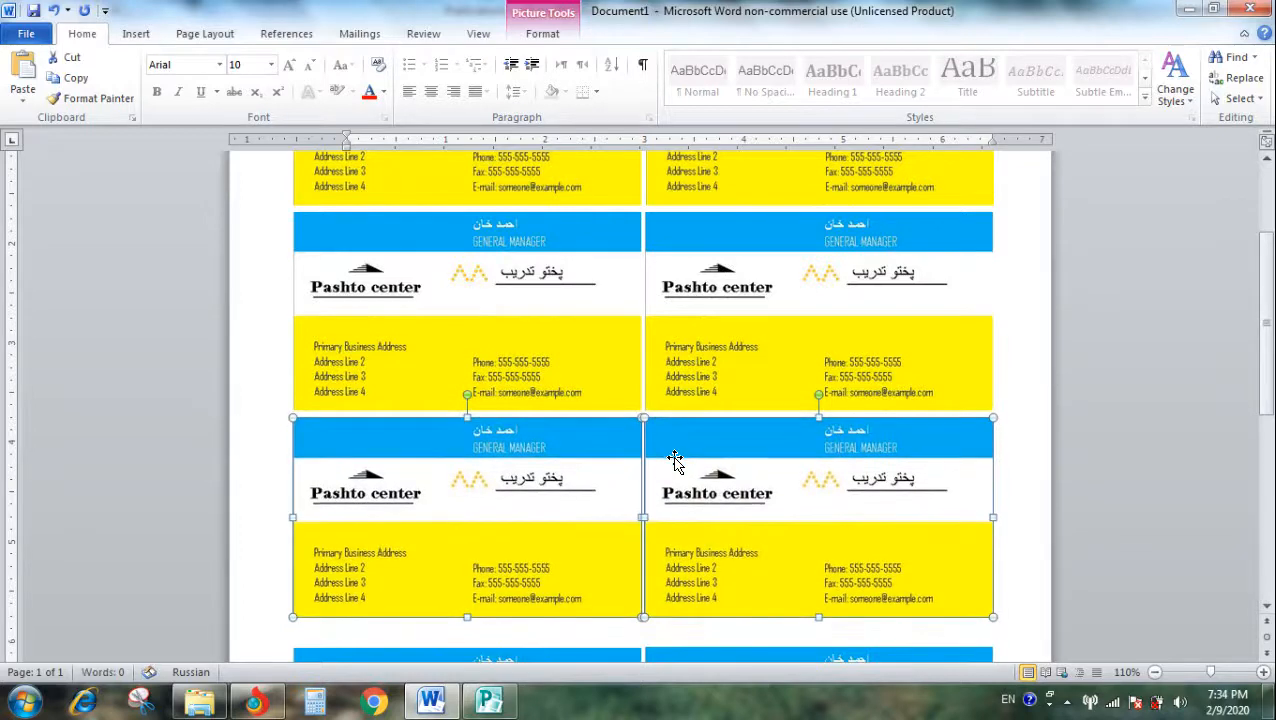
pyautogui.press('Up')
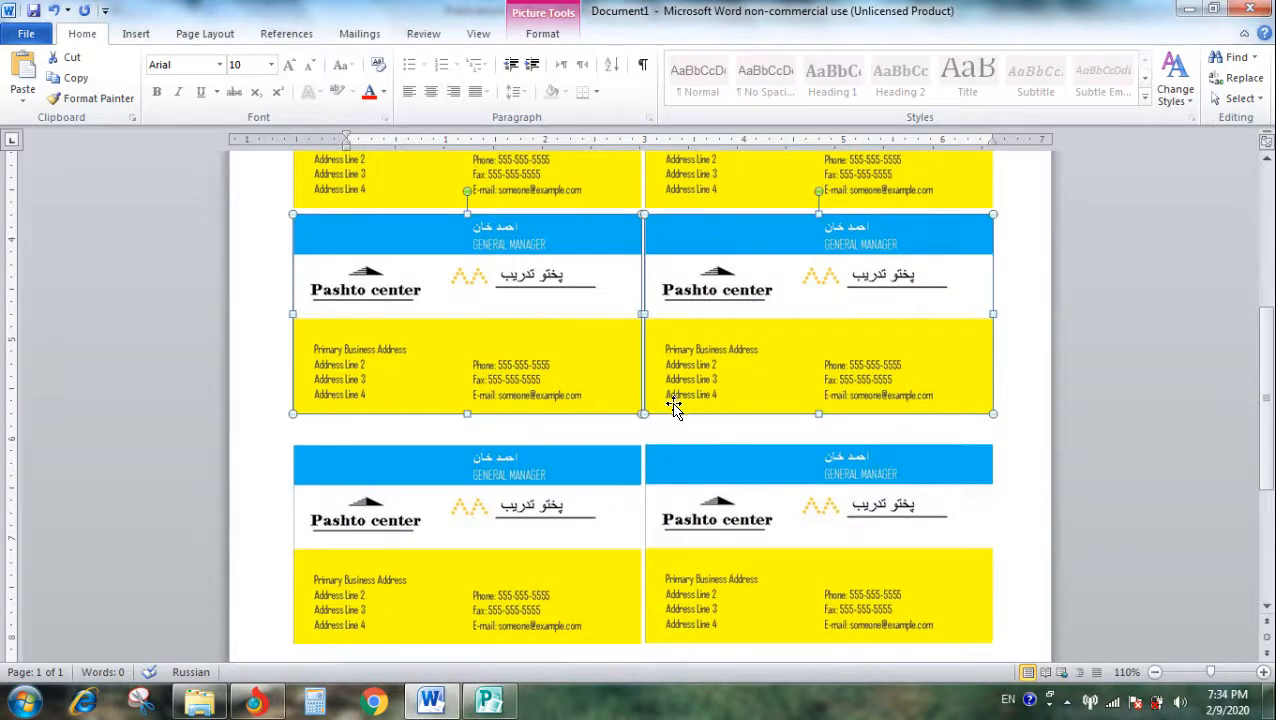
# - Select both cards of the fourth row and nudge them up to the same narrow gap below the third row
pyautogui.click(557, 517)
pyautogui.keyDown('shift'); pyautogui.click(715, 530); pyautogui.keyUp('shift')
pyautogui.moveTo(710, 530); pyautogui.dragTo(707, 520)
pyautogui.press('Up')
pyautogui.press('Up')
pyautogui.press('Up')
pyautogui.press('Up')
pyautogui.press('Up')
pyautogui.press('Up')
pyautogui.press('Up')
pyautogui.press('Up')
pyautogui.press('Up')
pyautogui.press('Up')
pyautogui.press('Up')
pyautogui.press('Up')
pyautogui.press('Up')
pyautogui.press('Up')
pyautogui.press('Up')
# - Select both cards of the fifth row and nudge them up toward the fourth row to close the gap
pyautogui.scroll(-2, 675, 462)
pyautogui.scroll(-2, 675, 462)
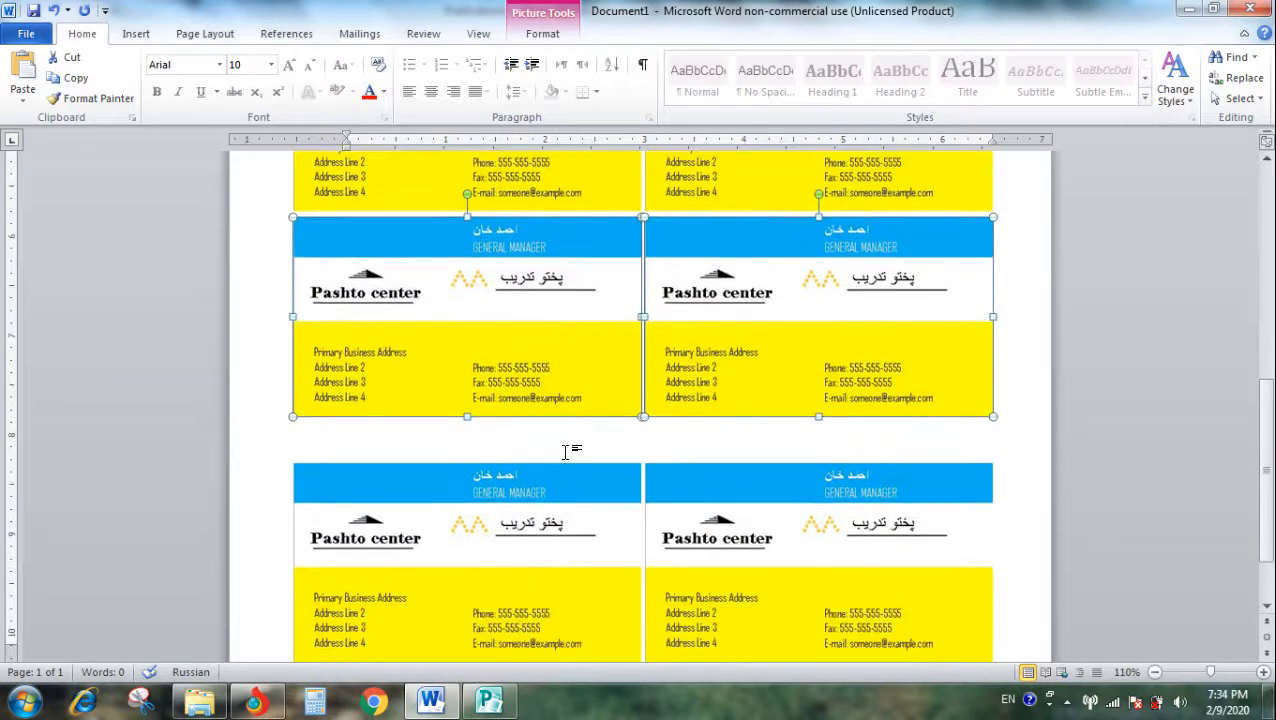
pyautogui.scroll(-2, 592, 526)
pyautogui.scroll(4, 587, 502)
pyautogui.scroll(-3, 592, 507)
pyautogui.click(540, 512)
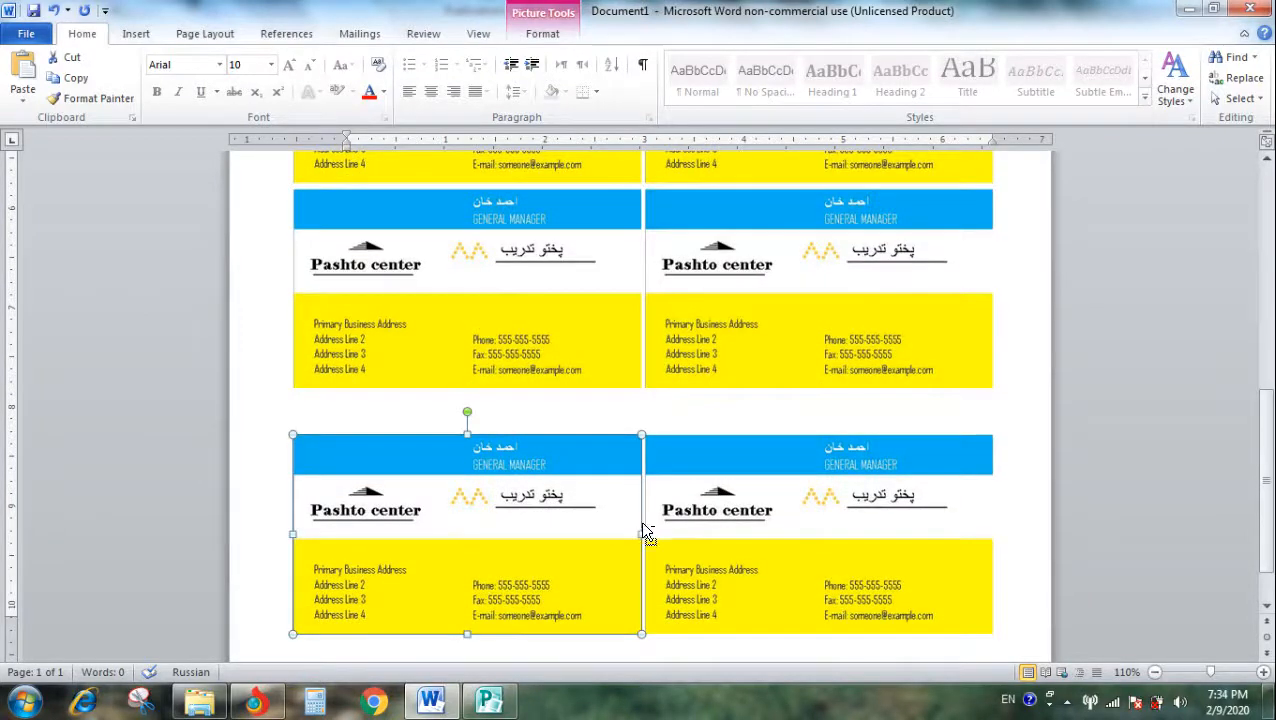
pyautogui.keyDown('shift'); pyautogui.click(708, 528); pyautogui.keyUp('shift')
pyautogui.press('Up')
pyautogui.press('Up')
pyautogui.press('Up')
pyautogui.press('Up')
pyautogui.press('Up')
pyautogui.press('Up')
pyautogui.press('Up')
pyautogui.press('Up')
pyautogui.press('Up')
pyautogui.press('Up')
pyautogui.press('Up')
pyautogui.press('Up')
pyautogui.press('Up')
pyautogui.press('Up')
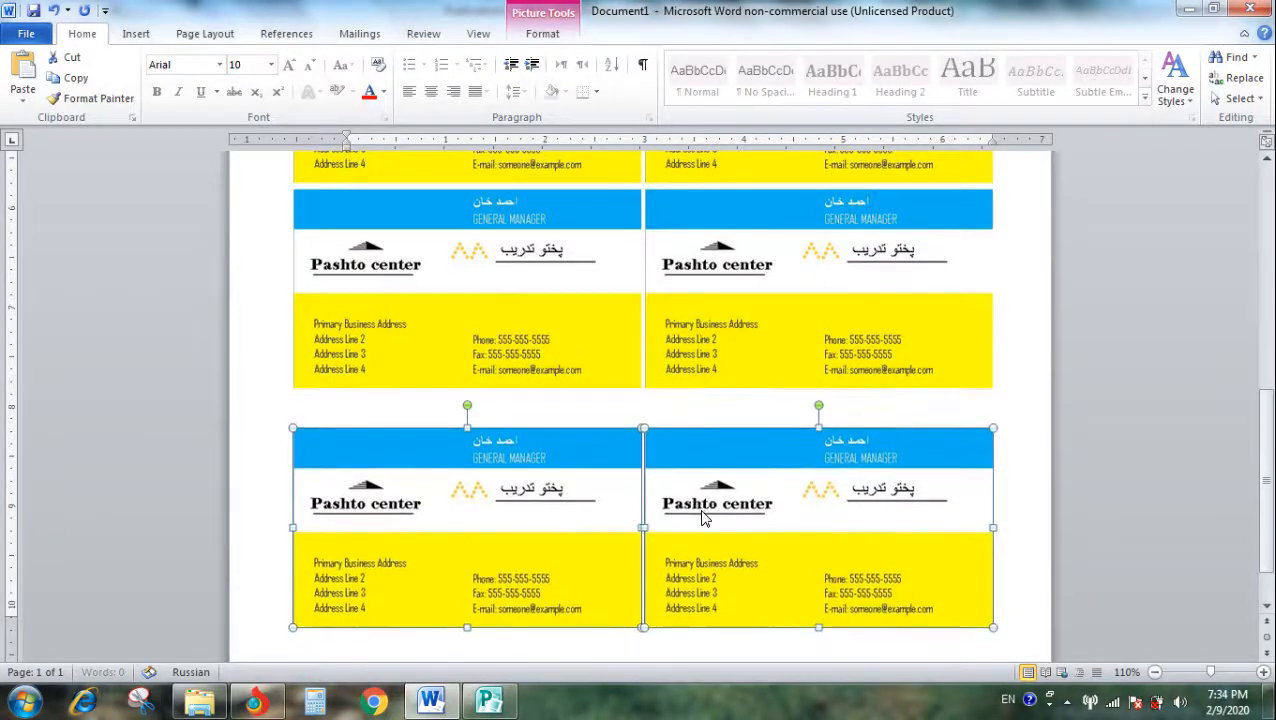
pyautogui.press('Up')
pyautogui.press('Up')
pyautogui.press('Up')
pyautogui.press('Up')
pyautogui.press('Up')
pyautogui.press('Up')
pyautogui.press('Up')
pyautogui.press('Up')
pyautogui.press('Up')
pyautogui.press('Up')
pyautogui.press('Up')
pyautogui.press('Up')
pyautogui.press('Up')
pyautogui.press('Up')
pyautogui.press('Up')
pyautogui.press('Up')
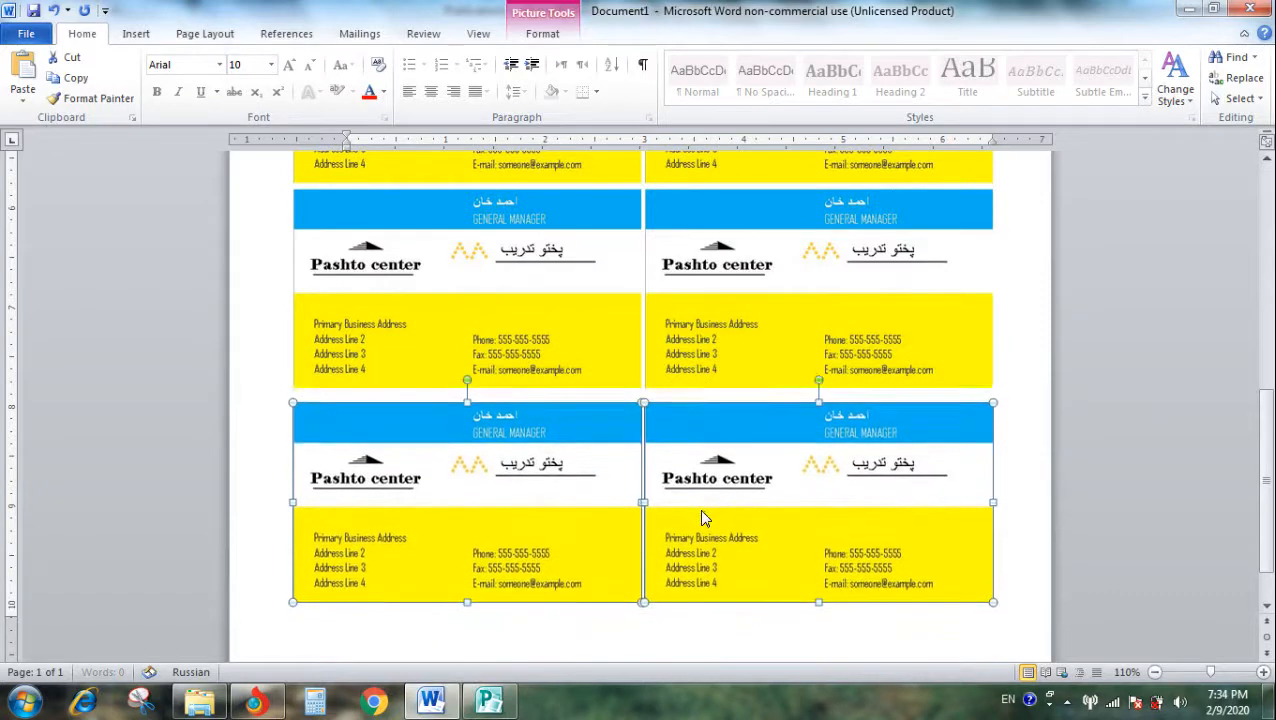